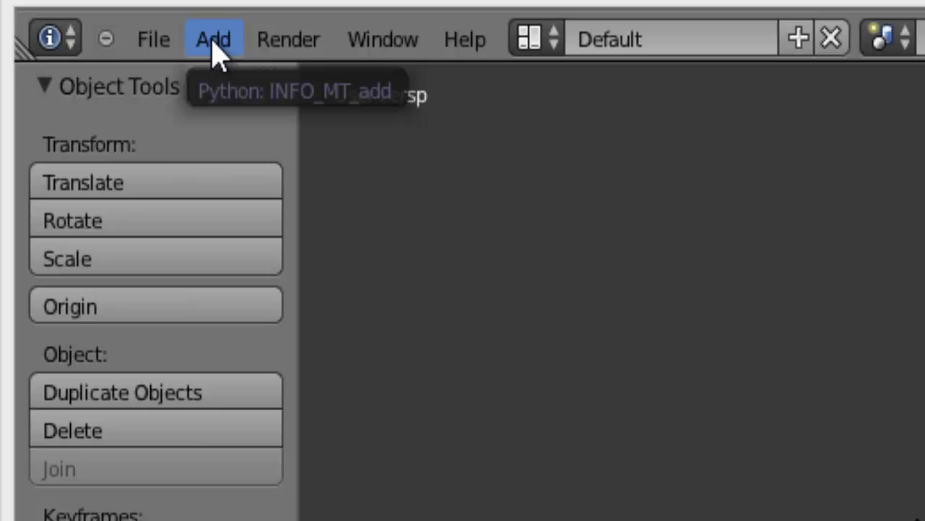
# Add a cube mesh at the scene origin from the Add > Mesh menu
pyautogui.click(214, 41)
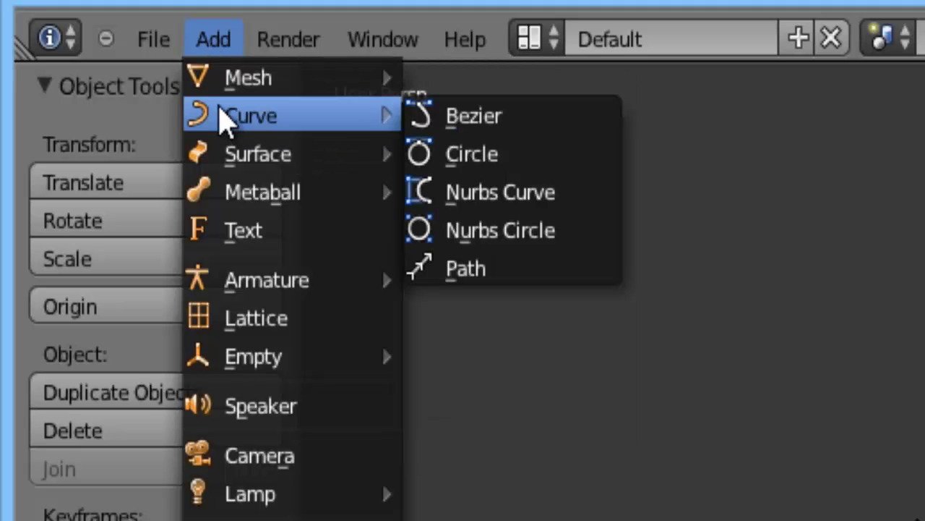
pyautogui.moveTo(75, 23)
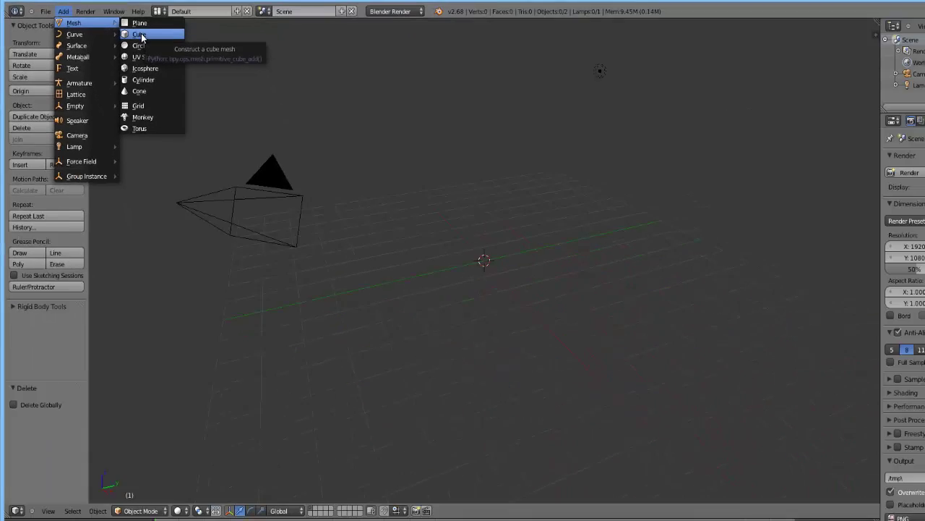
pyautogui.click(129, 32)
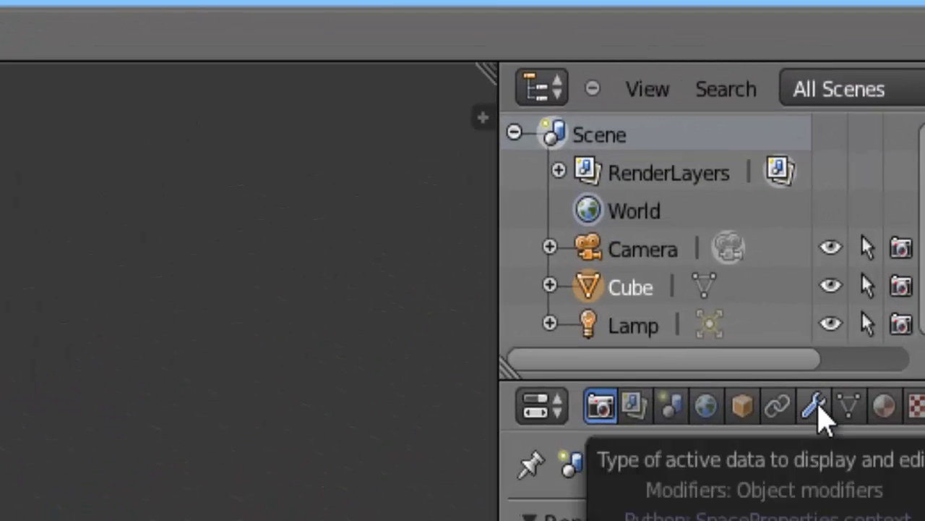
# Add a Subdivision Surface modifier to the cube in the Modifiers tab
pyautogui.click(817, 408)
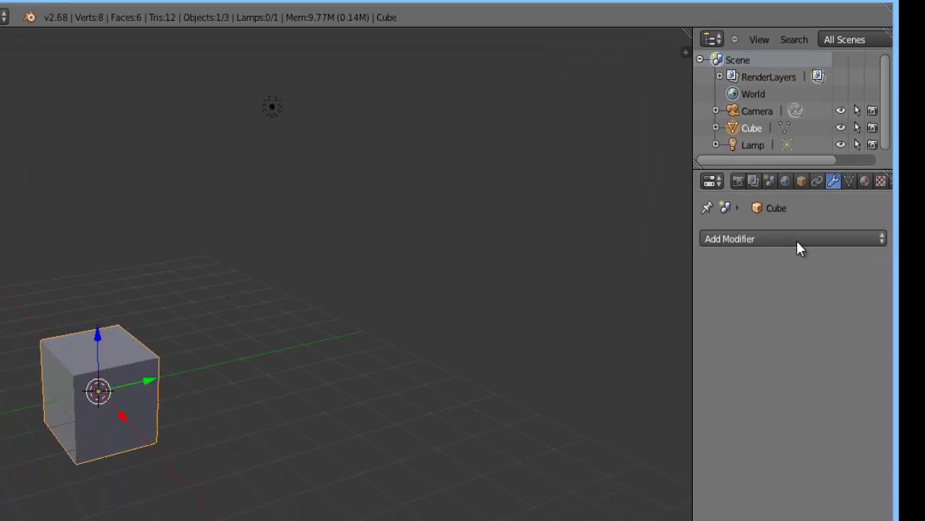
pyautogui.click(797, 240)
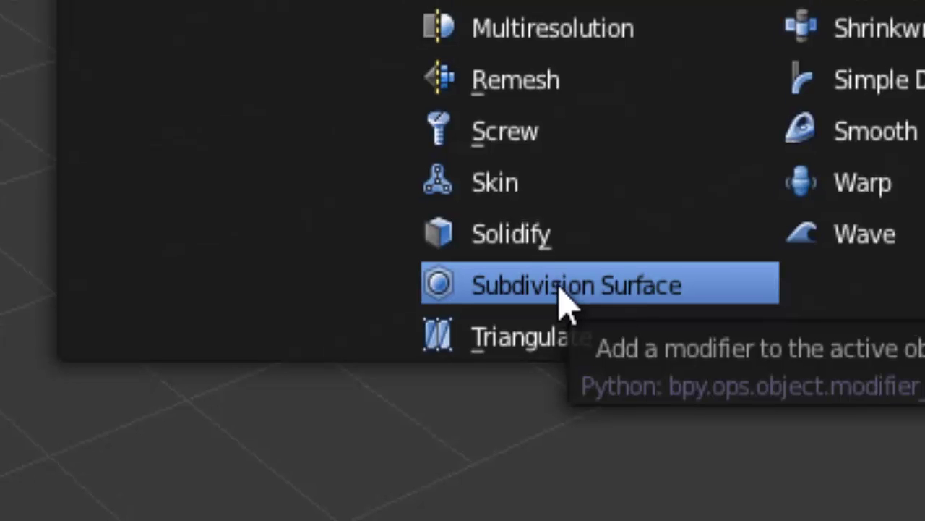
pyautogui.click(562, 300)
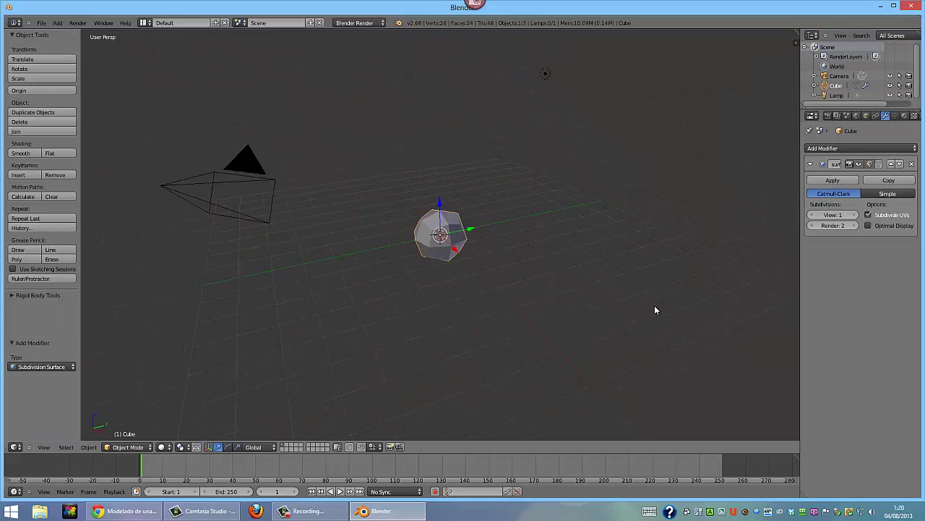
pyautogui.scroll(5, 463, 277)
pyautogui.scroll(3, 461, 277)
pyautogui.scroll(1, 461, 277)
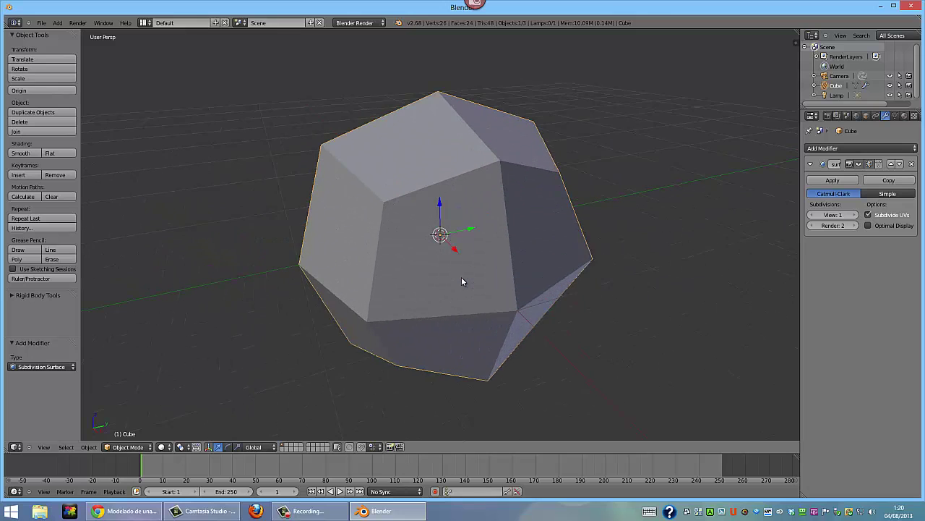
pyautogui.scroll(2, 461, 276)
pyautogui.scroll(-3, 462, 277)
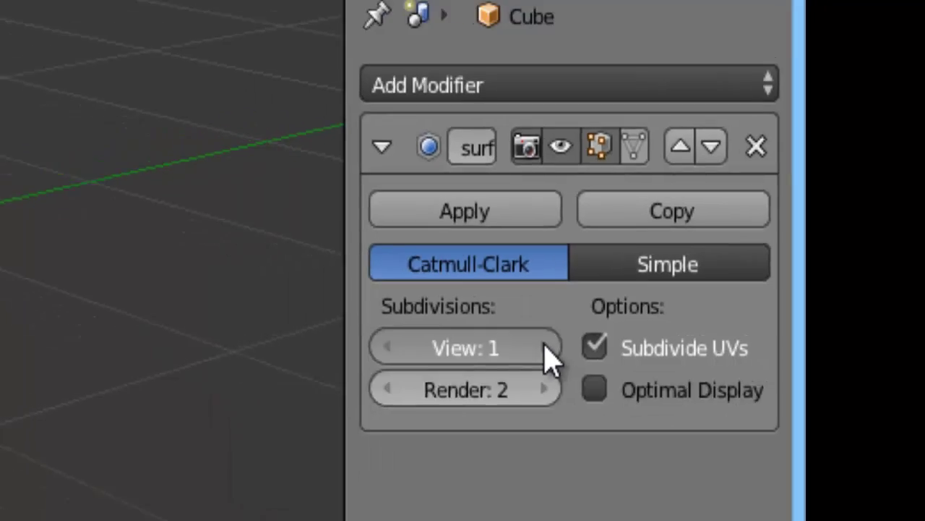
# Raise the modifier's View subdivisions from 1 to 2 to round the cube
pyautogui.click(492, 375)
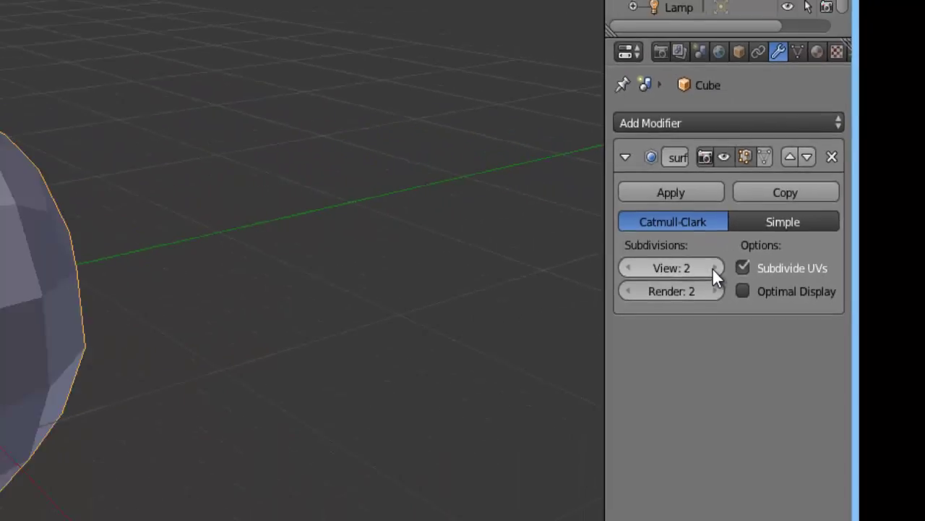
pyautogui.scroll(1, 469, 360)
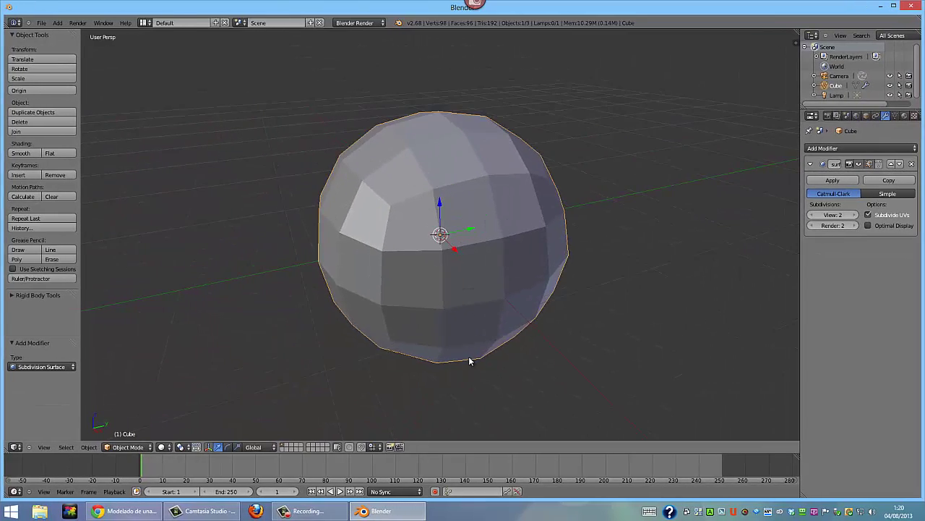
pyautogui.scroll(4, 469, 359)
pyautogui.scroll(-5, 469, 361)
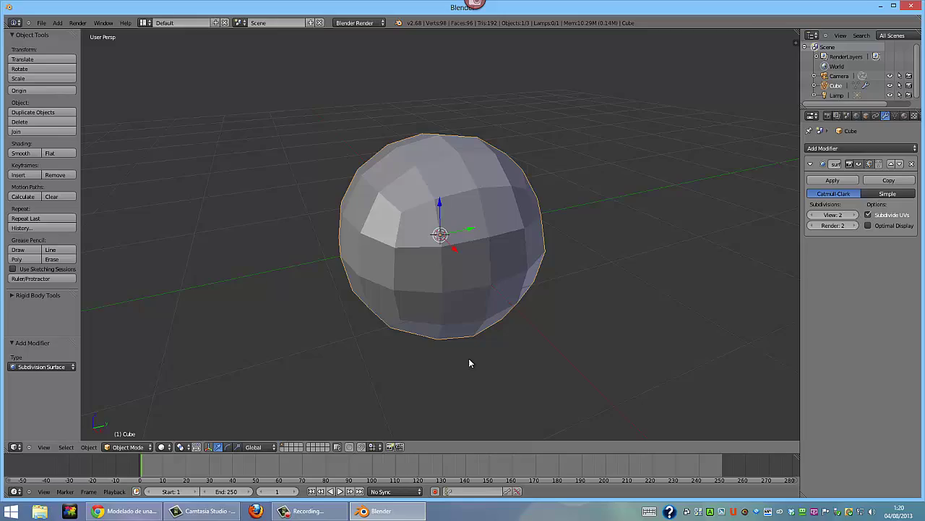
pyautogui.moveTo(469, 358)
pyautogui.mouseDown(button='middle')
pyautogui.moveTo(357, 366)
pyautogui.moveTo(274, 329)
pyautogui.moveTo(275, 318)
pyautogui.moveTo(359, 364)
pyautogui.moveTo(436, 362)
pyautogui.moveTo(506, 317)
pyautogui.moveTo(452, 362)
pyautogui.moveTo(384, 361)
pyautogui.moveTo(319, 326)
pyautogui.moveTo(448, 335)
pyautogui.moveTo(399, 333)
pyautogui.mouseUp(button='middle')
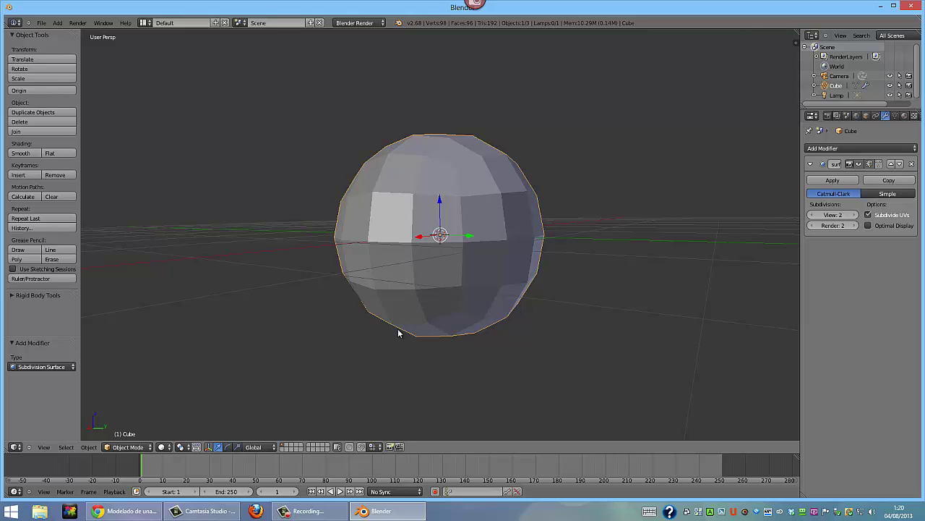
# Compare the sphere from the front and right views, ending on Right Persp
pyautogui.press('KP_3')
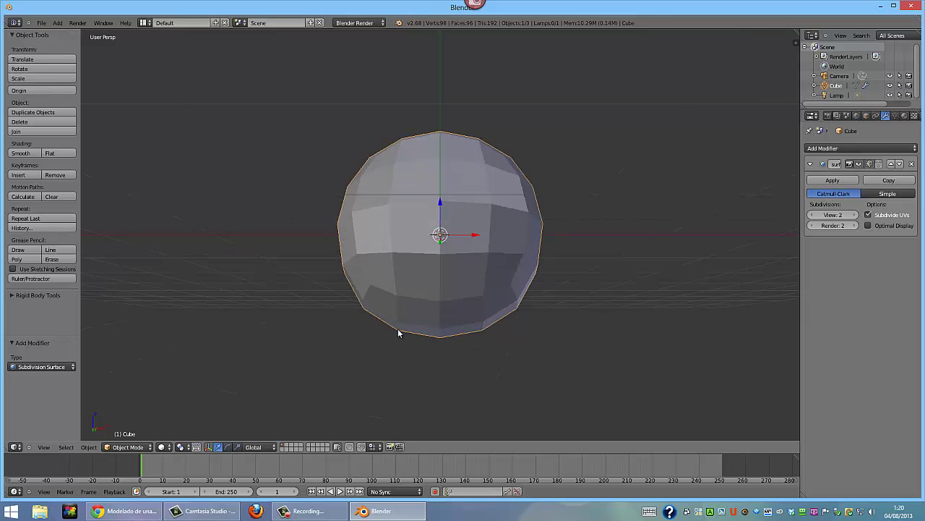
pyautogui.press('KP_1')
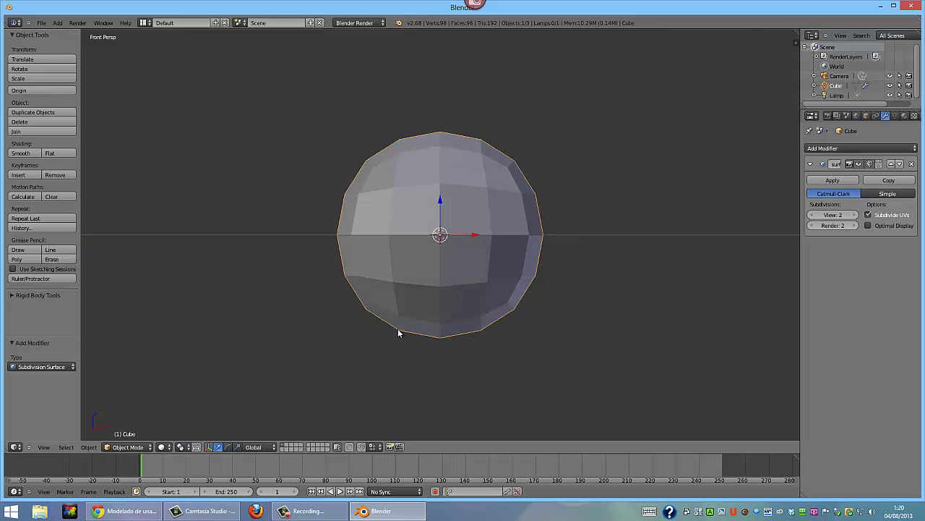
pyautogui.press('KP_8')
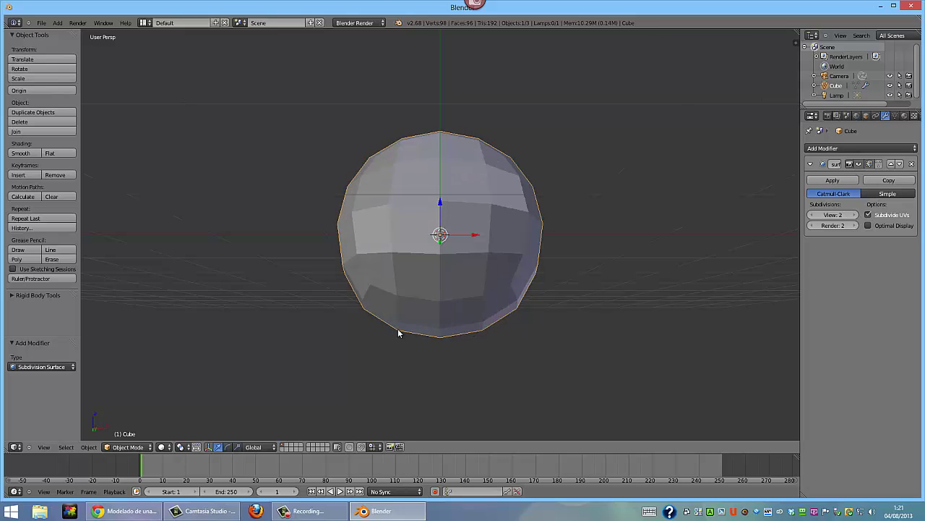
pyautogui.press('KP_3')
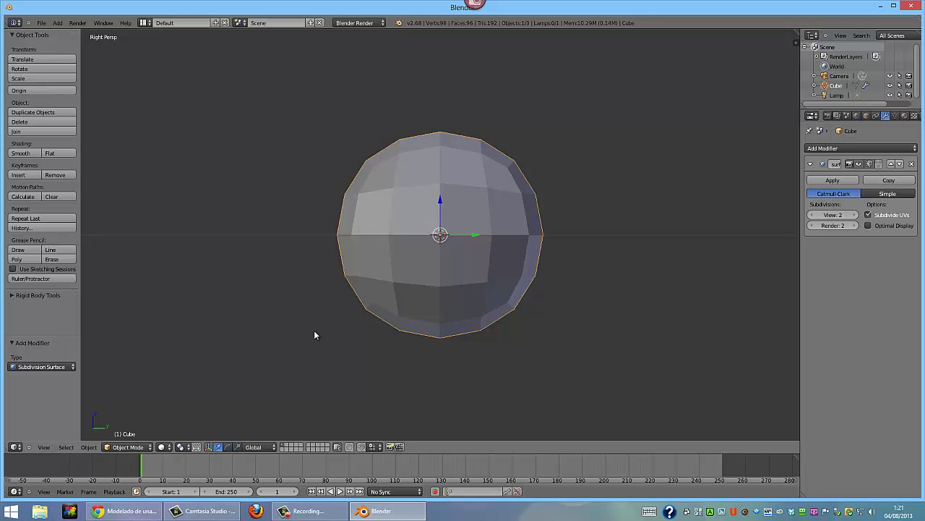
pyautogui.press('KP_1')
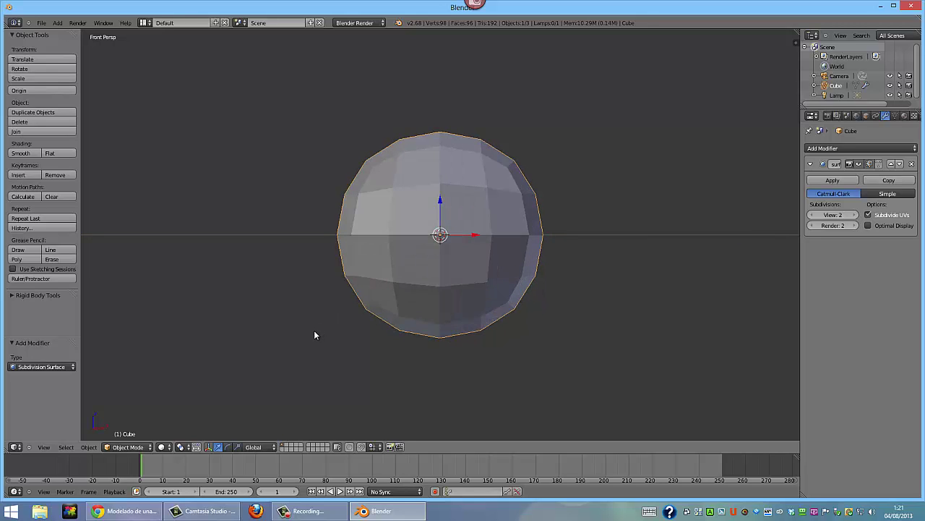
pyautogui.press('KP_3')
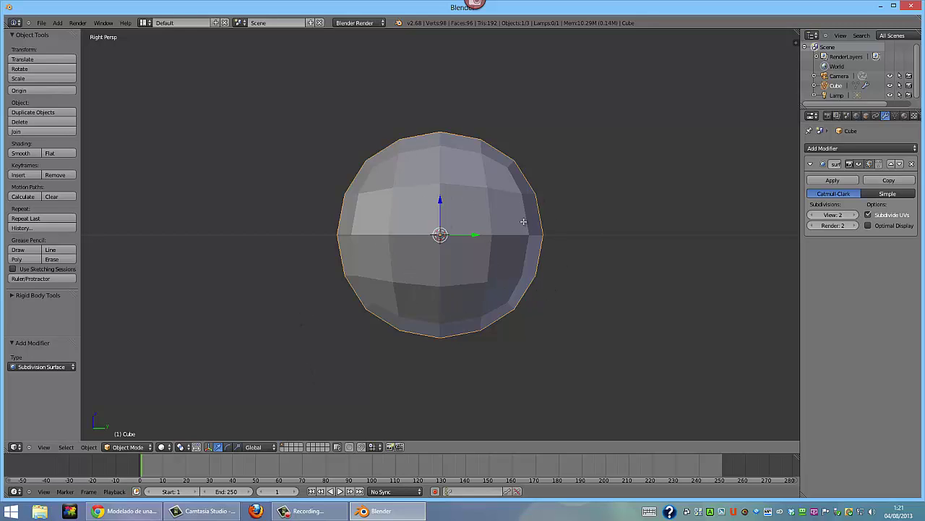
pyautogui.press('Tab')
pyautogui.press('Tab')
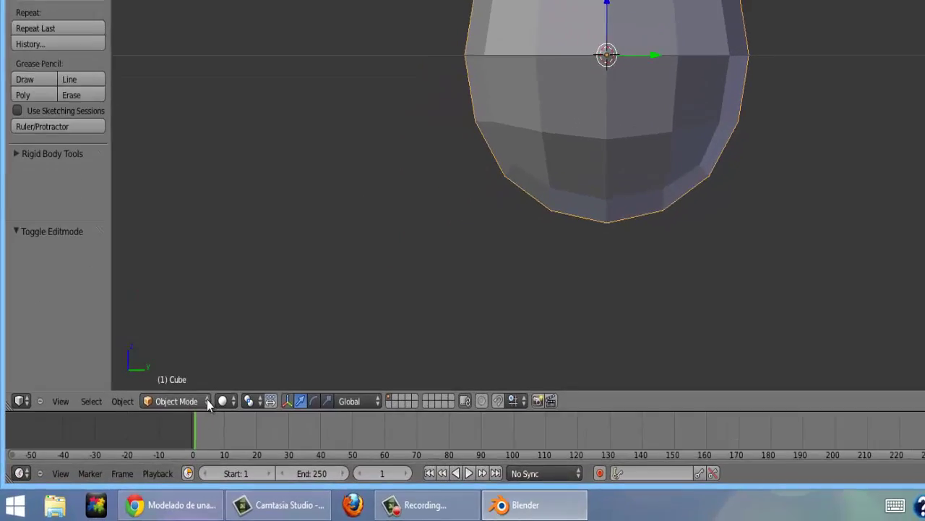
# Apply the Subdivision Surface modifier for a 98-vertex, 96-face mesh, then enter Edit Mode
pyautogui.click(160, 436)
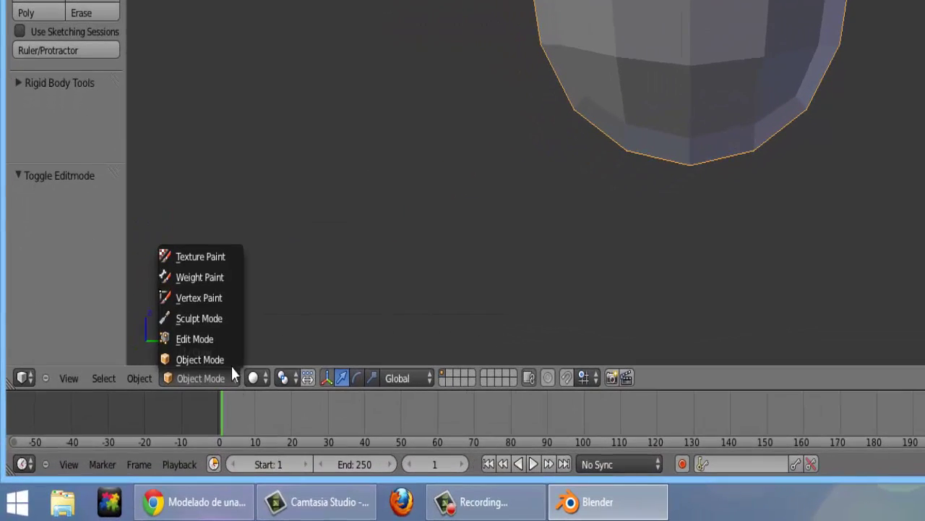
pyautogui.click(231, 338)
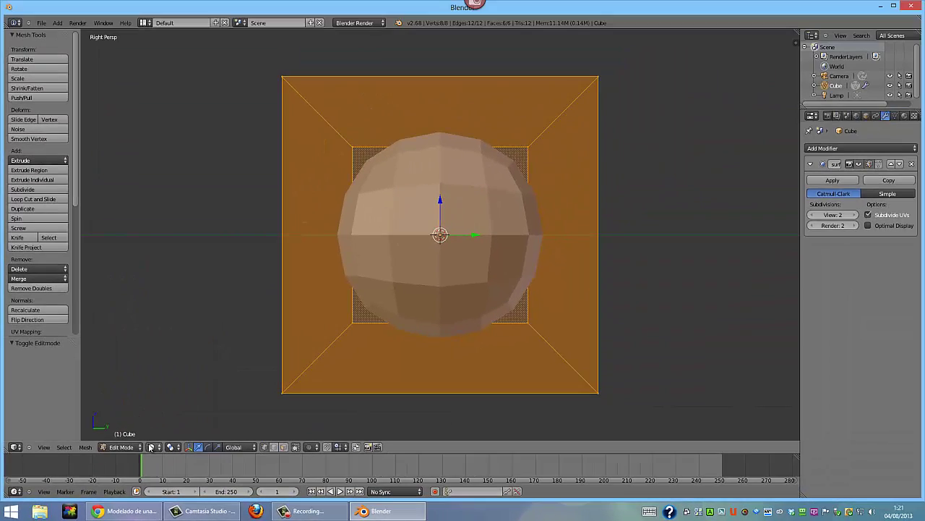
pyautogui.click(142, 448)
pyautogui.click(138, 438)
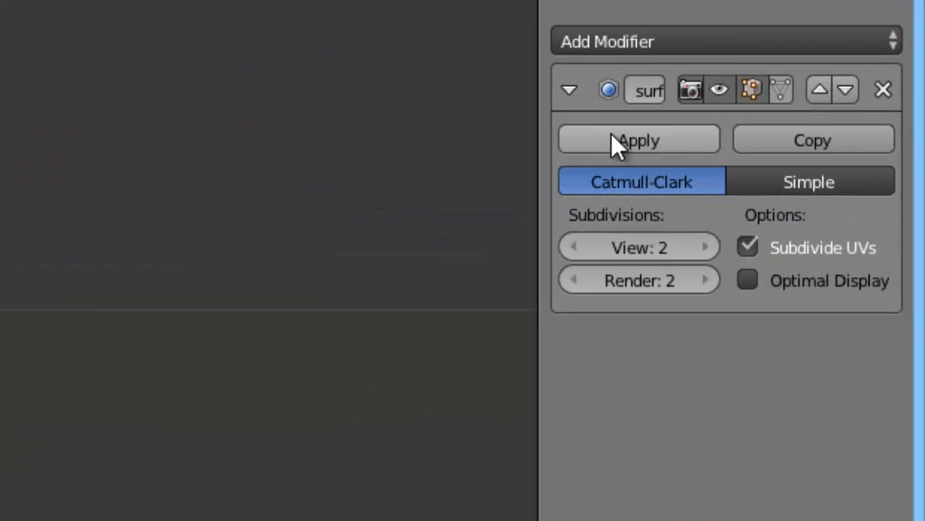
pyautogui.click(824, 181)
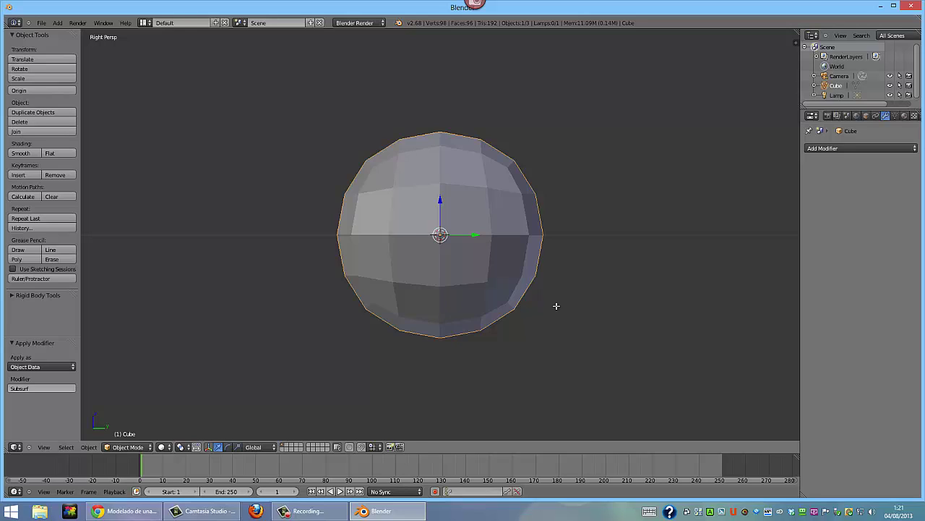
pyautogui.press('Tab')
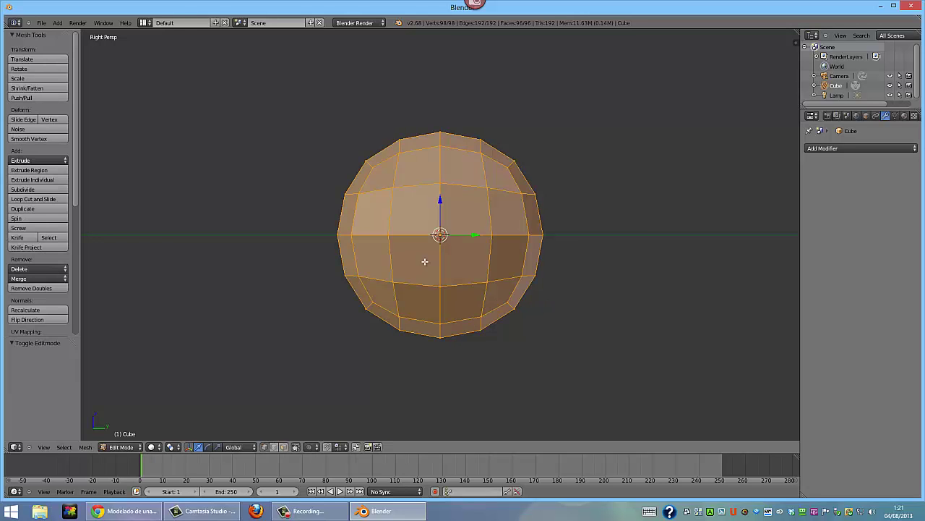
# Deselect all, then pick vertices one by one around the sphere's outline and lower ring
pyautogui.press('a')
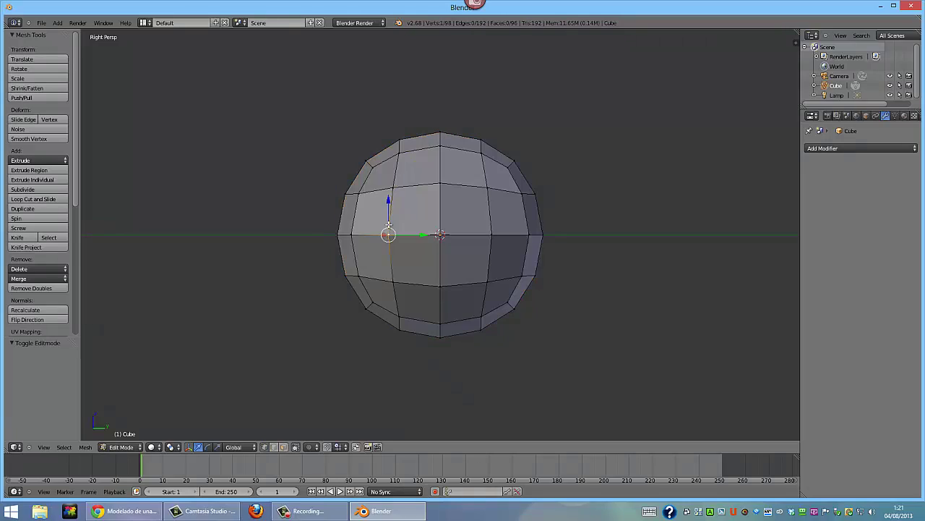
pyautogui.rightClick(391, 187)
pyautogui.rightClick(438, 186)
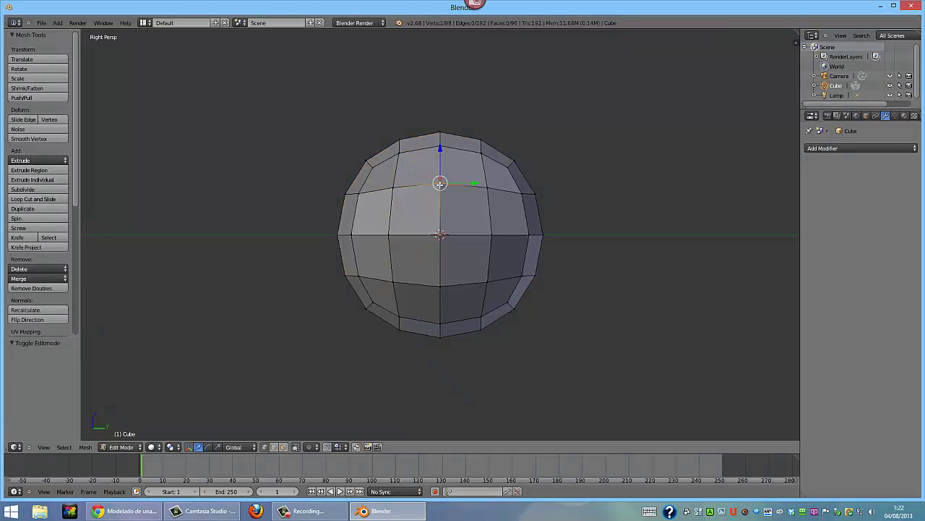
pyautogui.rightClick(439, 147)
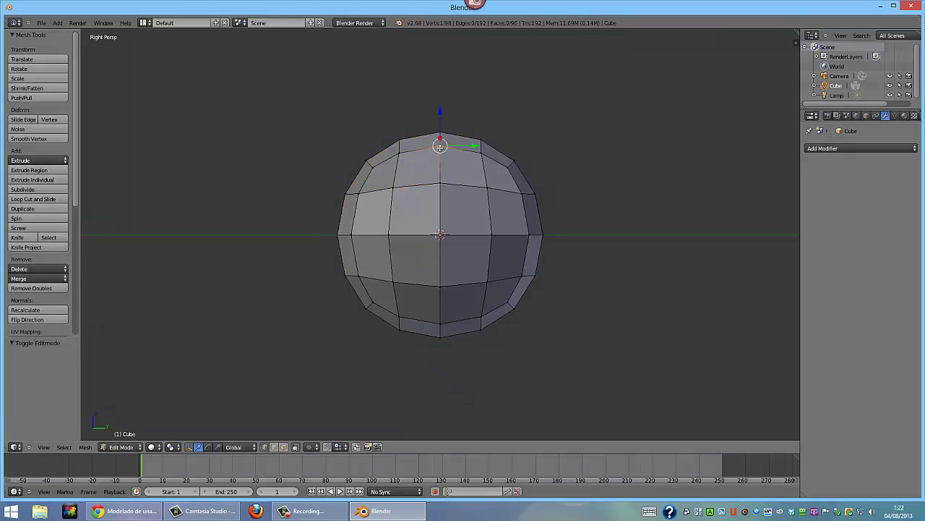
pyautogui.rightClick(483, 149)
pyautogui.rightClick(509, 166)
pyautogui.rightClick(521, 193)
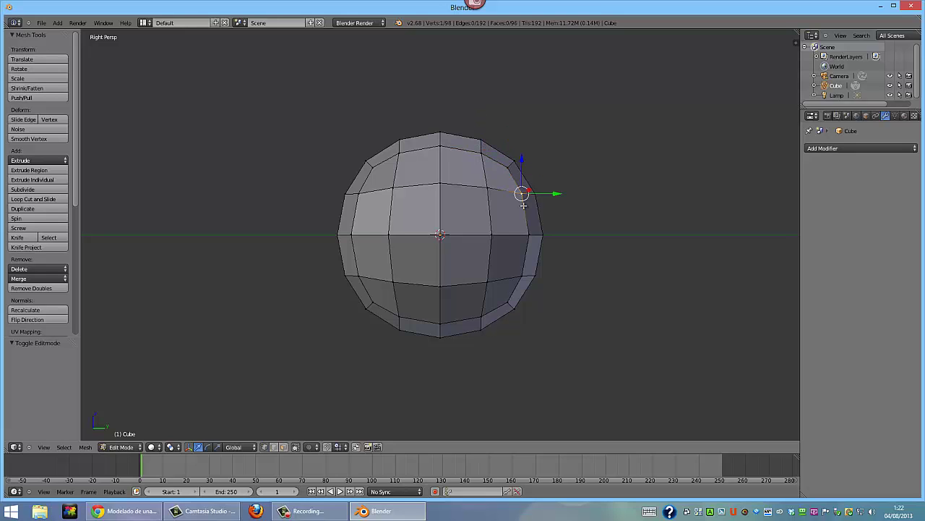
pyautogui.rightClick(529, 234)
pyautogui.rightClick(492, 234)
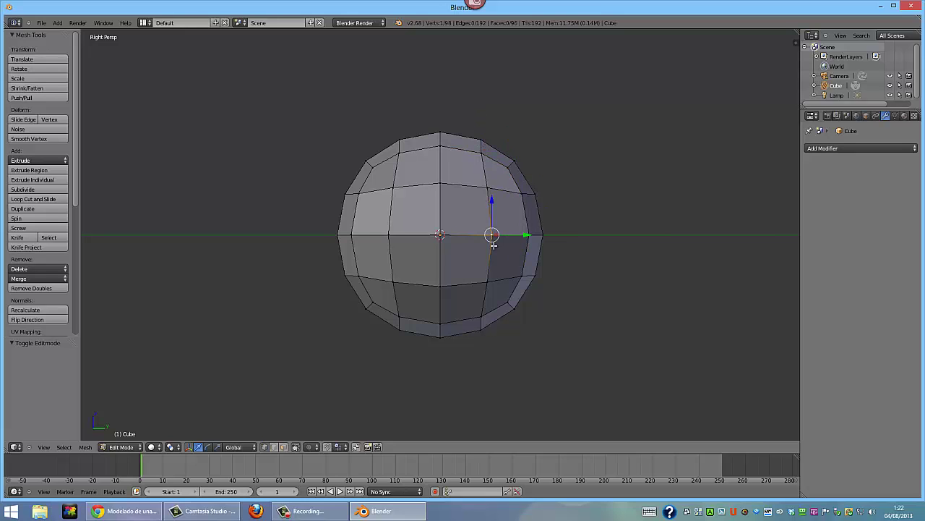
pyautogui.rightClick(490, 281)
pyautogui.rightClick(440, 287)
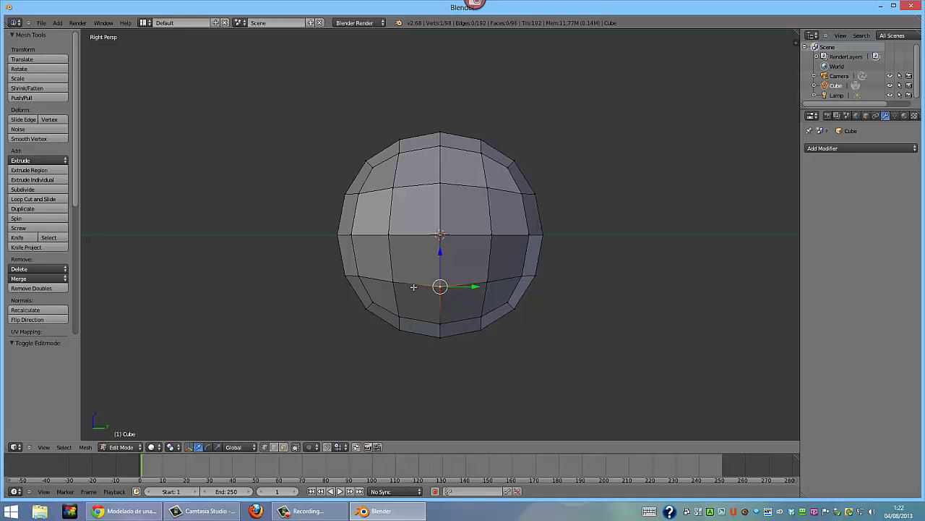
pyautogui.rightClick(391, 281)
pyautogui.rightClick(358, 276)
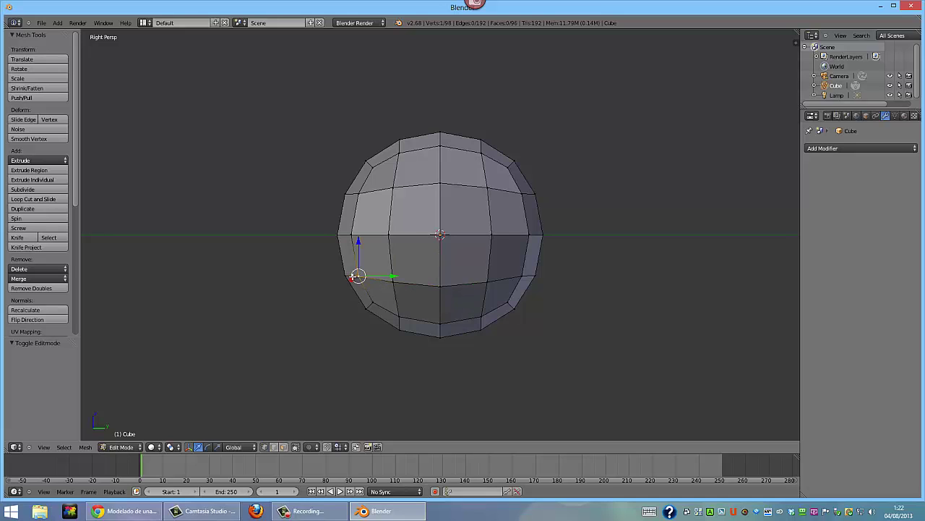
pyautogui.rightClick(344, 276)
# Place the 3D cursor just left of the sphere and return to the Right view
pyautogui.click(334, 301)
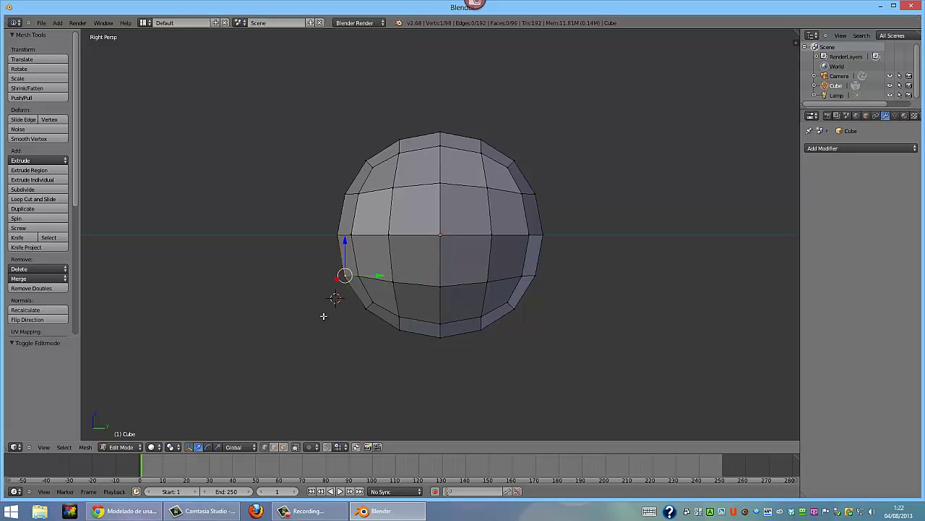
pyautogui.click(293, 257)
pyautogui.press('KP_1')
pyautogui.press('KP_8')
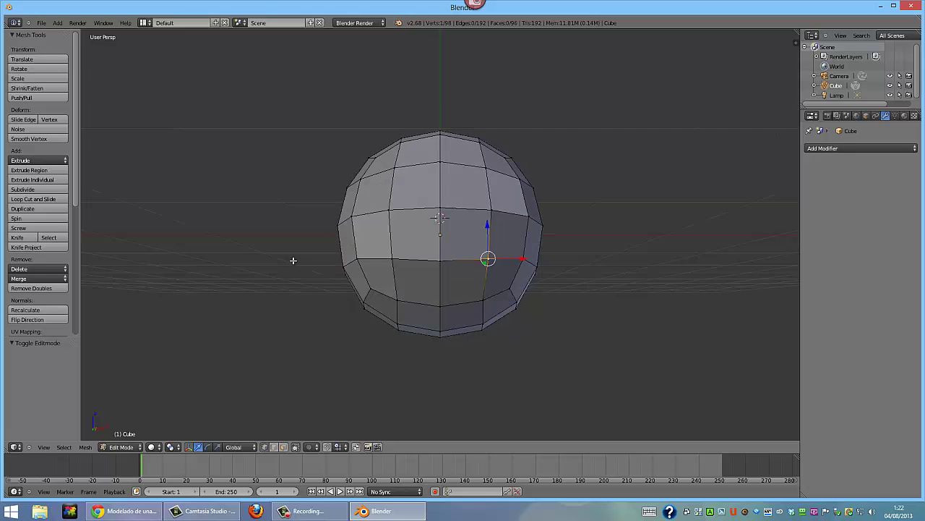
pyautogui.press('KP_2')
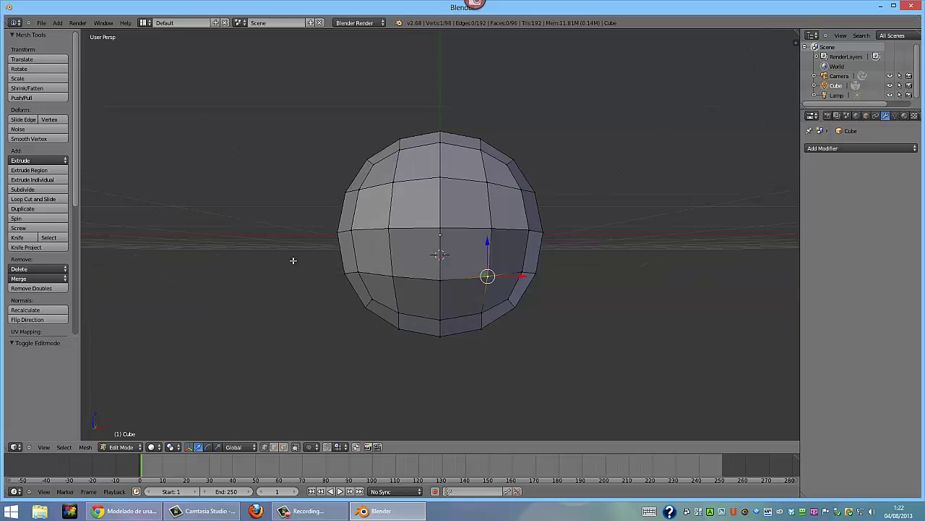
pyautogui.press('KP_6')
pyautogui.press('KP_6')
pyautogui.press('KP_3')
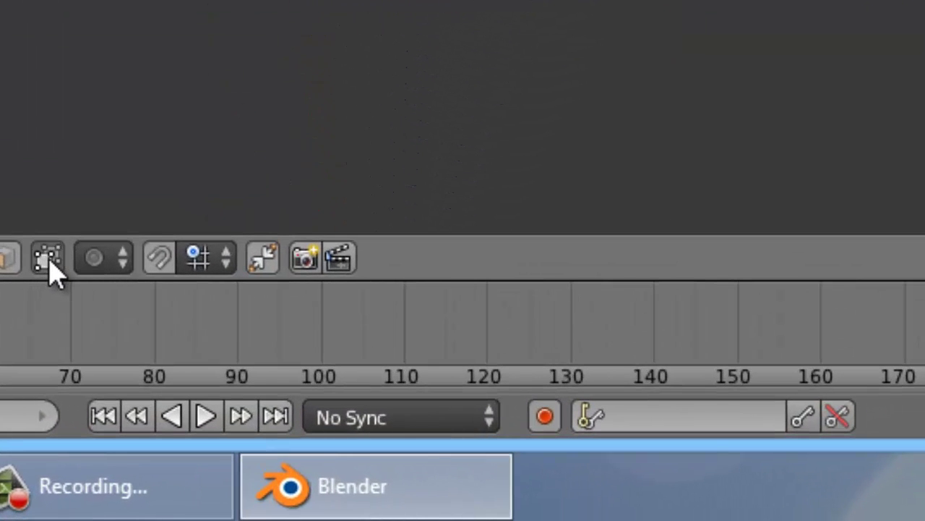
# Enable proportional editing from the header, leaving the visible-only selection setting as it was
pyautogui.click(48, 259)
pyautogui.click(48, 259)
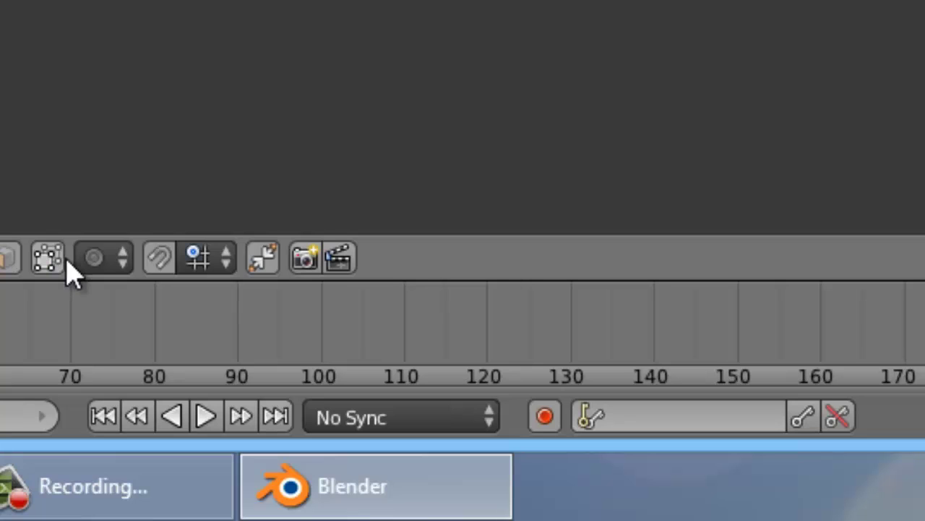
pyautogui.click(122, 260)
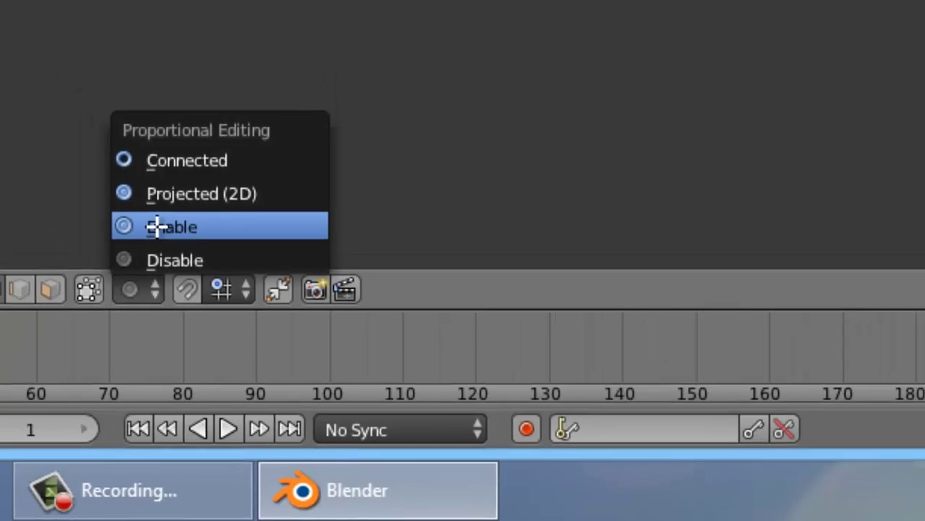
pyautogui.click(127, 189)
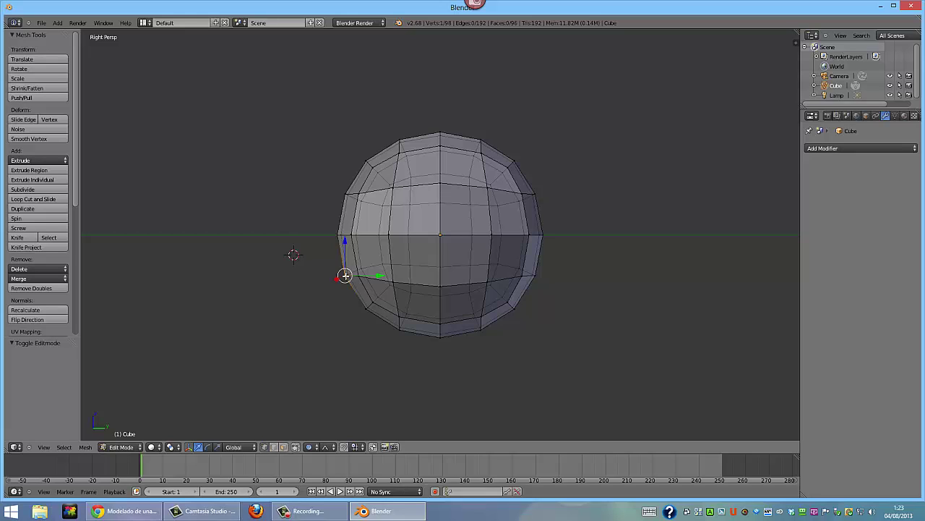
# Select the nine lower-front vertices forming the four-face snout patch, using the Front view
pyautogui.press('a')
pyautogui.rightClick(346, 275)
pyautogui.keyDown('shift'); pyautogui.rightClick(367, 309); pyautogui.keyUp('shift')
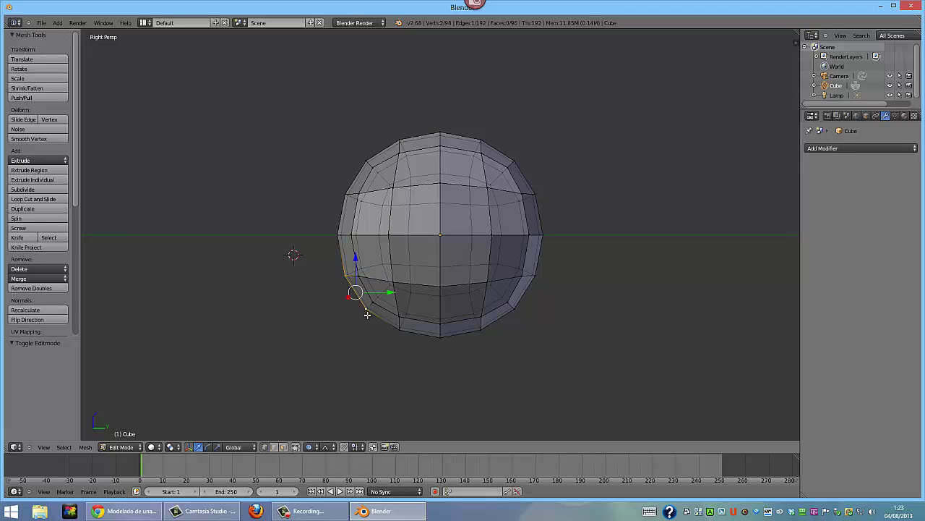
pyautogui.keyDown('shift'); pyautogui.rightClick(398, 330); pyautogui.keyUp('shift')
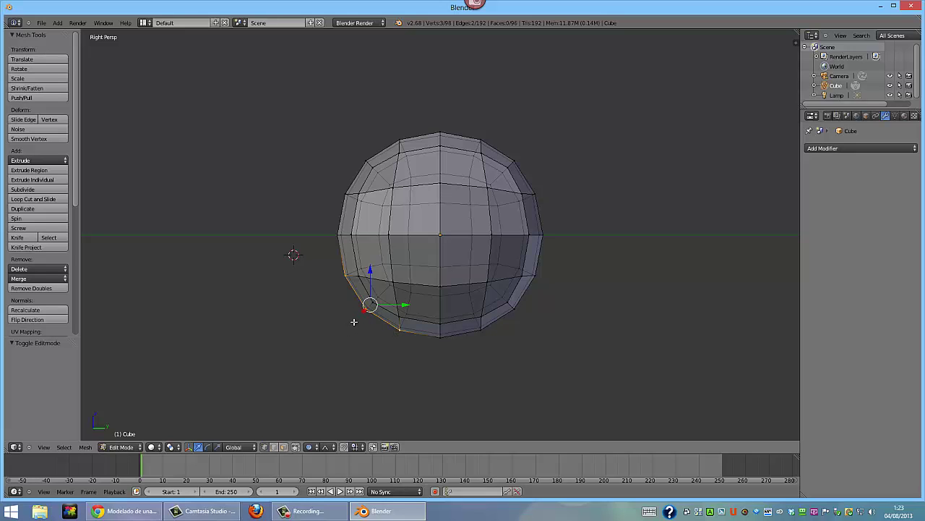
pyautogui.press('KP_1')
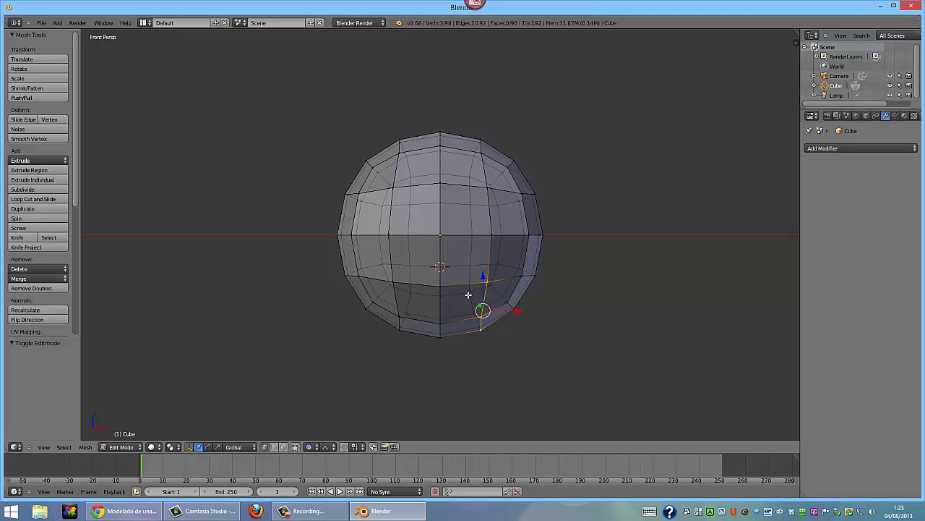
pyautogui.keyDown('shift'); pyautogui.rightClick(392, 282); pyautogui.keyUp('shift')
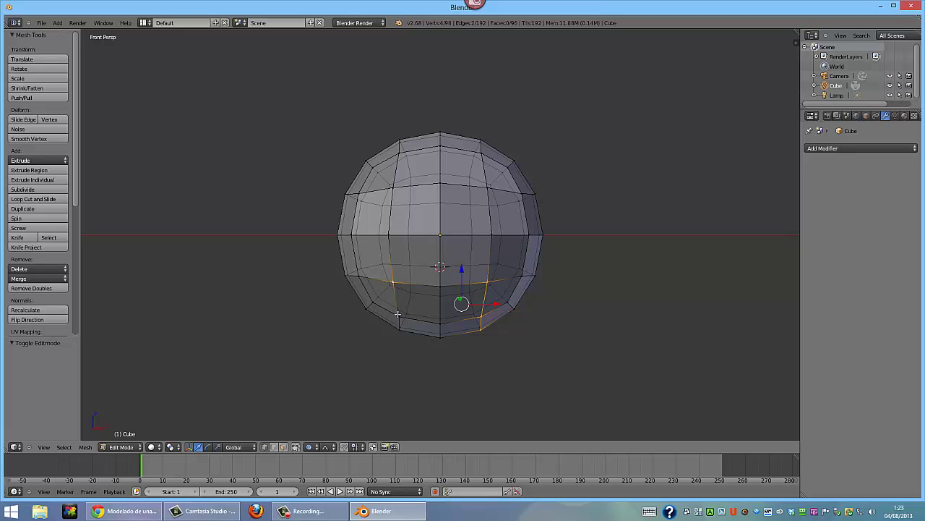
pyautogui.keyDown('shift'); pyautogui.rightClick(398, 316); pyautogui.keyUp('shift')
pyautogui.keyDown('shift'); pyautogui.rightClick(400, 331); pyautogui.keyUp('shift')
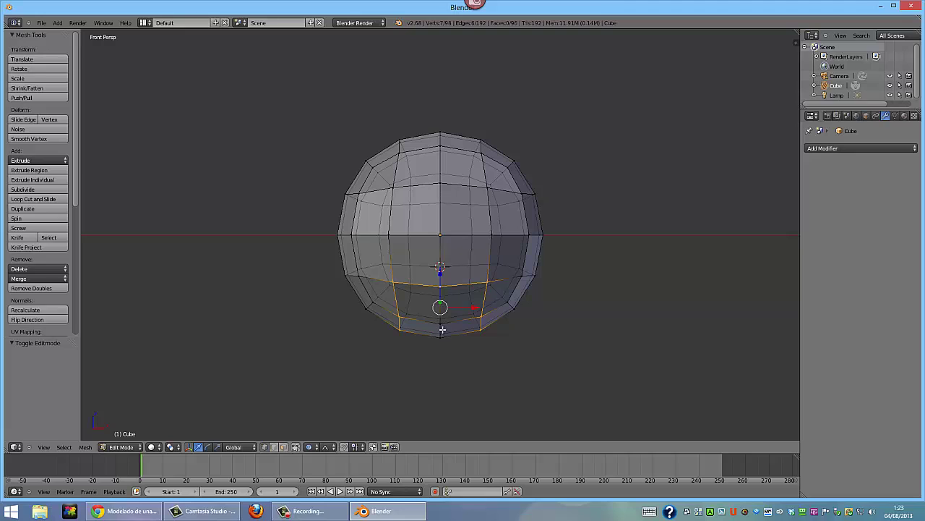
pyautogui.keyDown('shift'); pyautogui.rightClick(440, 331); pyautogui.keyUp('shift')
pyautogui.keyDown('shift'); pyautogui.rightClick(441, 334); pyautogui.keyUp('shift')
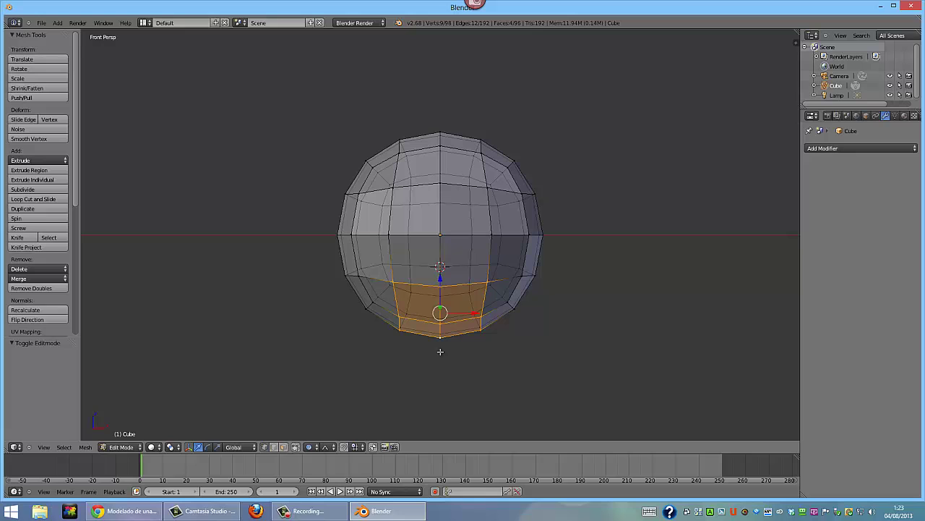
pyautogui.press('KP_3')
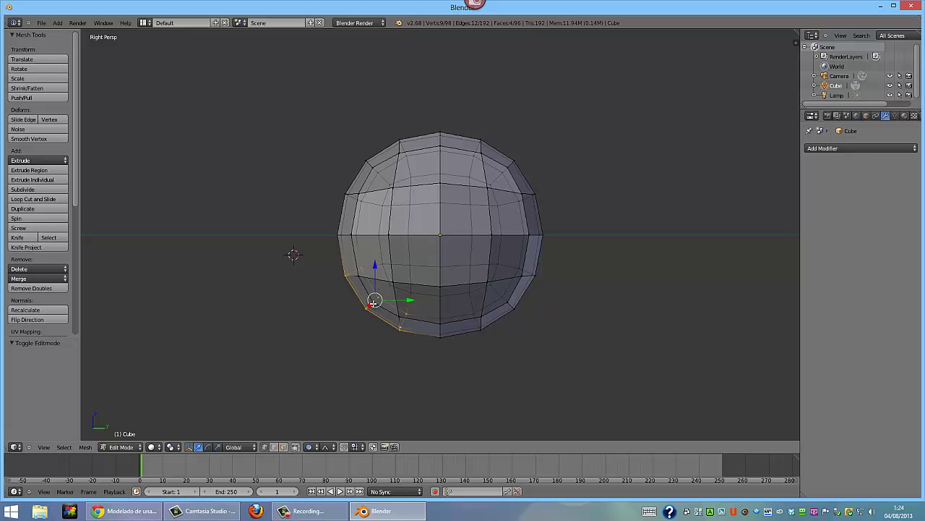
# Drag the snout faces out and down into an egg-shaped head, checking front and side views
pyautogui.moveTo(374, 301); pyautogui.dragTo(327, 334)
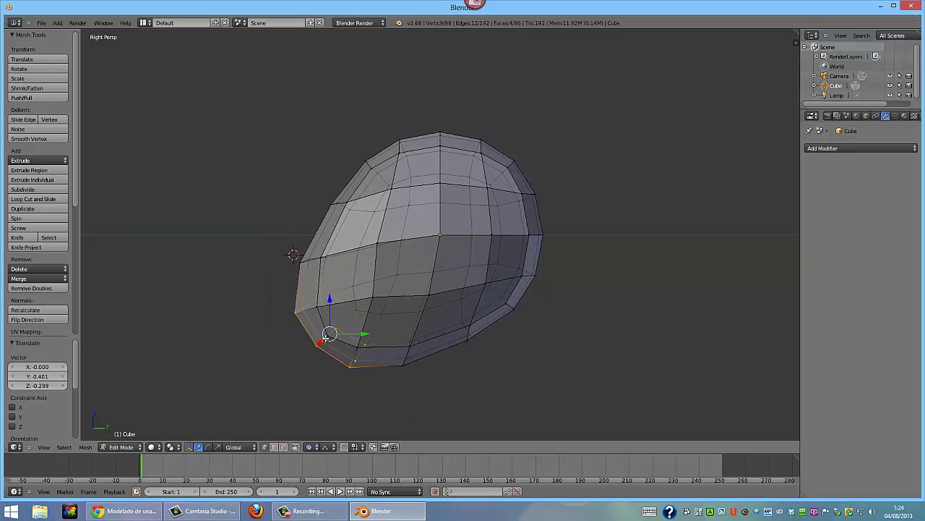
pyautogui.scroll(2, 328, 334)
pyautogui.scroll(-1, 325, 338)
pyautogui.scroll(-2, 325, 338)
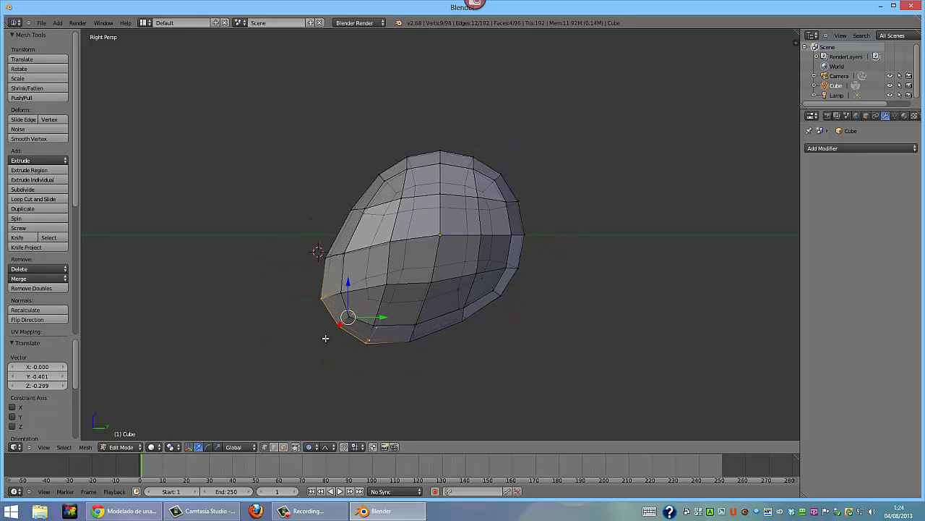
pyautogui.press('h')
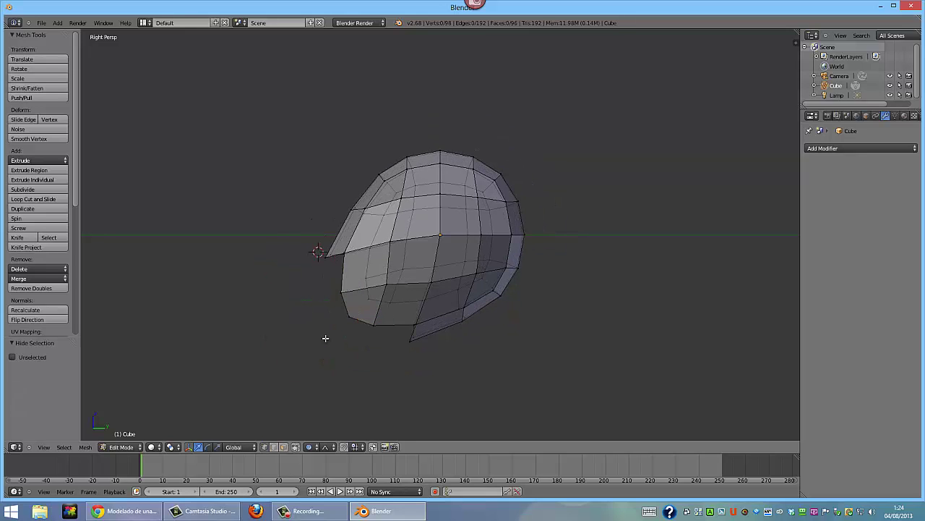
pyautogui.hotkey('alt', 'h')
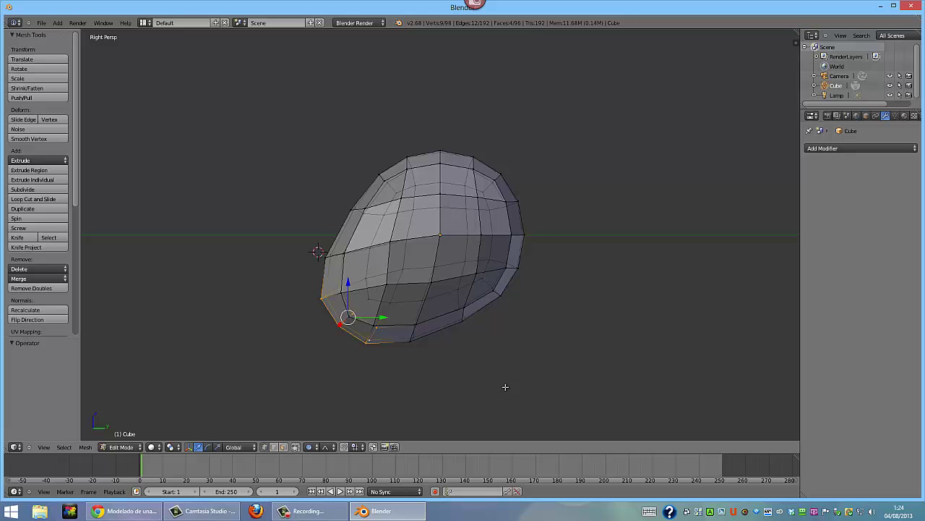
pyautogui.press('KP_1')
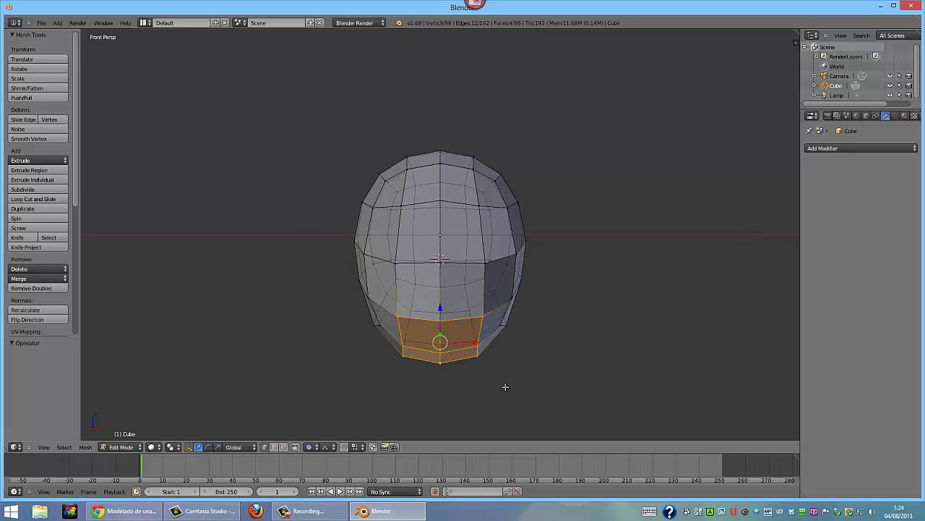
pyautogui.press('KP_3')
pyautogui.press('KP_1')
pyautogui.press('KP_3')
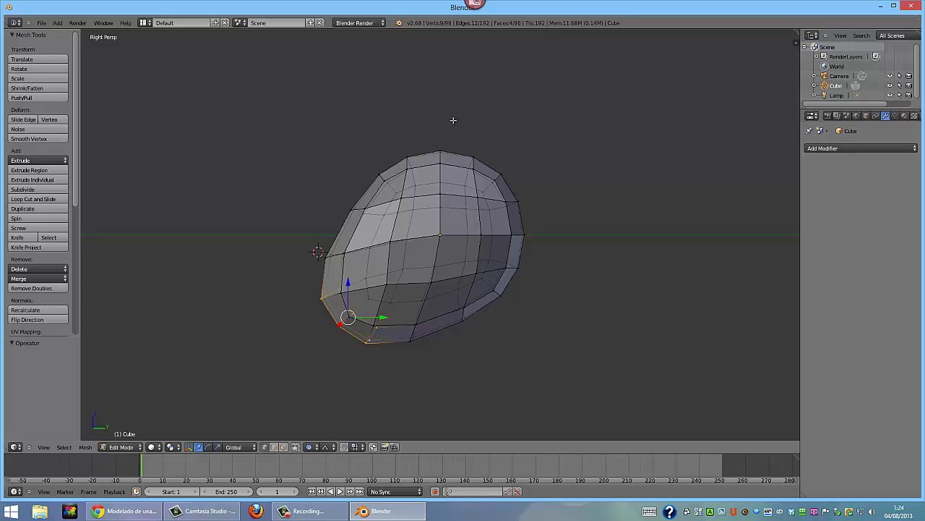
pyautogui.press('b')
pyautogui.moveTo(453, 120)
pyautogui.mouseDown()
pyautogui.moveTo(520, 258)
pyautogui.moveTo(565, 265)
pyautogui.mouseUp()
pyautogui.press('b')
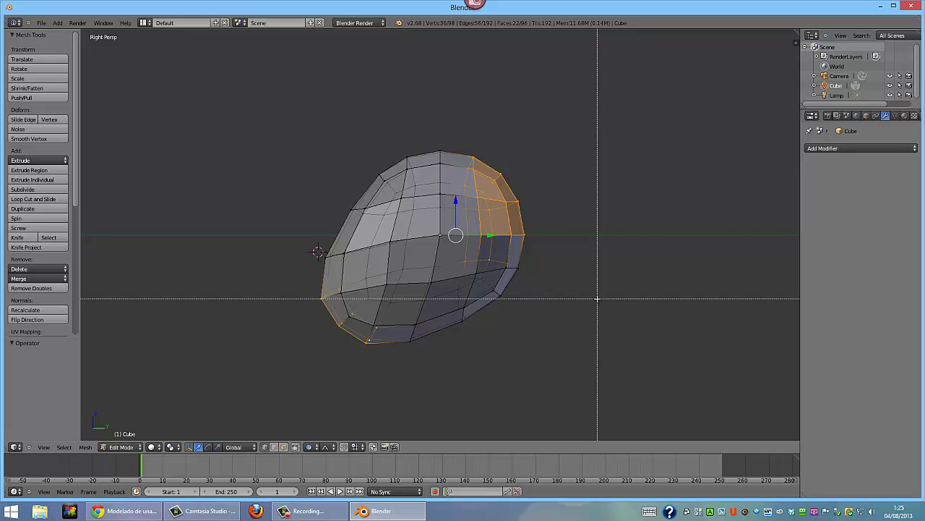
pyautogui.rightClick(546, 257)
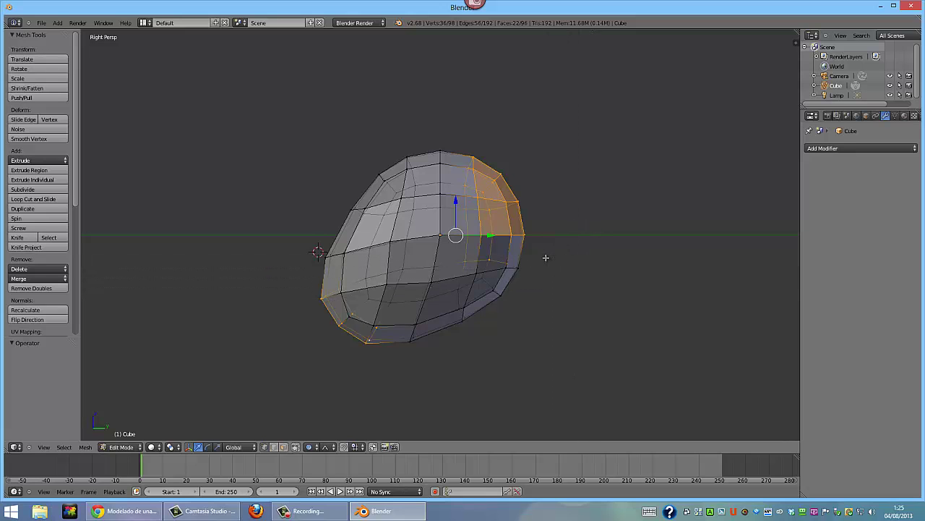
pyautogui.press('KP_1')
pyautogui.press('KP_2')
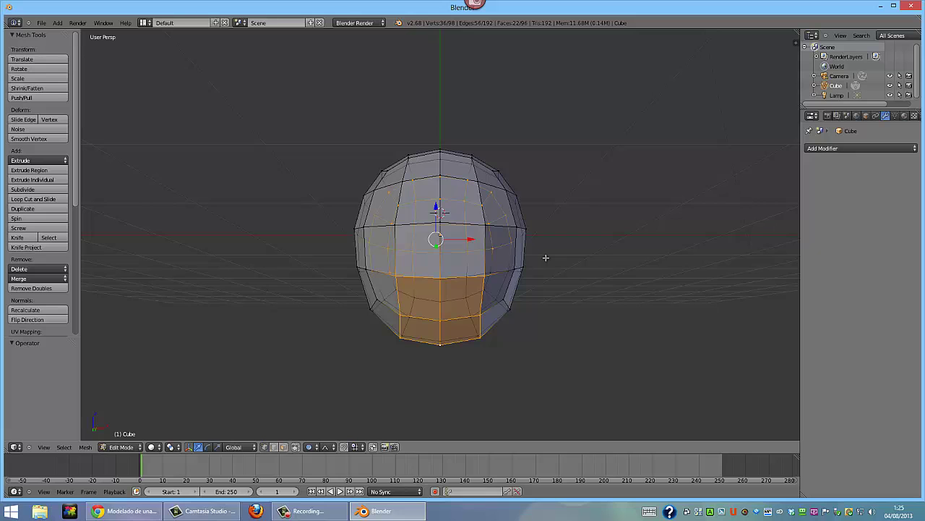
pyautogui.press('KP_3')
pyautogui.press('KP_6')
pyautogui.press('KP_5')
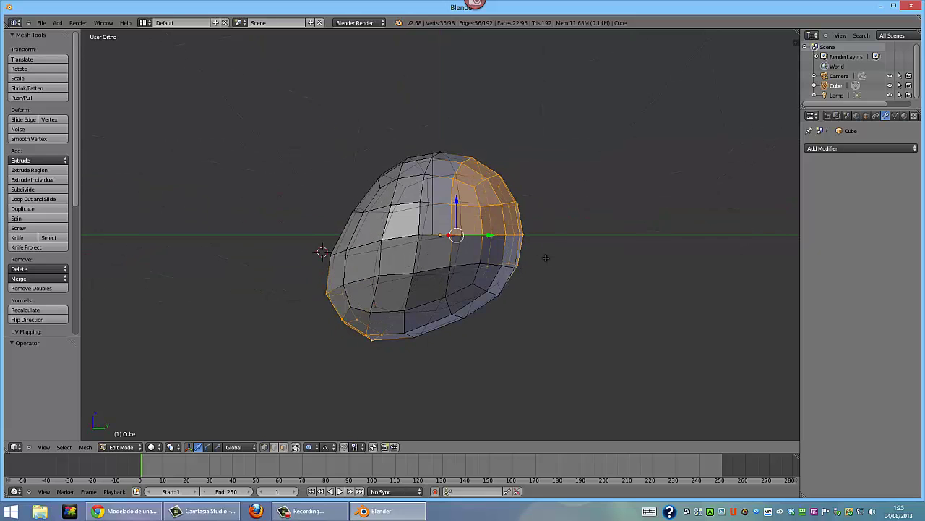
pyautogui.press('KP_6')
pyautogui.press('KP_7')
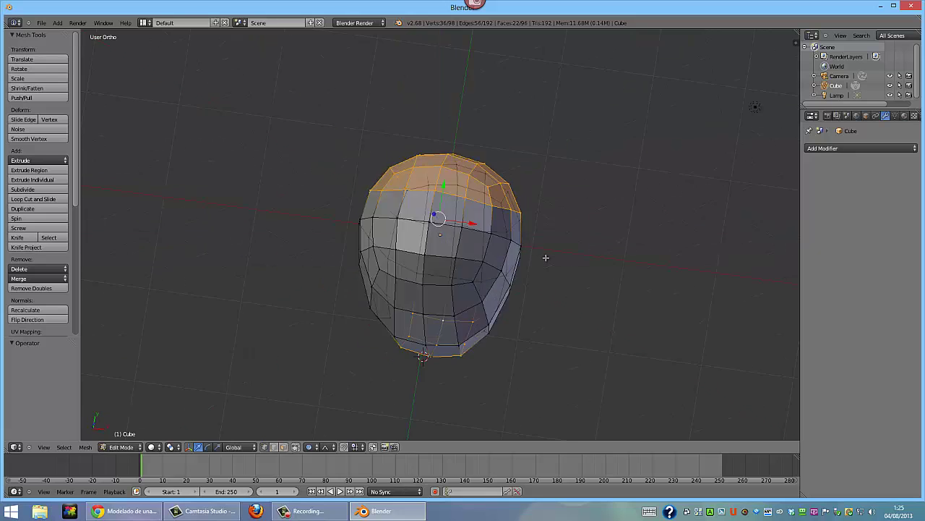
pyautogui.press('KP_8')
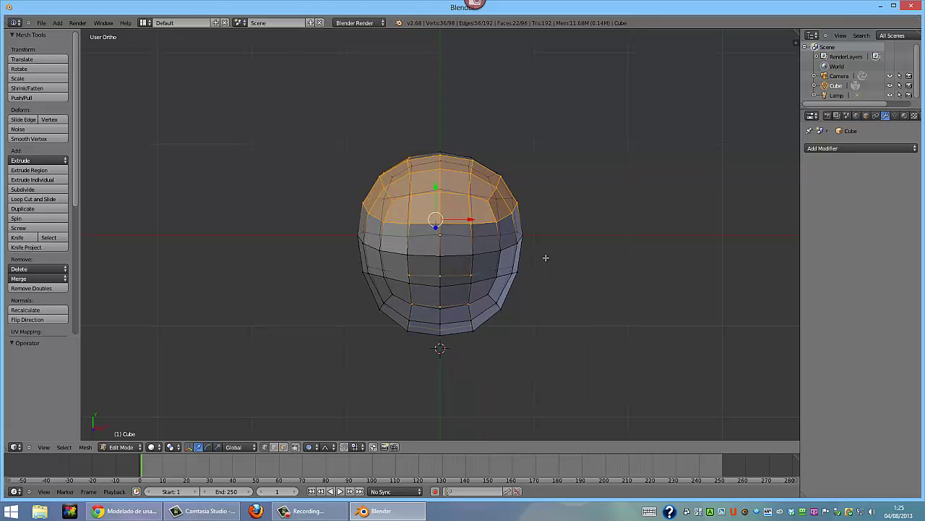
pyautogui.press('KP_2')
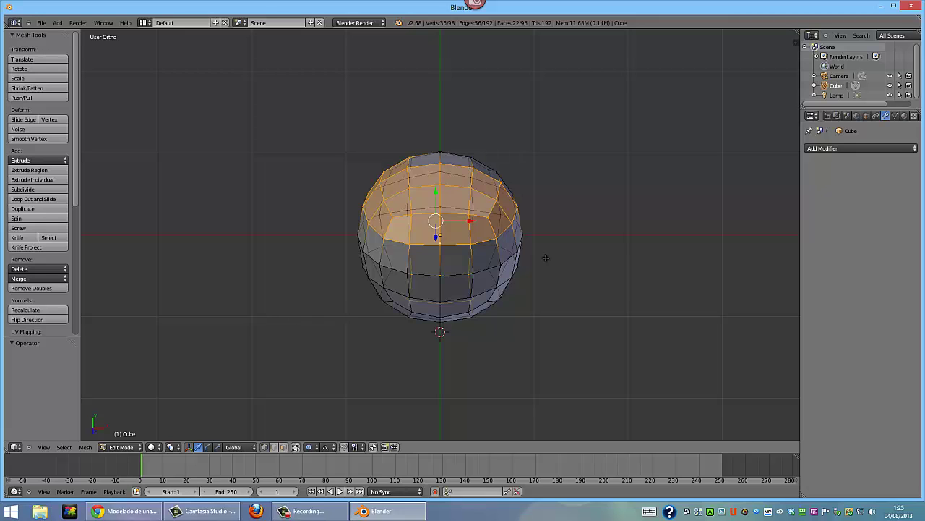
pyautogui.press('KP_5')
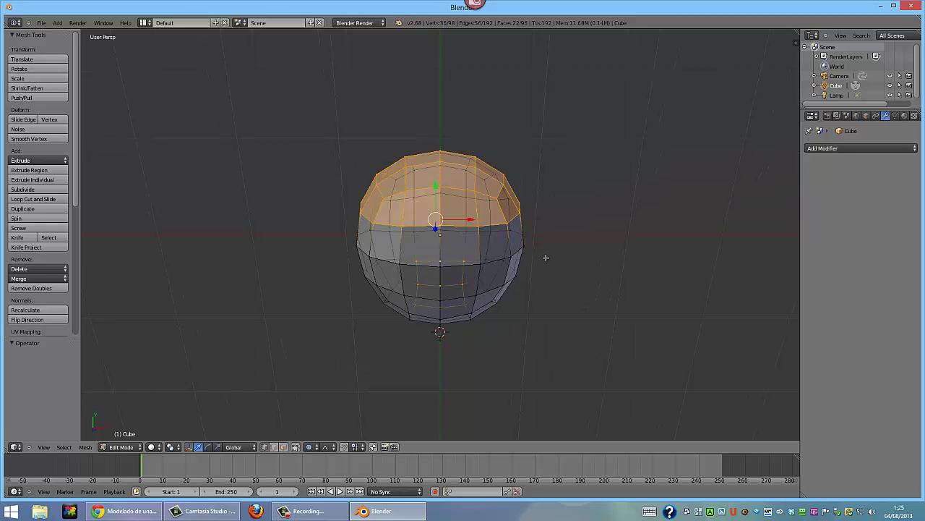
pyautogui.press('KP_1')
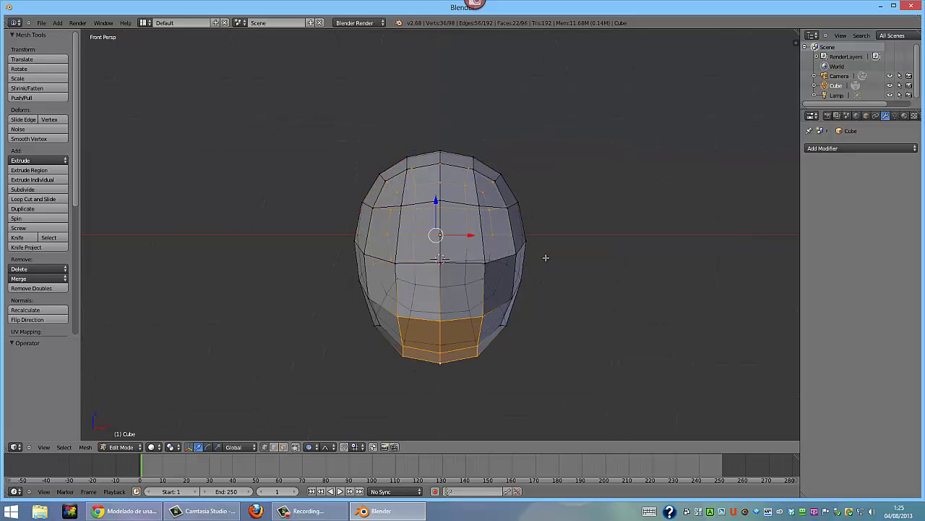
pyautogui.press('KP_3')
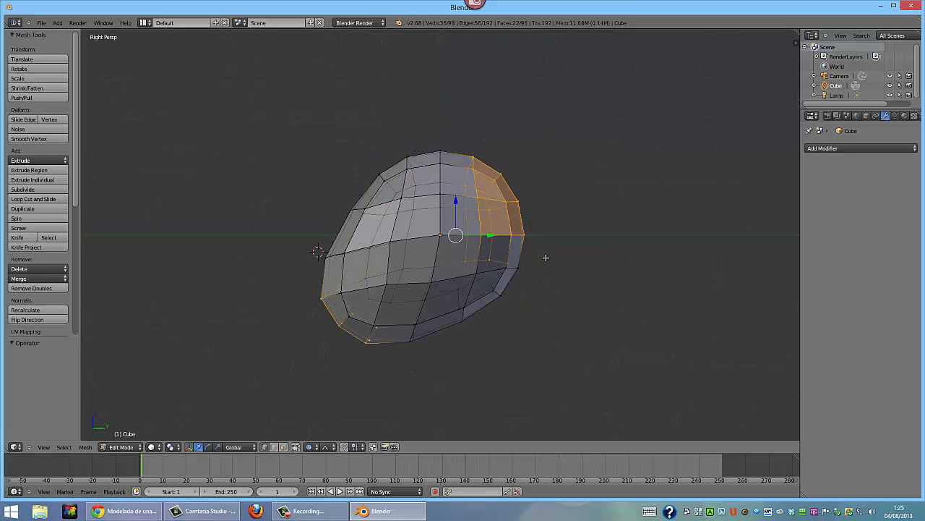
pyautogui.press('KP_6')
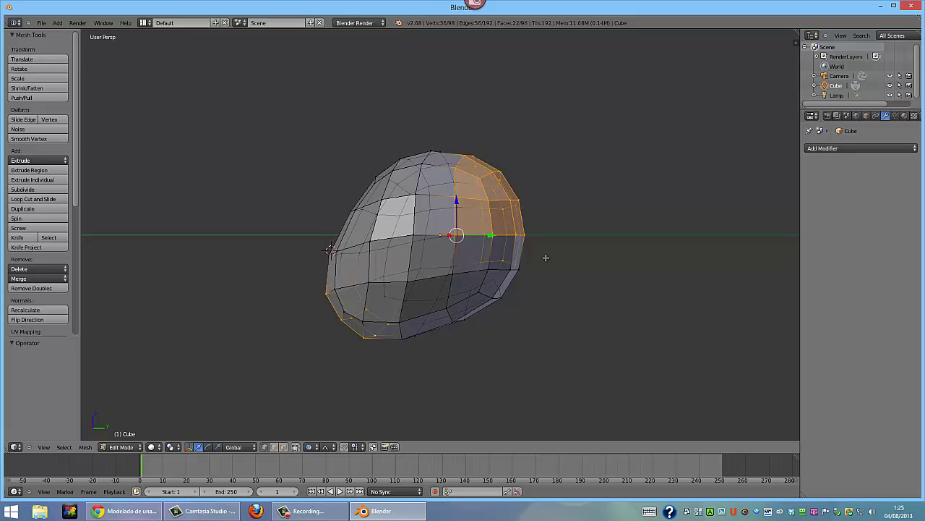
pyautogui.press('KP_7')
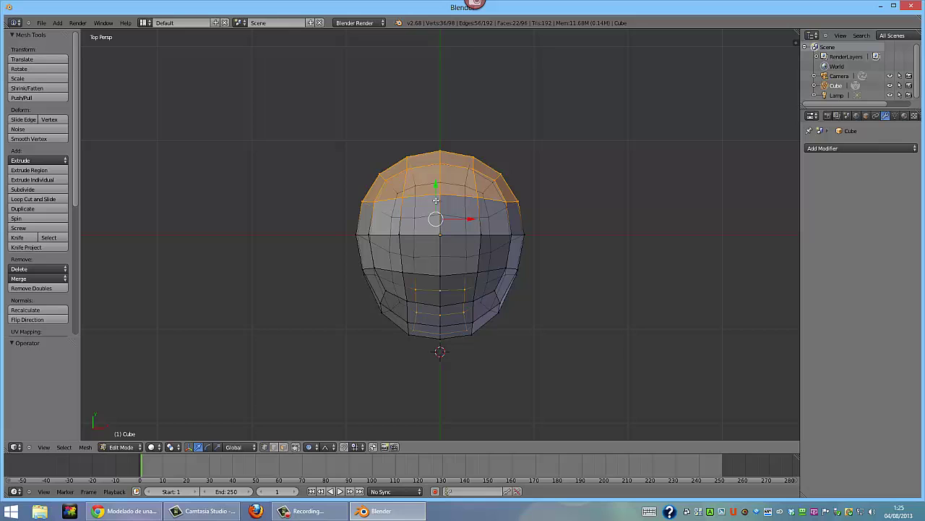
# Move the crown vertices 0.554 along Y with smooth falloff, then inspect and deselect
pyautogui.moveTo(436, 200); pyautogui.dragTo(438, 149)
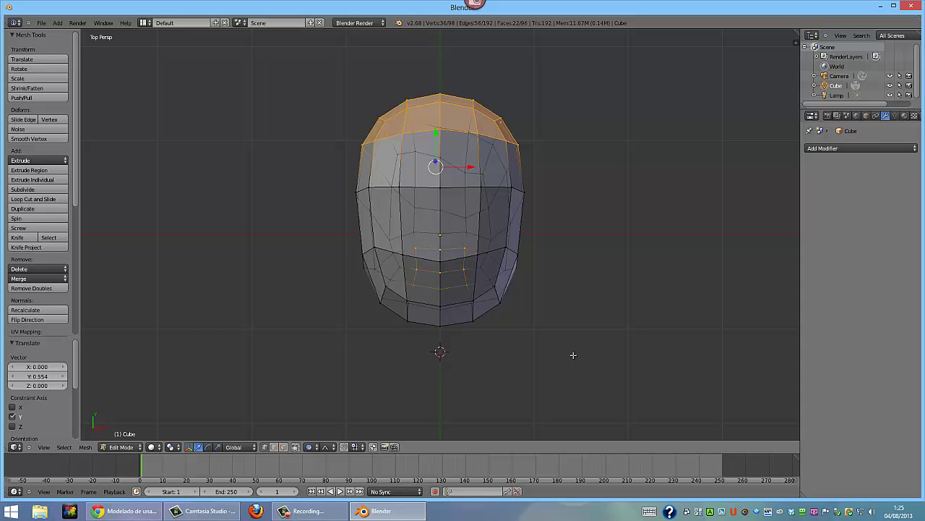
pyautogui.press('KP_1')
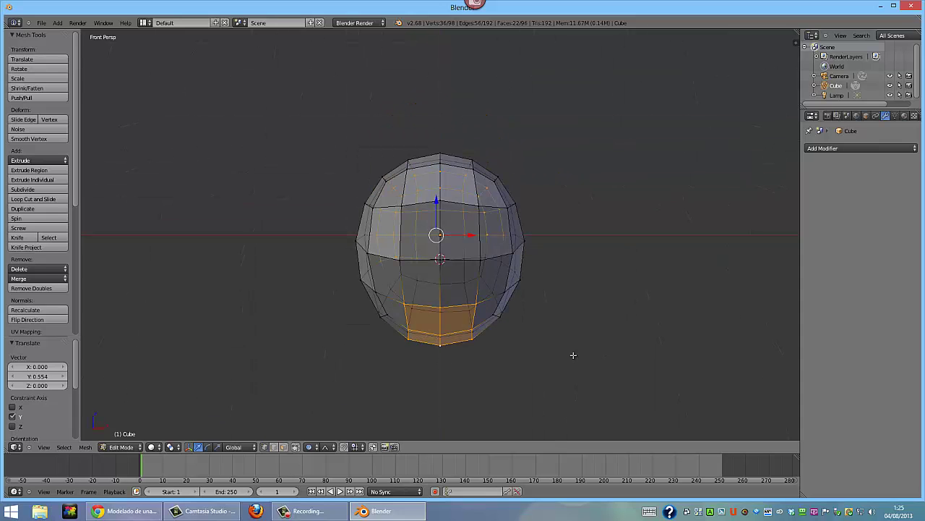
pyautogui.press('KP_3')
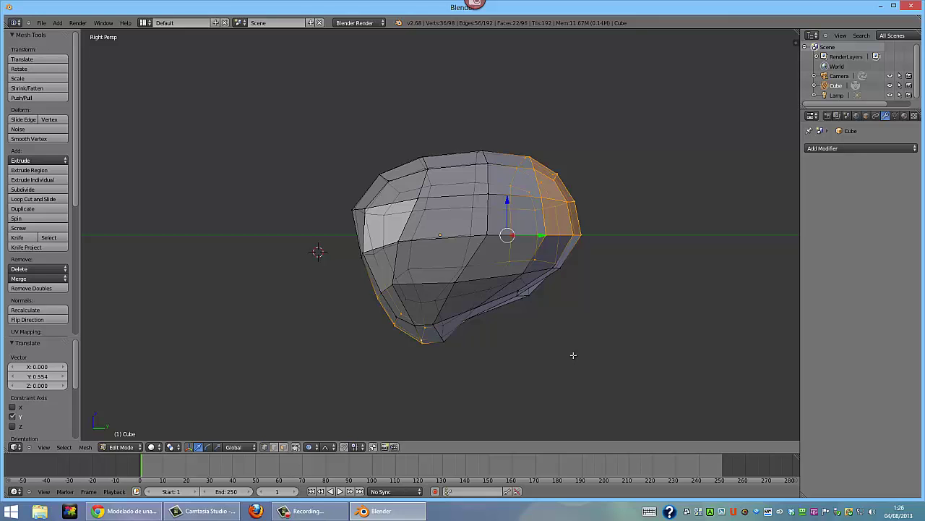
pyautogui.press('KP_6')
pyautogui.press('KP_4')
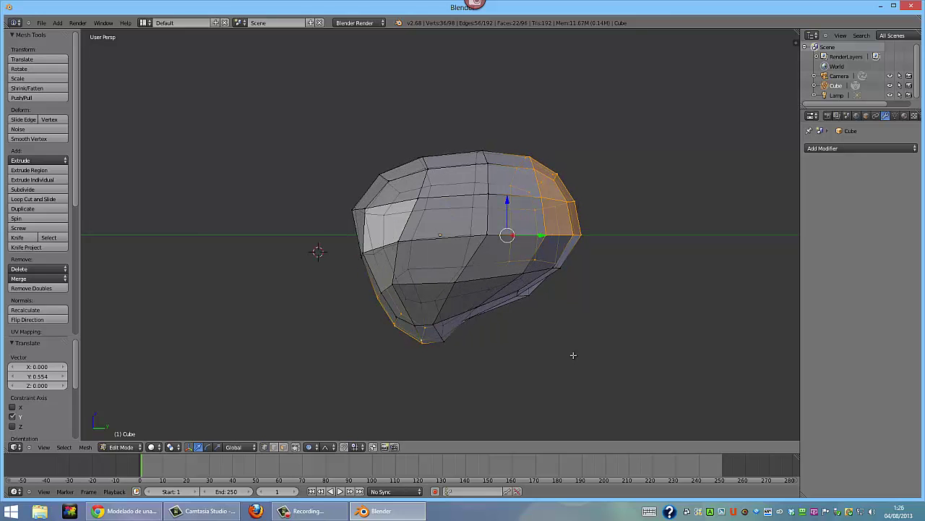
pyautogui.press('KP_8')
pyautogui.press('KP_8')
pyautogui.press('KP_8')
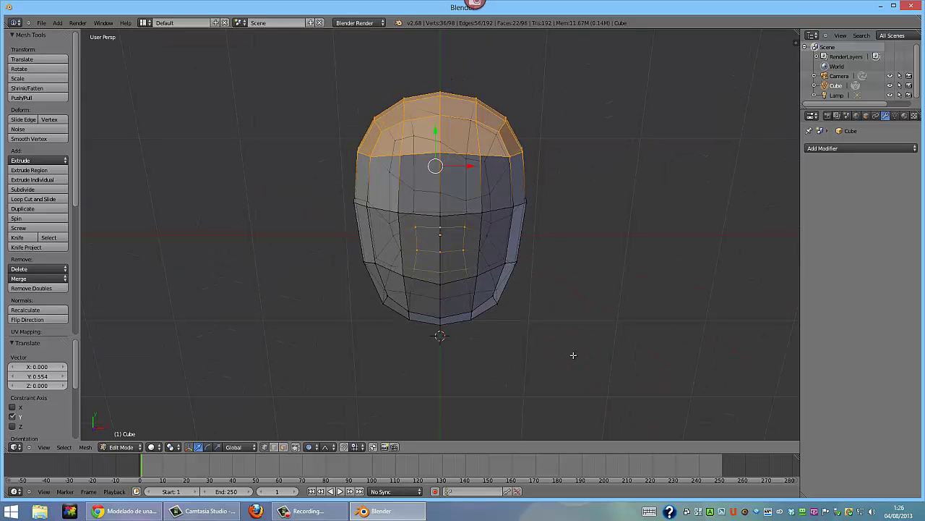
pyautogui.press('KP_1')
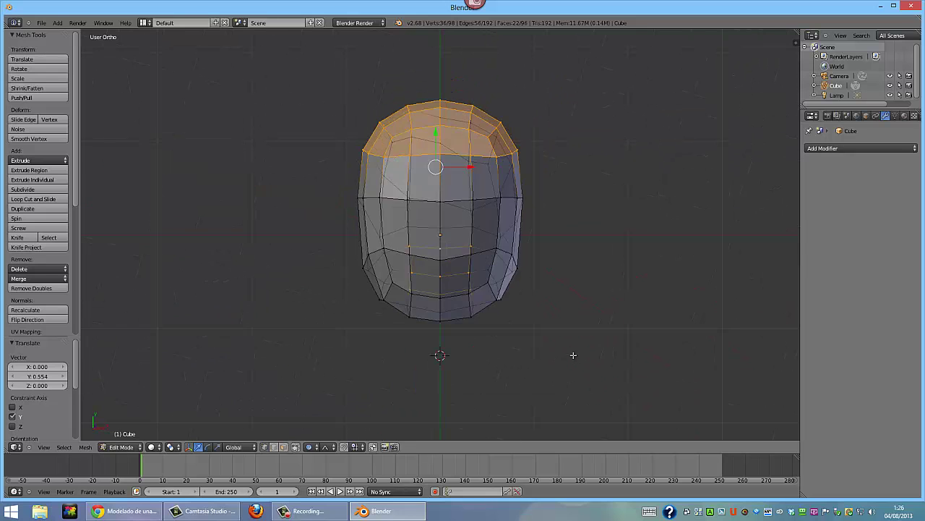
pyautogui.press('KP_5')
pyautogui.press('KP_8')
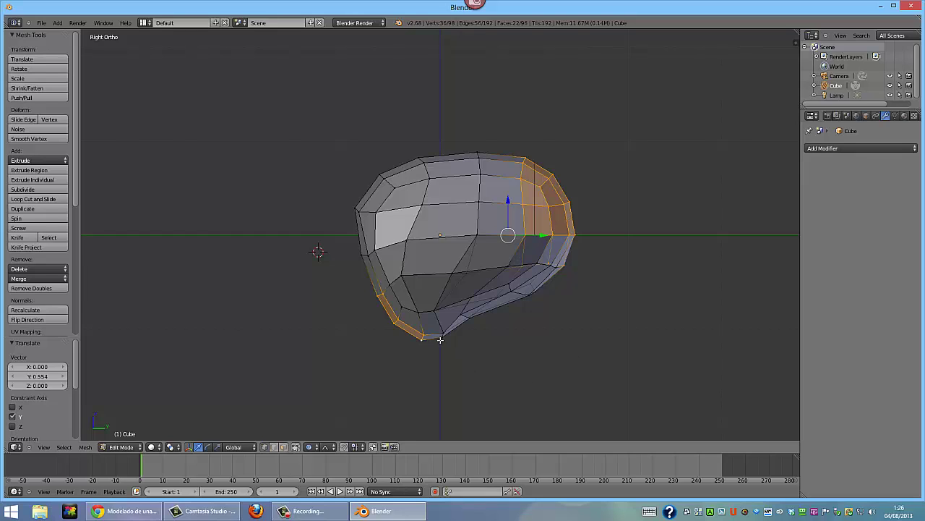
pyautogui.press('a')
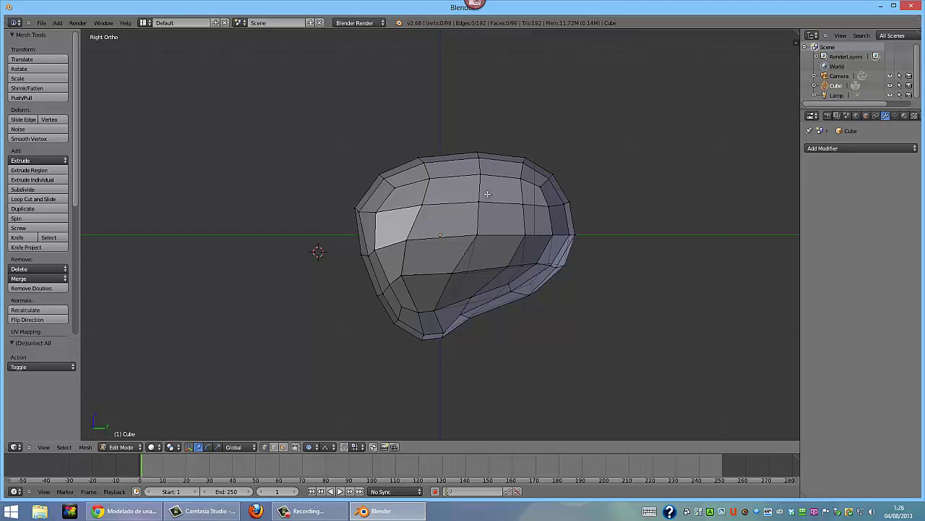
# Box-select the back-of-head faces and move them 0.661 along Y with proportional editing
pyautogui.press('b')
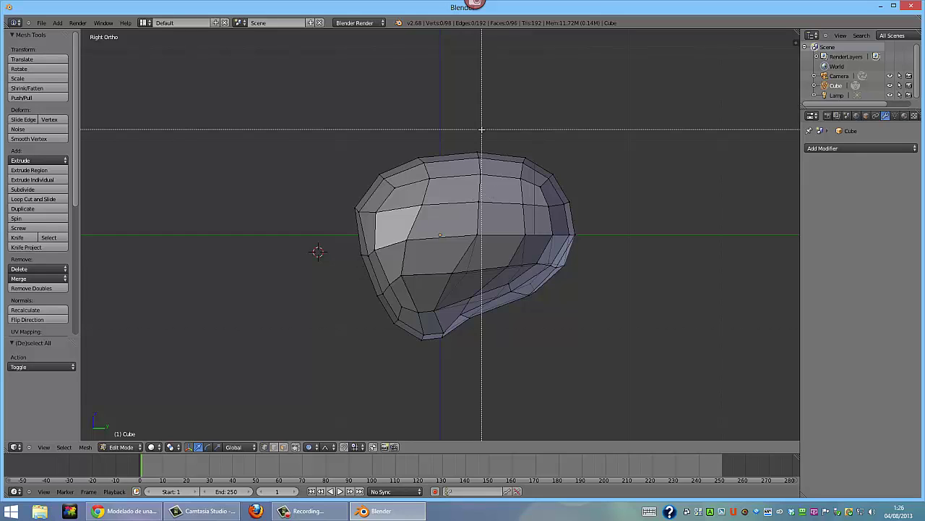
pyautogui.moveTo(482, 130); pyautogui.dragTo(621, 332)
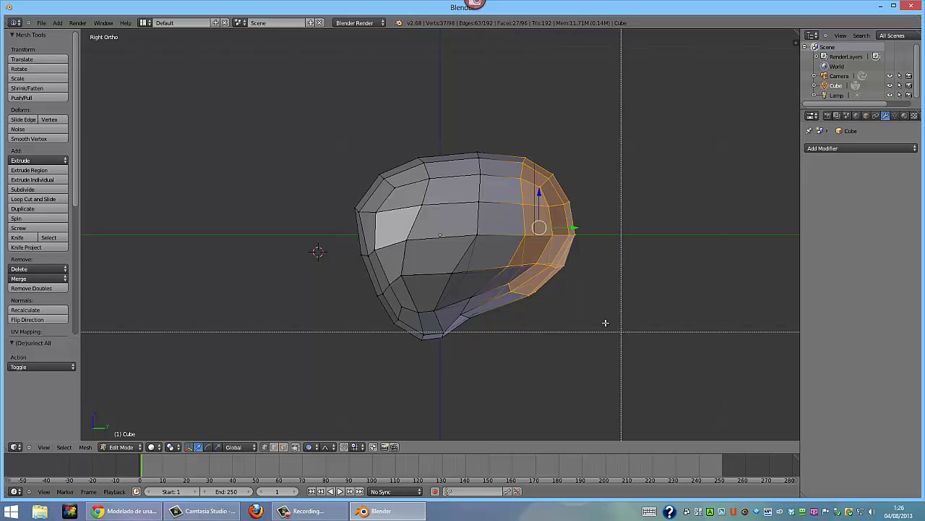
pyautogui.press('b')
pyautogui.press('Escape')
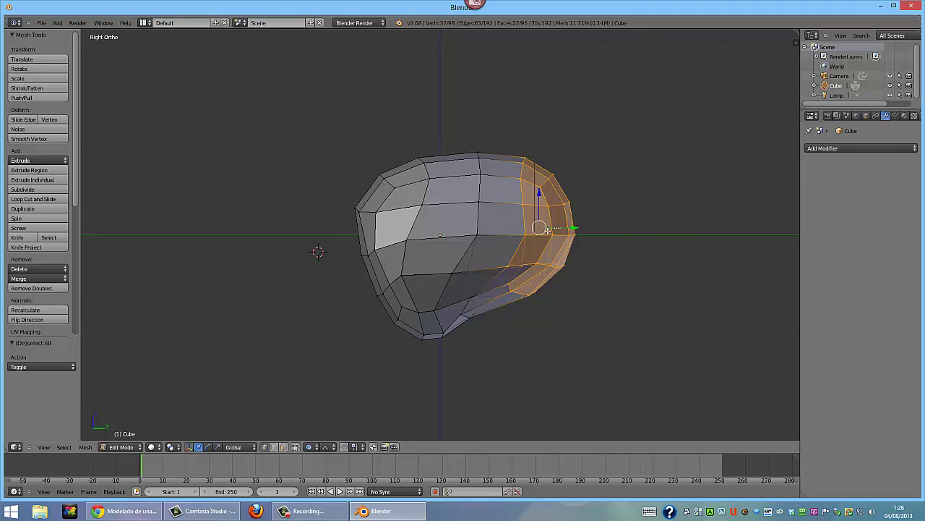
pyautogui.press('g')
pyautogui.press('y')
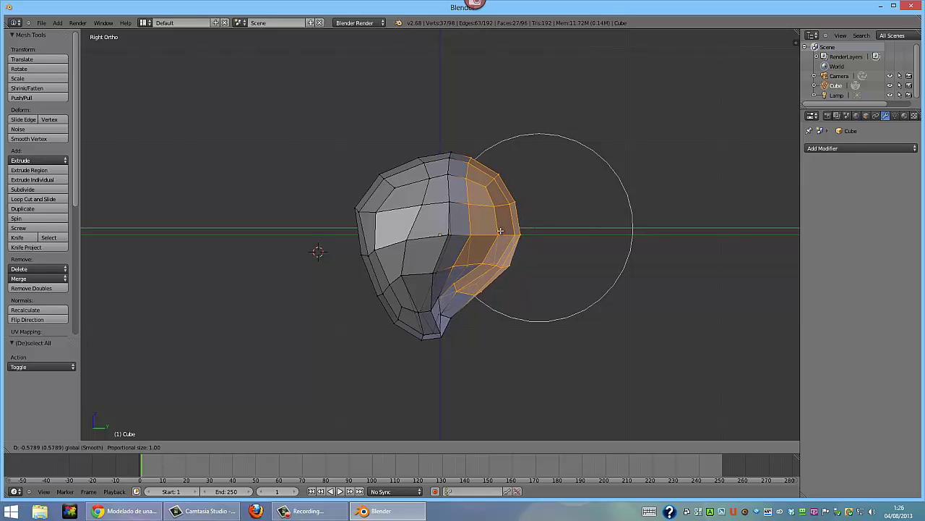
pyautogui.click(498, 232)
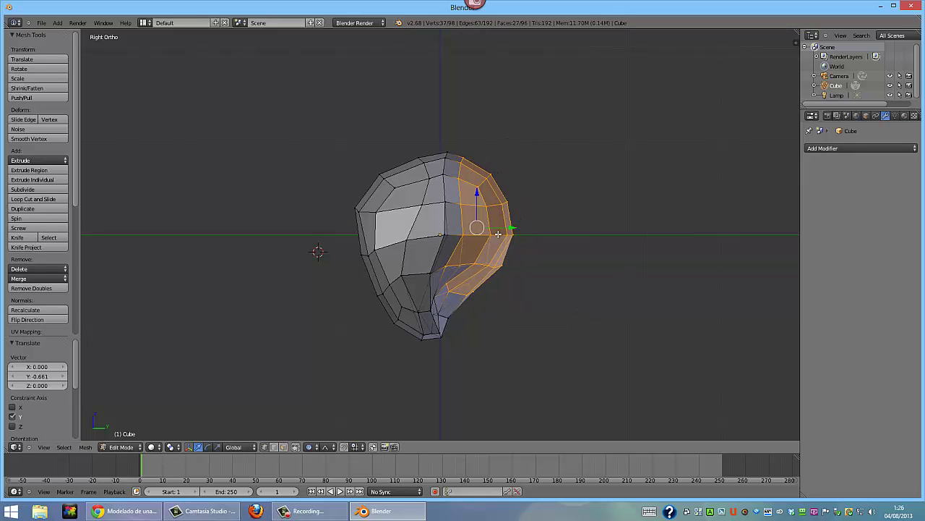
# Set the 3D cursor beside the head, compare front and side views, and deselect all
pyautogui.click(510, 312)
pyautogui.press('KP_1')
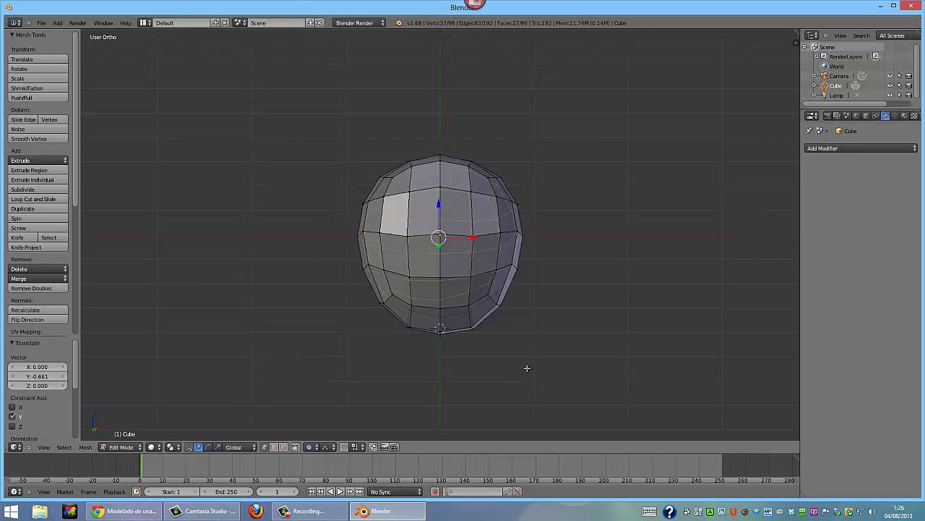
pyautogui.press('KP_3')
pyautogui.press('KP_1')
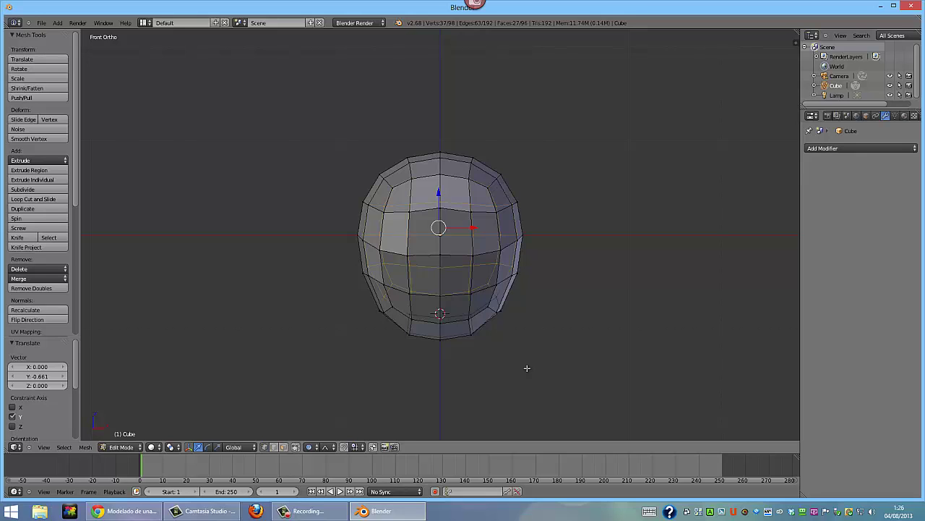
pyautogui.press('KP_3')
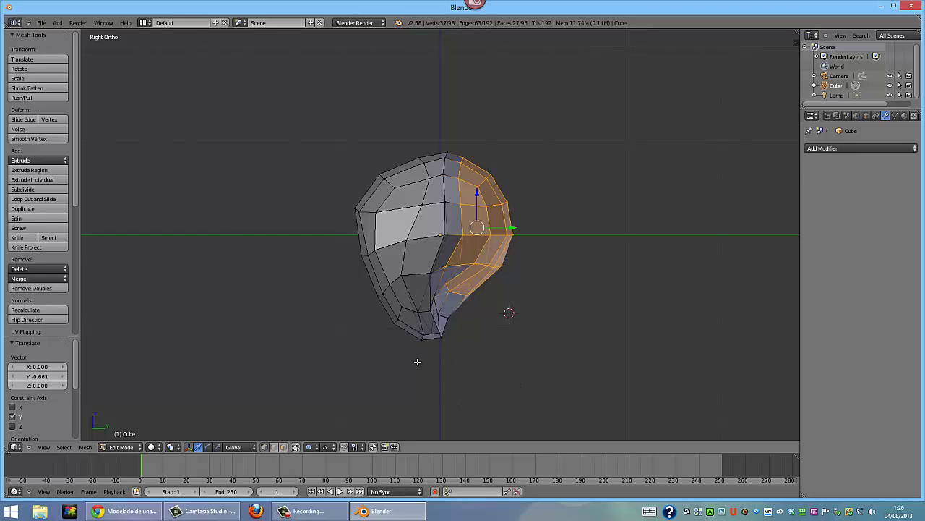
pyautogui.press('a')
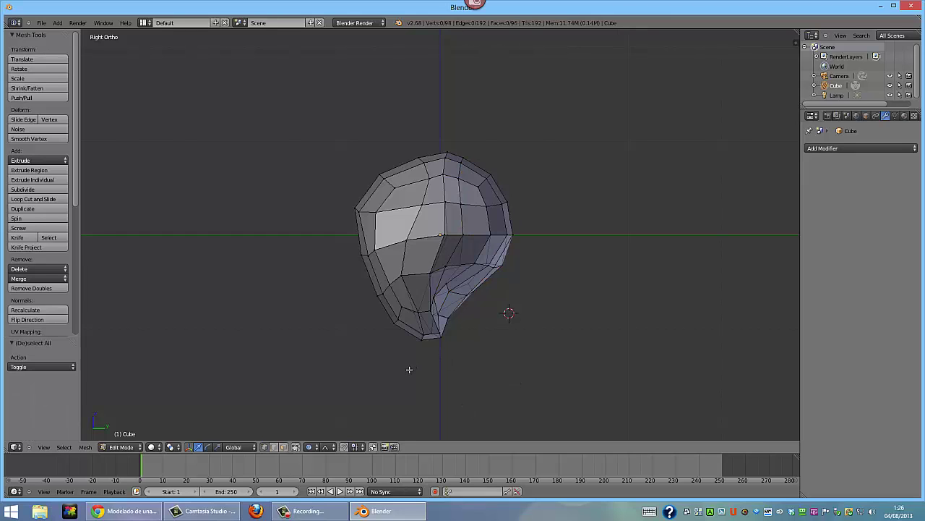
# Box-select the lowest jaw vertices and push them forward with smooth falloff
pyautogui.press('b')
pyautogui.moveTo(404, 366)
pyautogui.mouseDown()
pyautogui.moveTo(391, 292)
pyautogui.moveTo(479, 290)
pyautogui.mouseUp()
pyautogui.press('b')
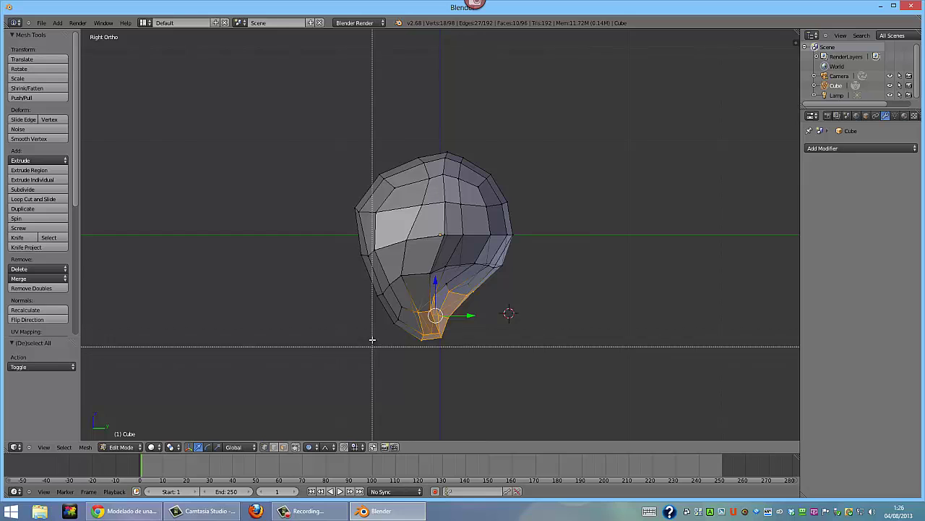
pyautogui.moveTo(363, 298)
pyautogui.mouseDown()
pyautogui.moveTo(499, 351)
pyautogui.moveTo(502, 374)
pyautogui.mouseUp()
pyautogui.press('b')
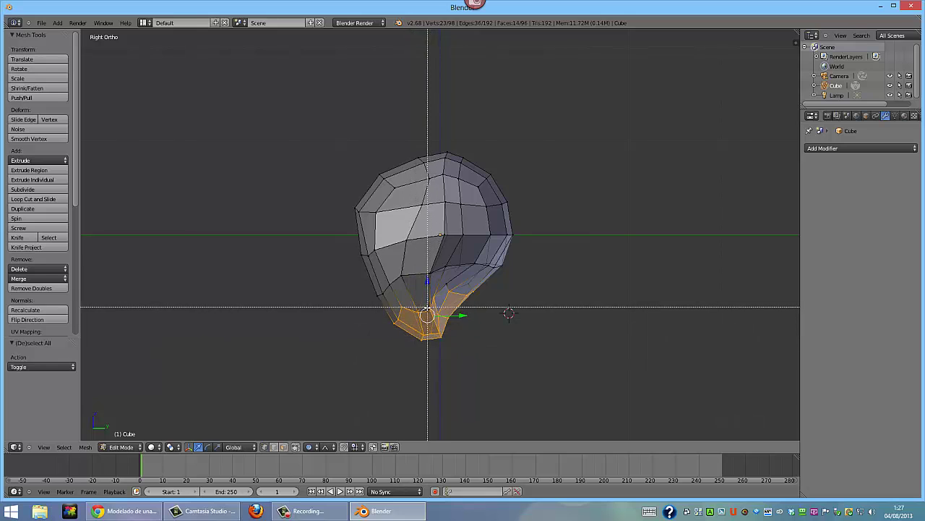
pyautogui.press('Escape')
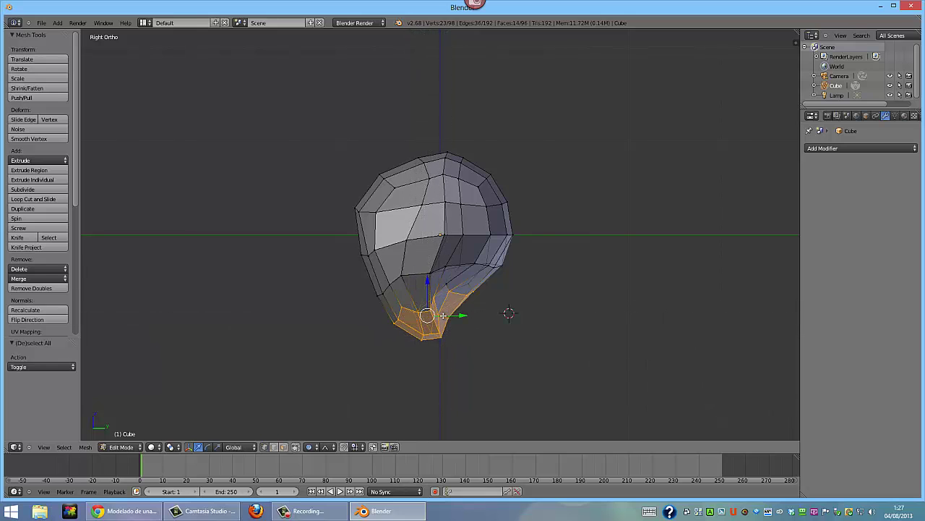
pyautogui.moveTo(447, 316); pyautogui.dragTo(402, 322)
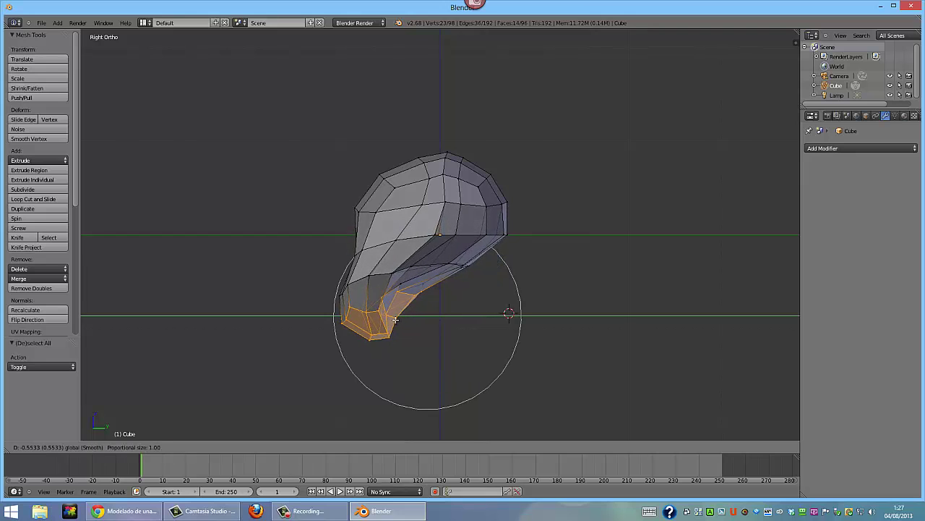
pyautogui.moveTo(401, 322); pyautogui.dragTo(406, 333)
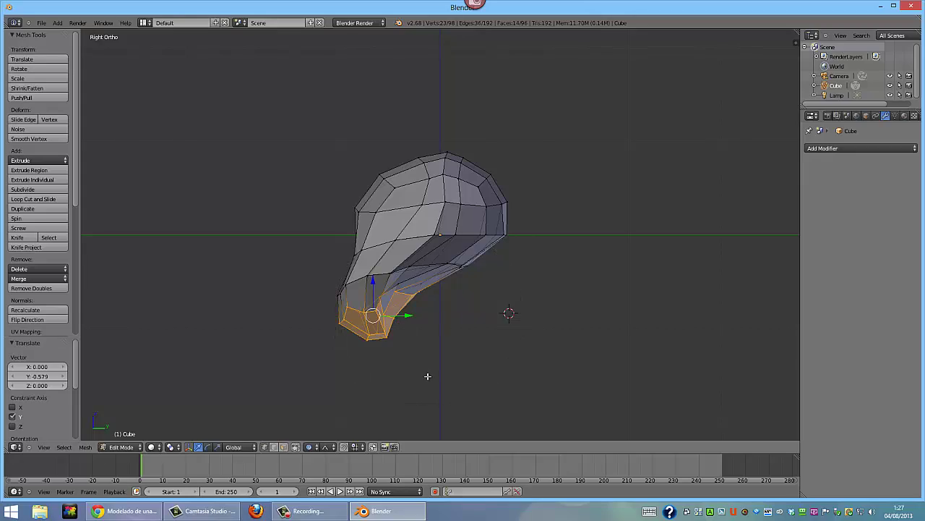
pyautogui.moveTo(428, 376)
pyautogui.mouseDown(button='middle')
pyautogui.moveTo(563, 373)
pyautogui.moveTo(433, 373)
pyautogui.moveTo(425, 390)
pyautogui.moveTo(426, 379)
pyautogui.mouseUp(button='middle')
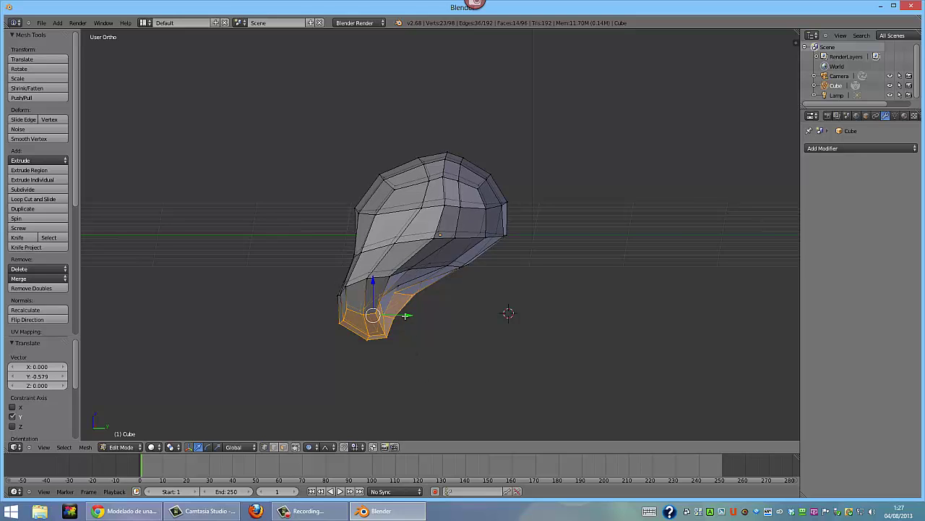
# Raise the jaw faces along Z and deselect them
pyautogui.press('g')
pyautogui.press('z')
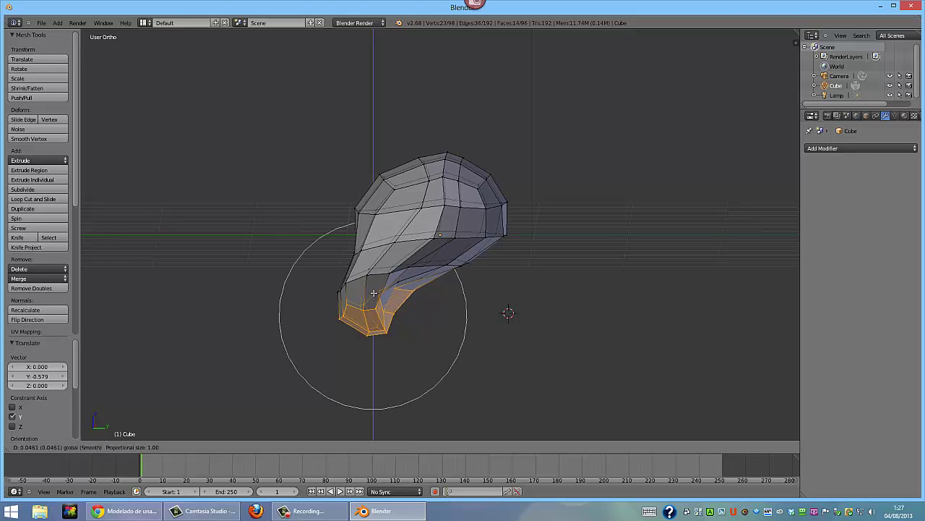
pyautogui.click(374, 275)
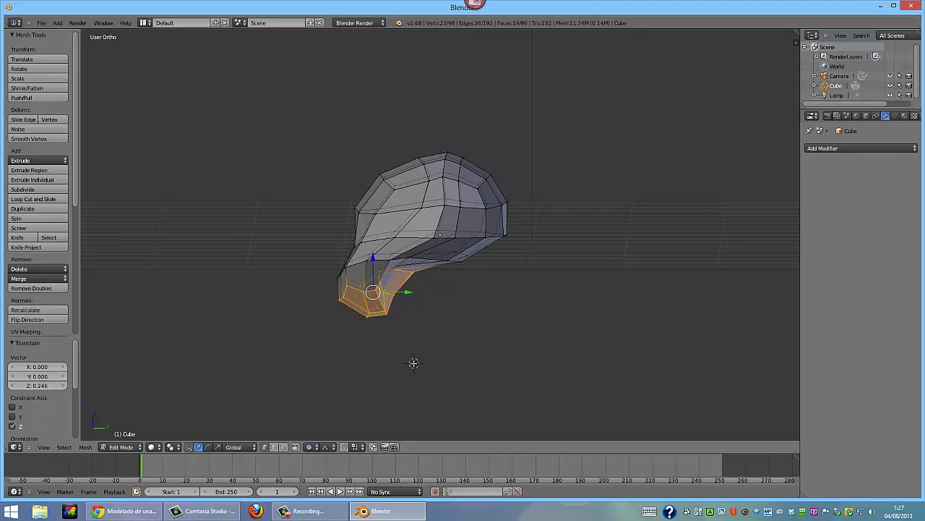
pyautogui.press('a')
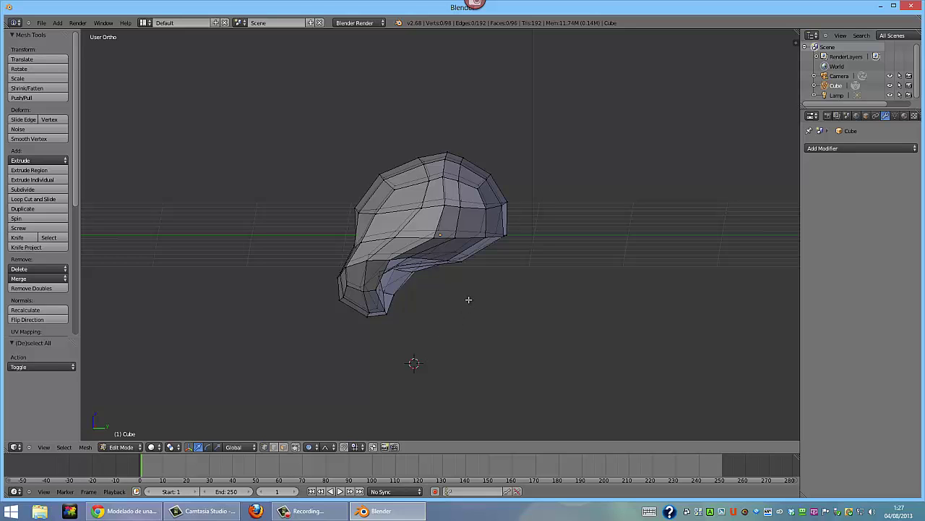
# Check the head from the side, top and front numpad views, then open the Snap Element dropdown
pyautogui.press('KP_1')
pyautogui.press('KP_7')
pyautogui.press('KP_3')
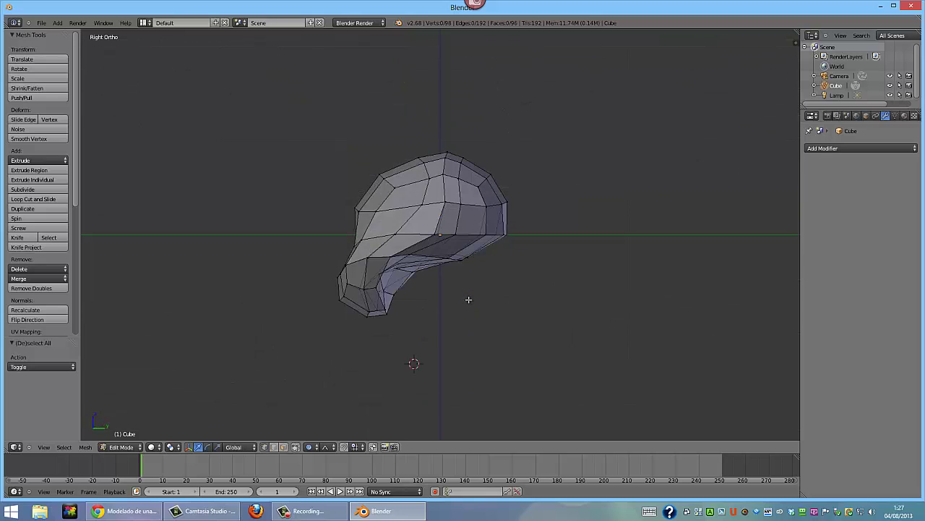
pyautogui.press('KP_4')
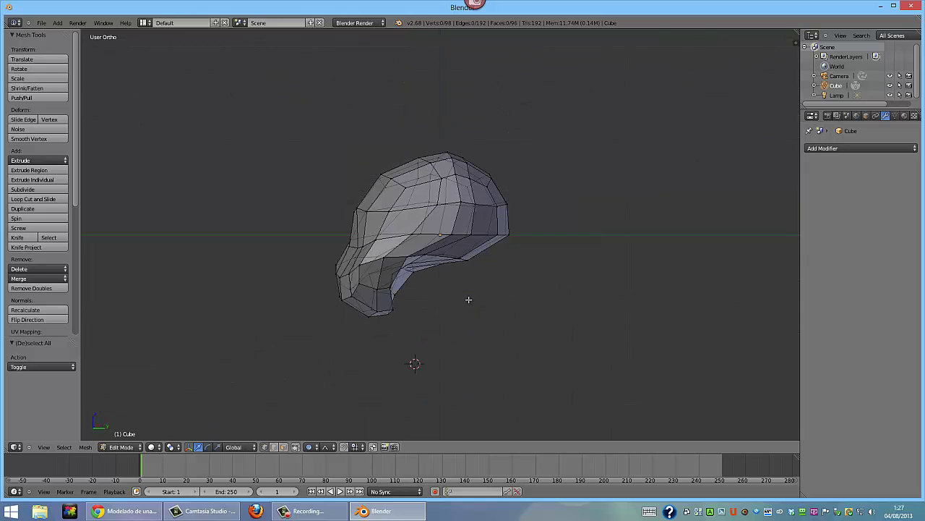
pyautogui.press('KP_4')
pyautogui.press('KP_4')
pyautogui.press('KP_8')
pyautogui.press('KP_5')
pyautogui.press('KP_7')
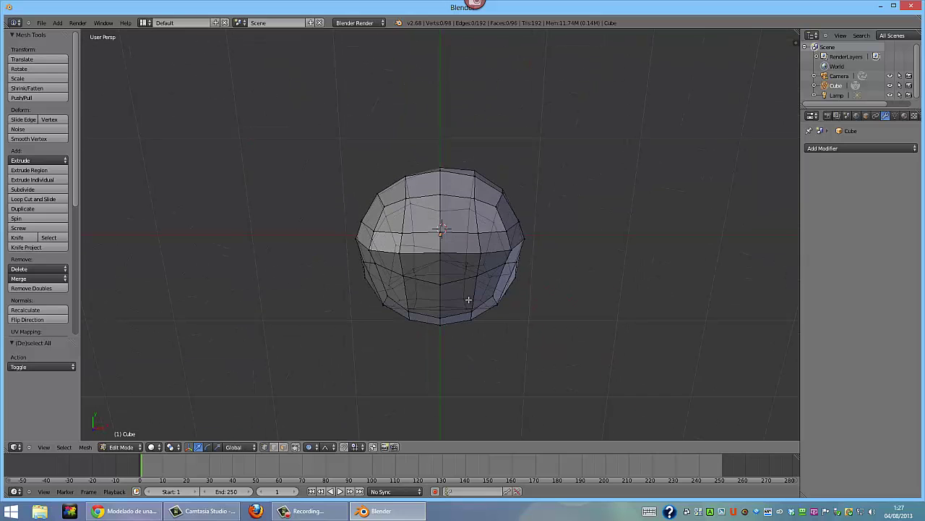
pyautogui.press('KP_4')
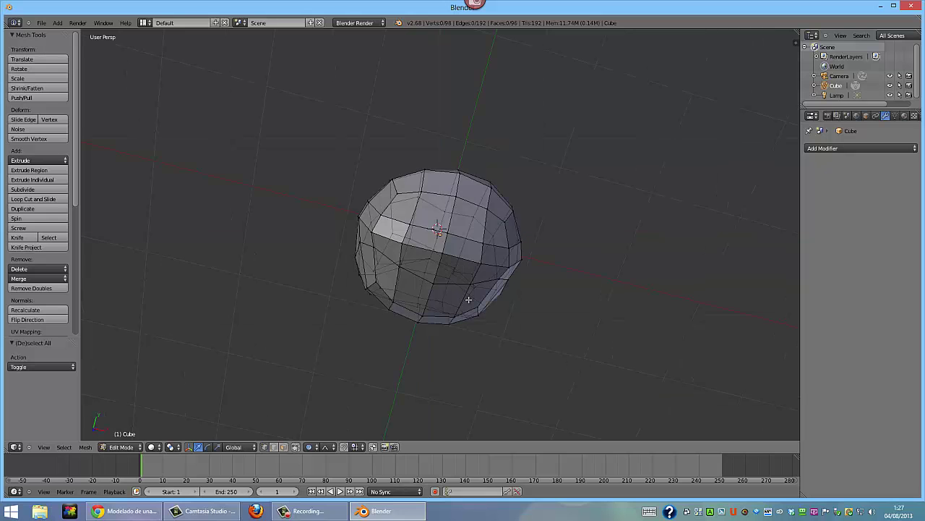
pyautogui.press('KP_1')
pyautogui.press('KP_3')
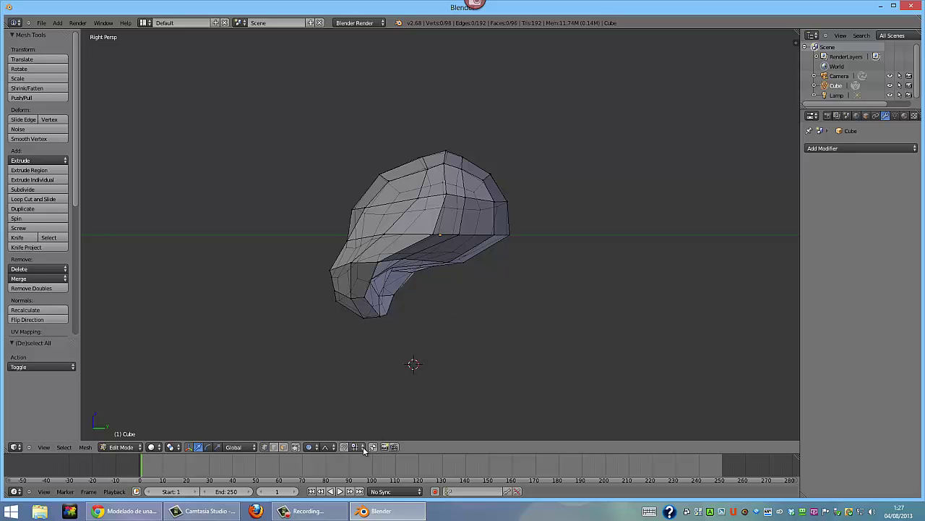
pyautogui.click(362, 448)
# Box-select vertices under the back of the head and nudge them slightly along Z
pyautogui.press('b')
pyautogui.moveTo(435, 285); pyautogui.dragTo(484, 250)
pyautogui.press('b')
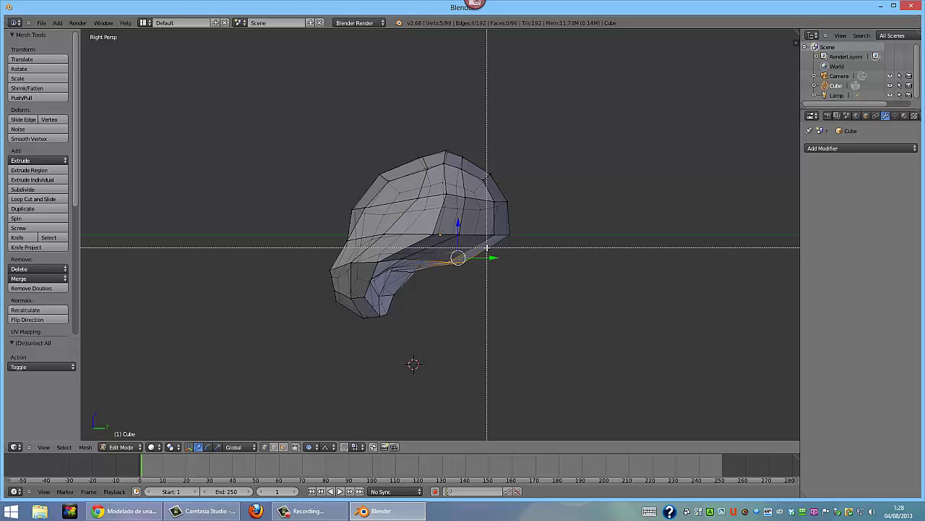
pyautogui.rightClick(458, 258)
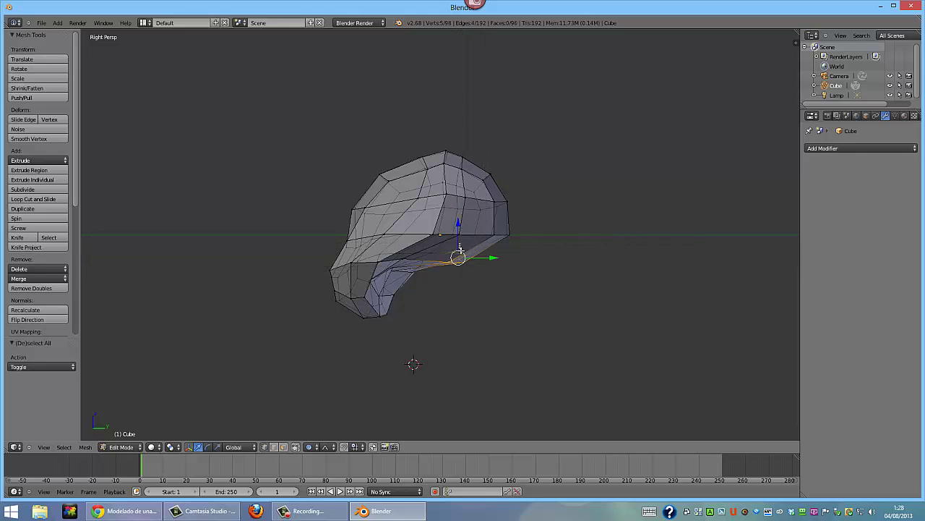
pyautogui.press('g')
pyautogui.press('z')
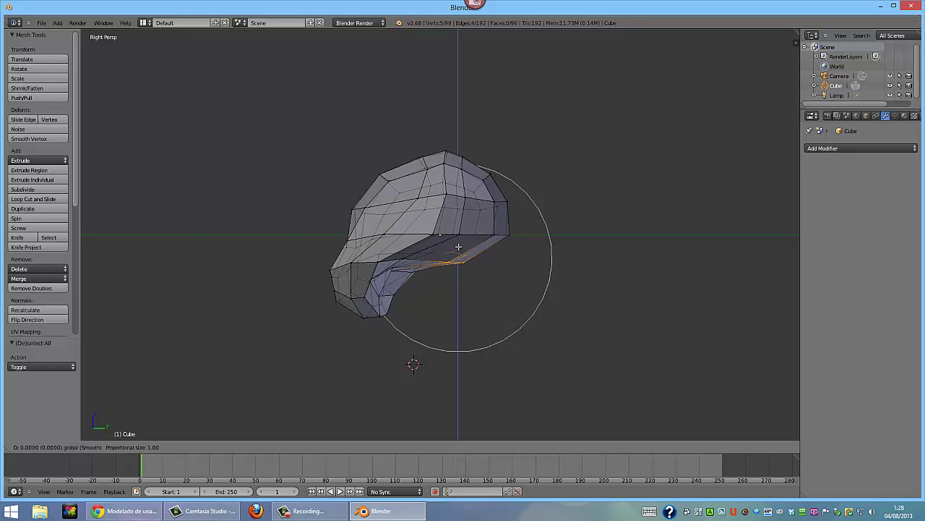
pyautogui.click(458, 247)
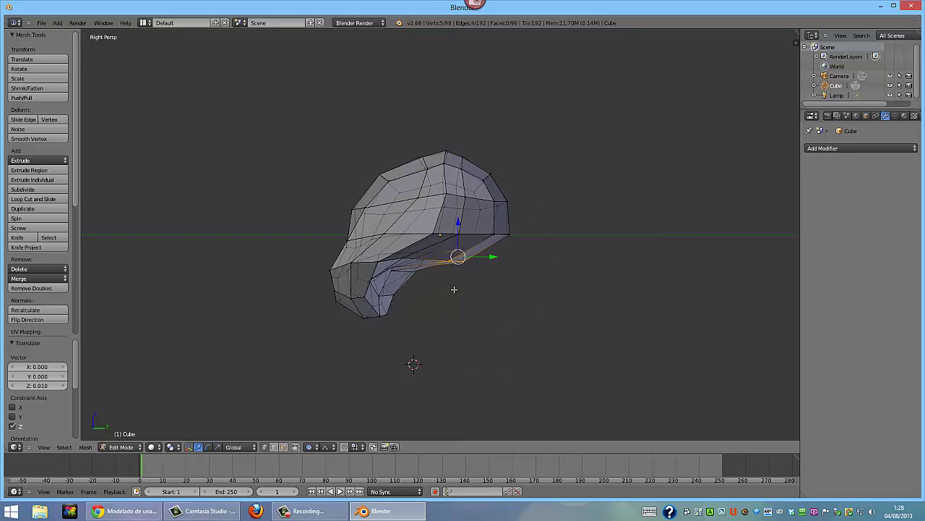
pyautogui.press('a')
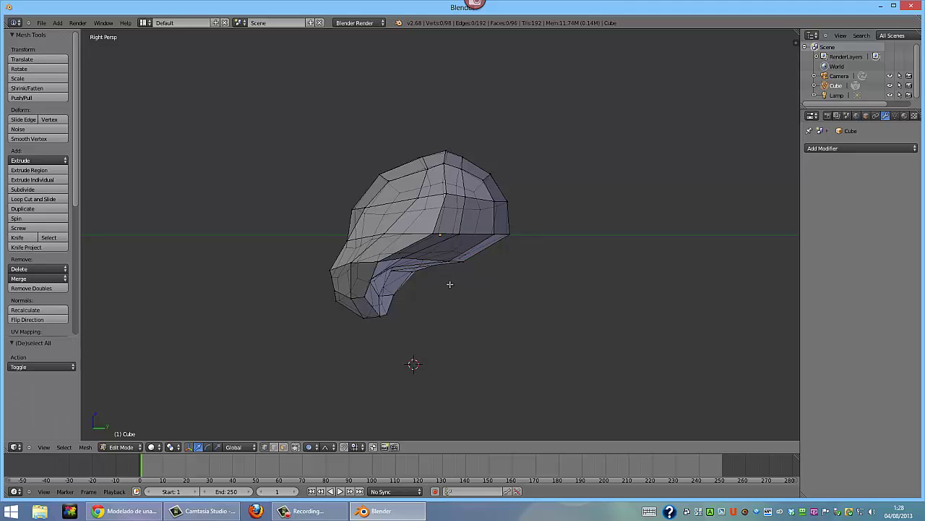
# Lower two underside edges about -0.271 along Z with proportional editing, then deselect and view from the front
pyautogui.press('b')
pyautogui.moveTo(450, 284); pyautogui.dragTo(469, 253)
pyautogui.press('b')
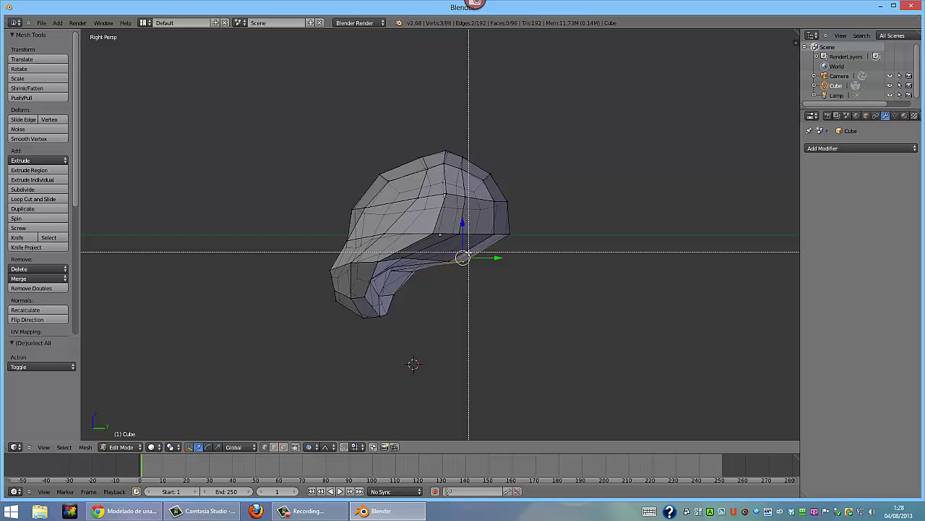
pyautogui.press('Escape')
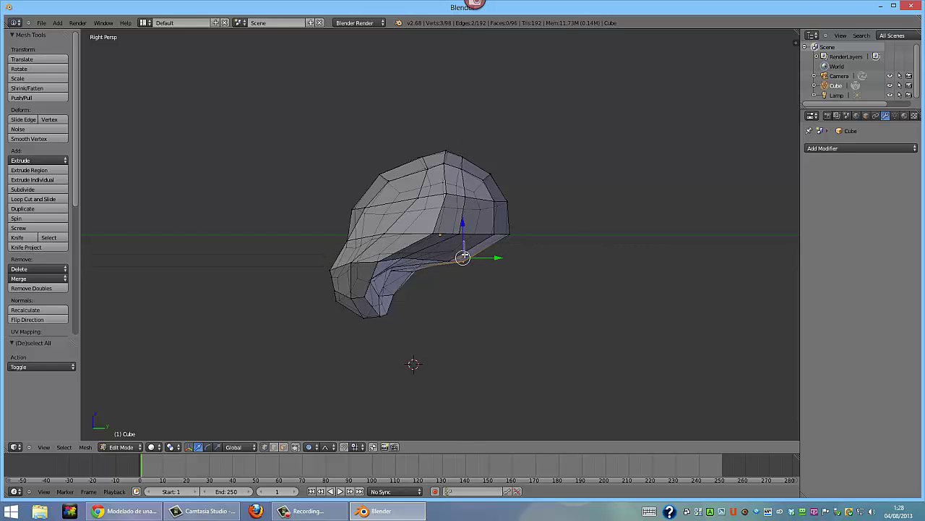
pyautogui.press('g')
pyautogui.press('z')
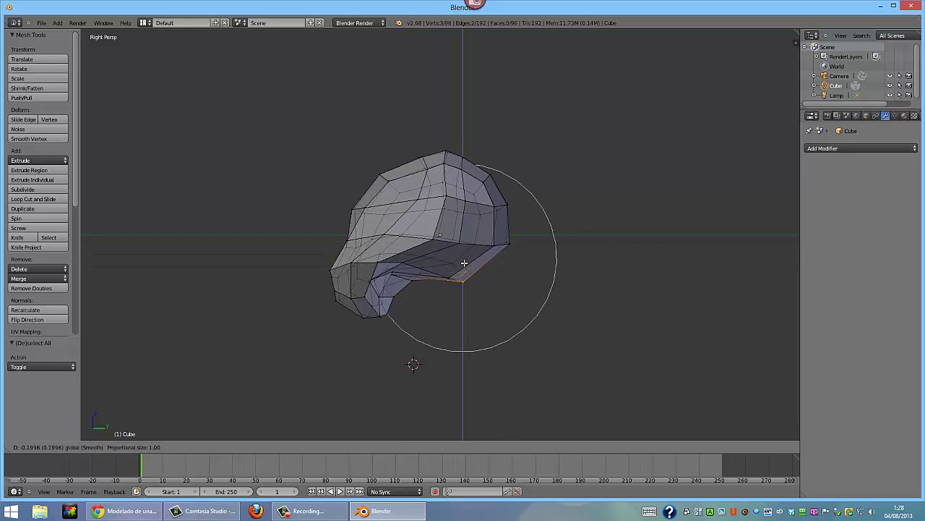
pyautogui.click(463, 272)
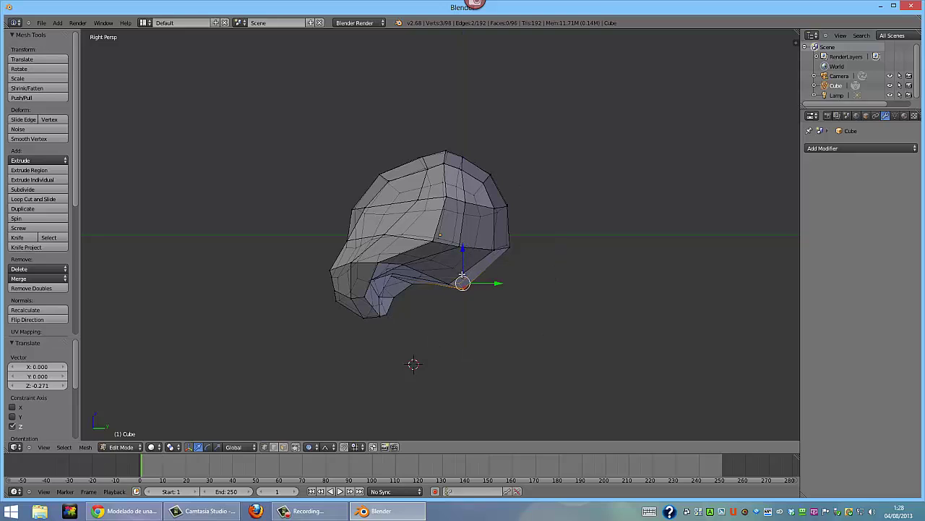
pyautogui.click(464, 310)
pyautogui.click(449, 300)
pyautogui.press('a')
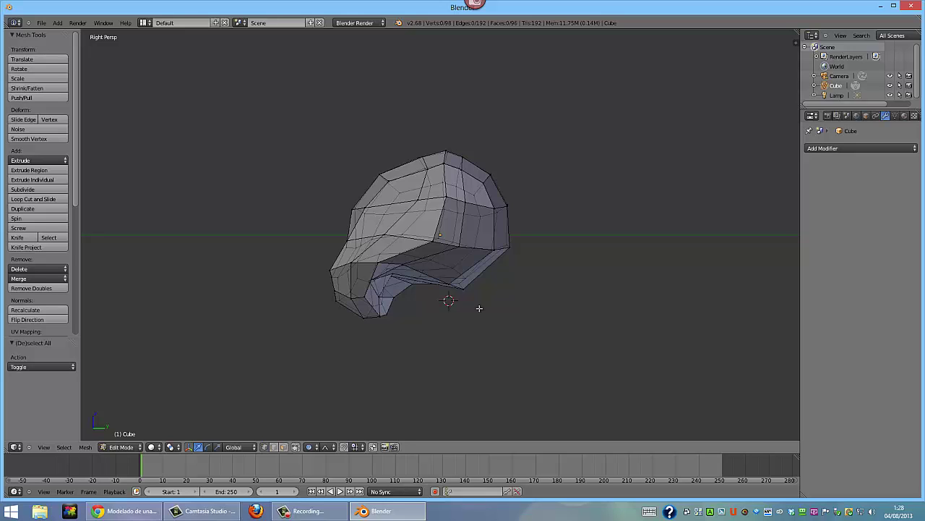
pyautogui.press('Left')
pyautogui.press('KP_1')
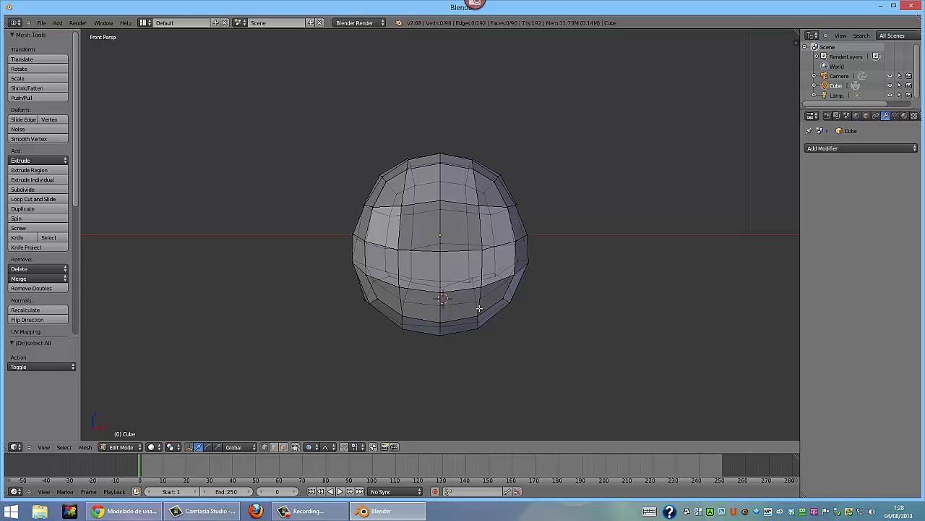
pyautogui.press('KP_3')
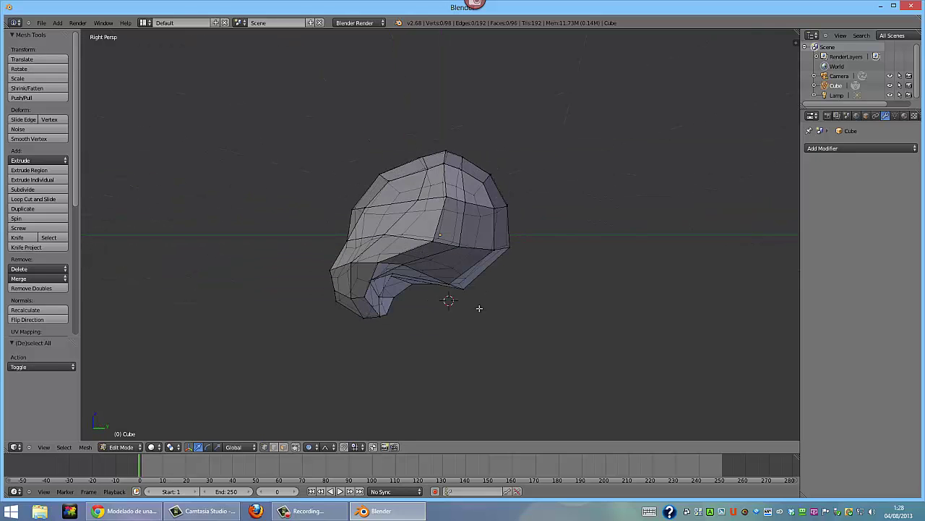
pyautogui.press('KP_4')
pyautogui.press('KP_5')
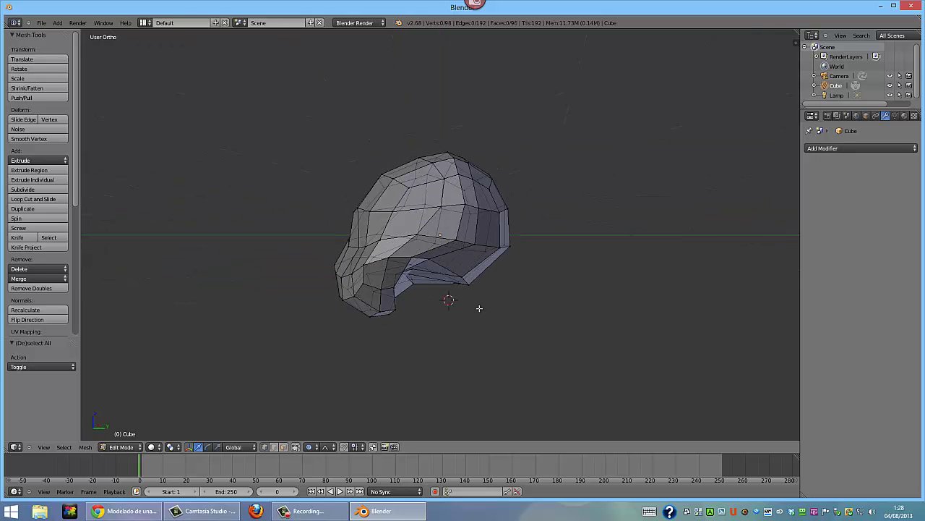
pyautogui.press('KP_4')
pyautogui.press('KP_7')
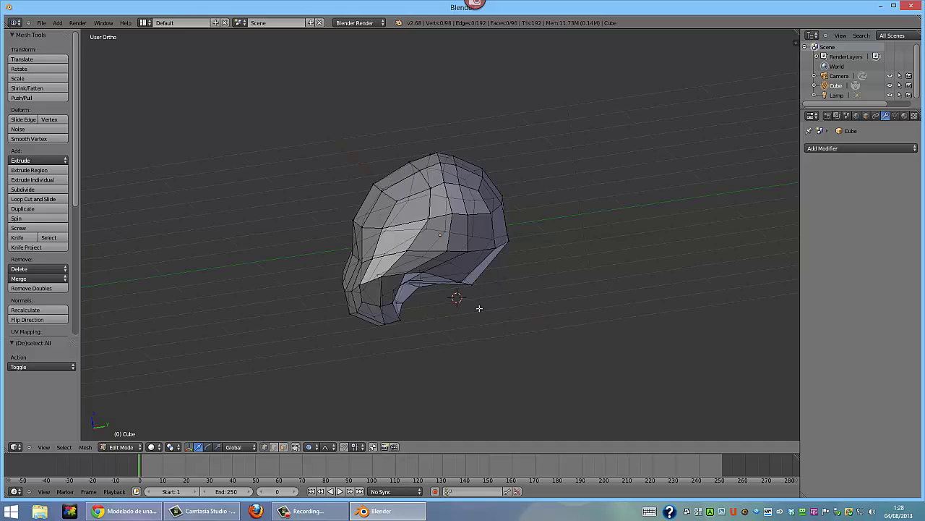
pyautogui.press('KP_8')
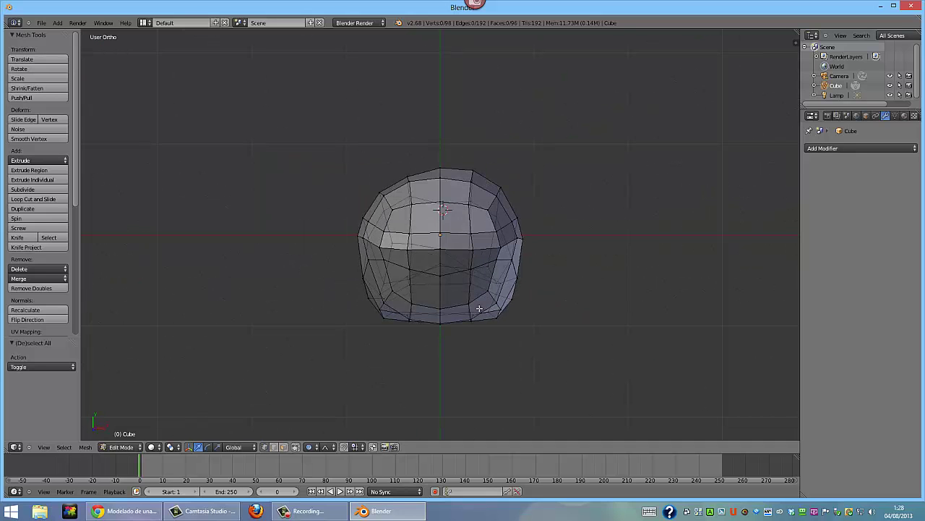
pyautogui.press('KP_3')
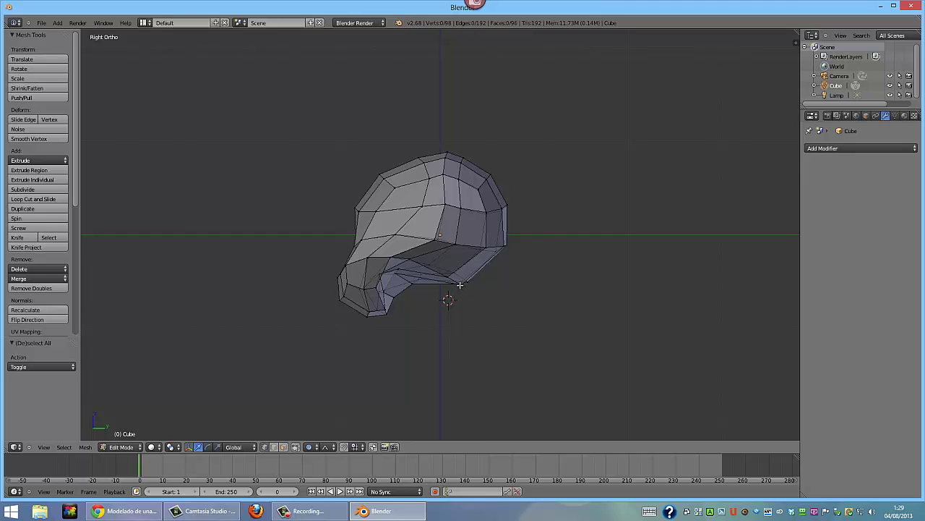
pyautogui.rightClick(459, 285)
pyautogui.click(459, 283)
pyautogui.press('g')
pyautogui.press('z')
pyautogui.click(460, 319)
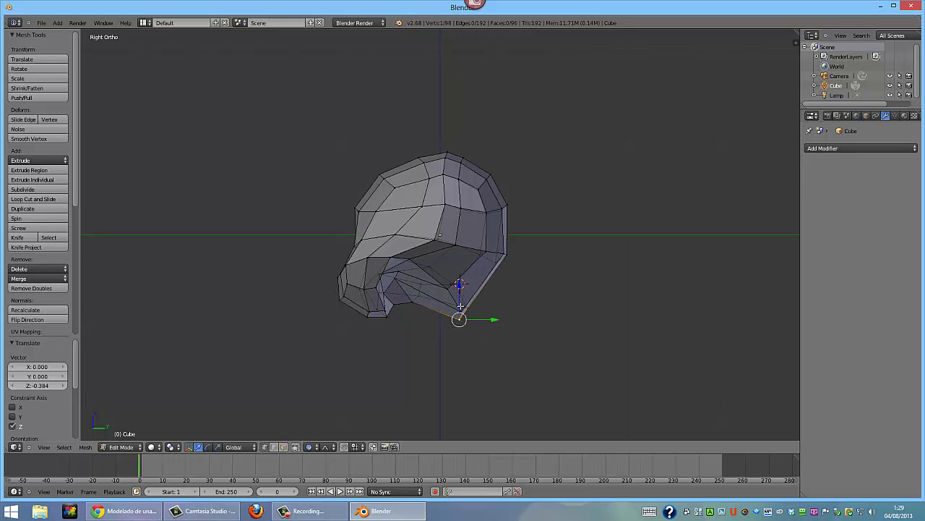
pyautogui.click(468, 354)
pyautogui.press('a')
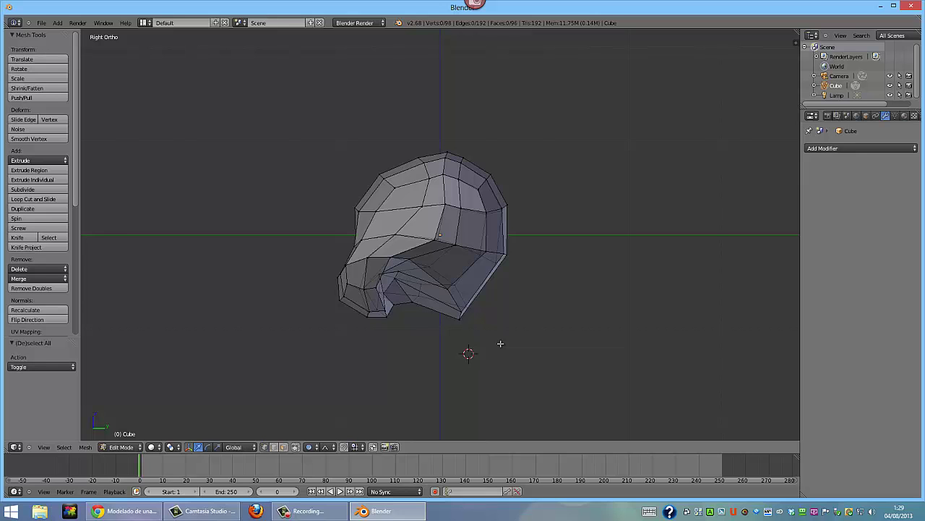
pyautogui.press('KP_8')
pyautogui.press('KP_8')
pyautogui.press('KP_1')
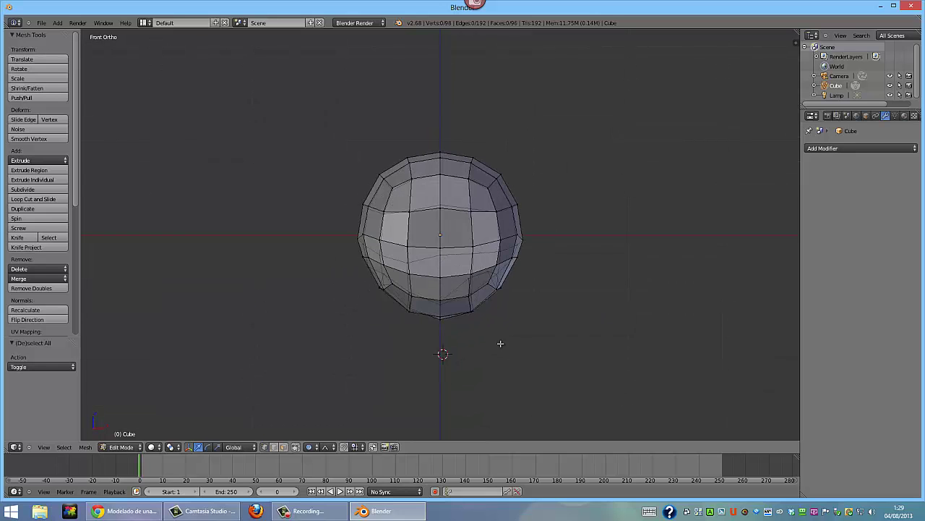
pyautogui.press('KP_3')
pyautogui.press('KP_8')
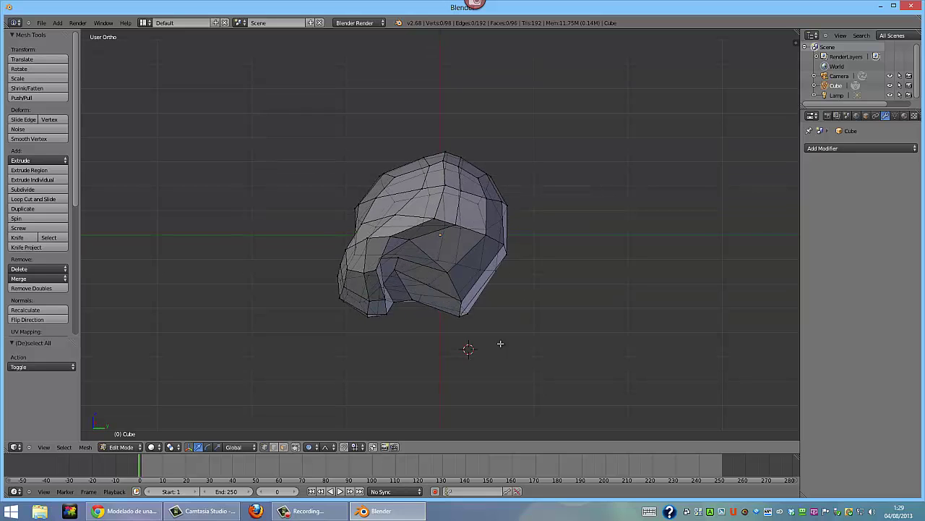
pyautogui.press('KP_8')
pyautogui.press('KP_5')
pyautogui.press('KP_2')
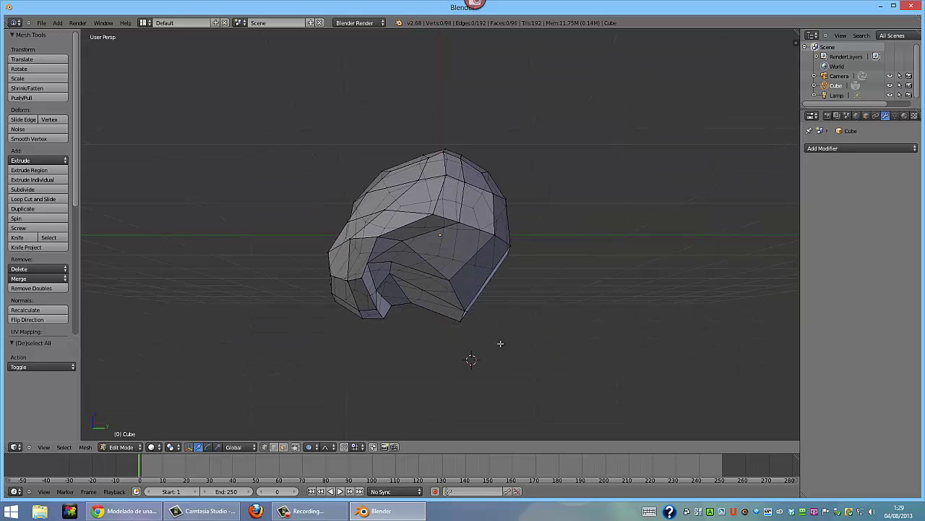
pyautogui.moveTo(500, 344); pyautogui.dragTo(500, 343, button='middle')
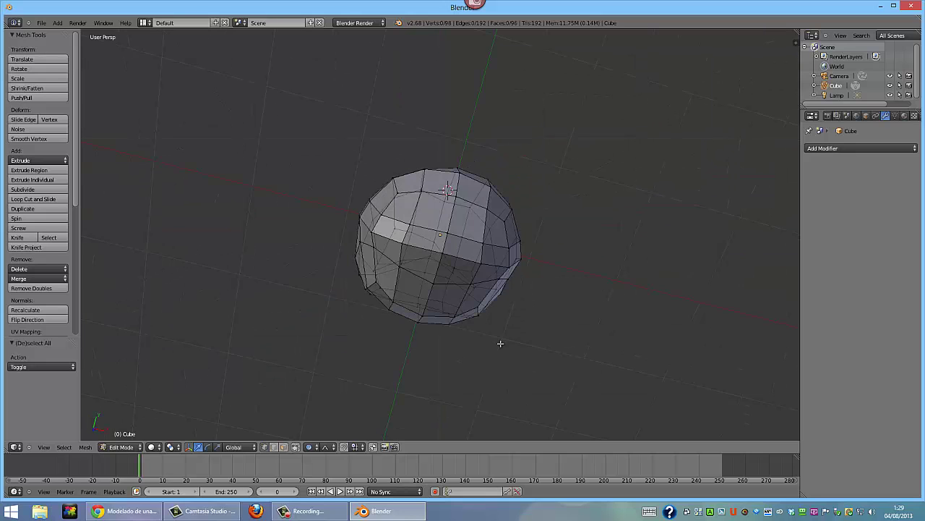
pyautogui.press('KP_3')
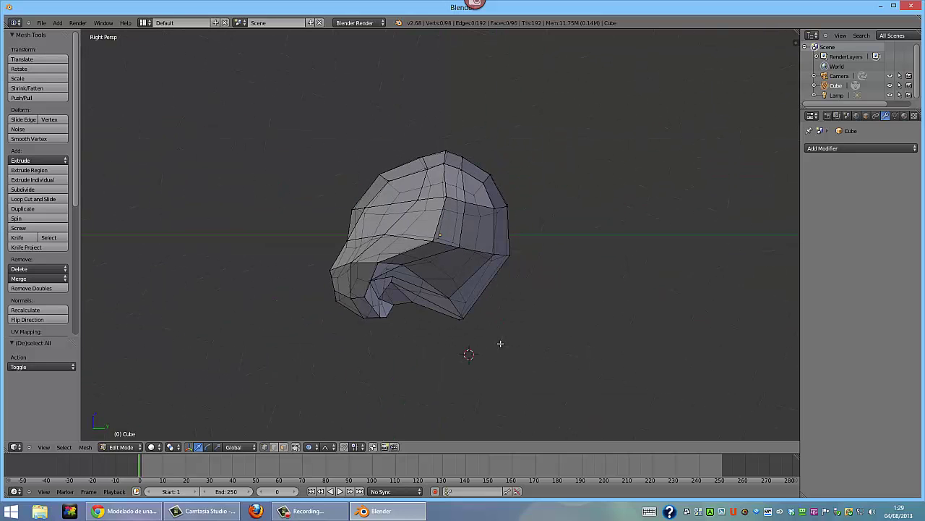
pyautogui.moveTo(501, 344); pyautogui.dragTo(501, 343, button='middle')
pyautogui.press('KP_1')
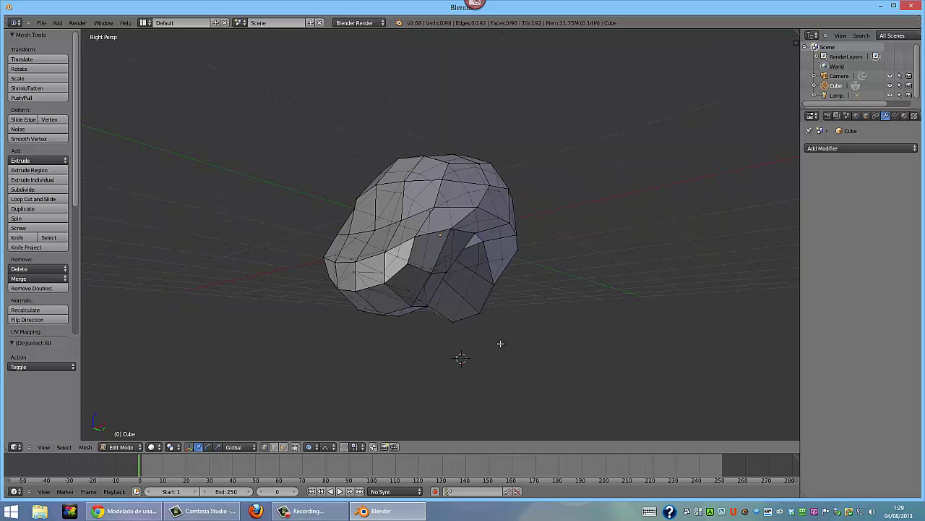
pyautogui.press('KP_3')
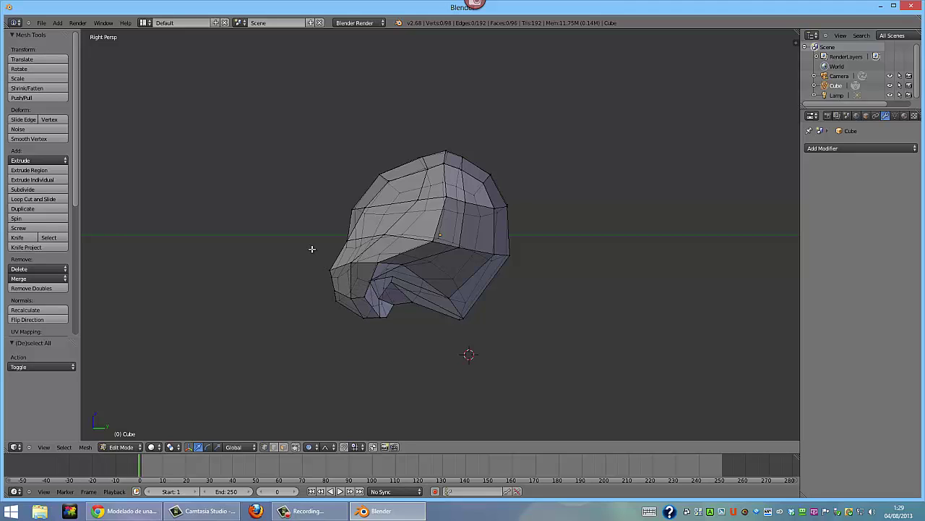
# Pull the snout's lower front vertices forward and up with soft falloff, then deselect
pyautogui.press('b')
pyautogui.moveTo(309, 244)
pyautogui.mouseDown()
pyautogui.moveTo(405, 302)
pyautogui.moveTo(409, 340)
pyautogui.mouseUp()
pyautogui.press('b')
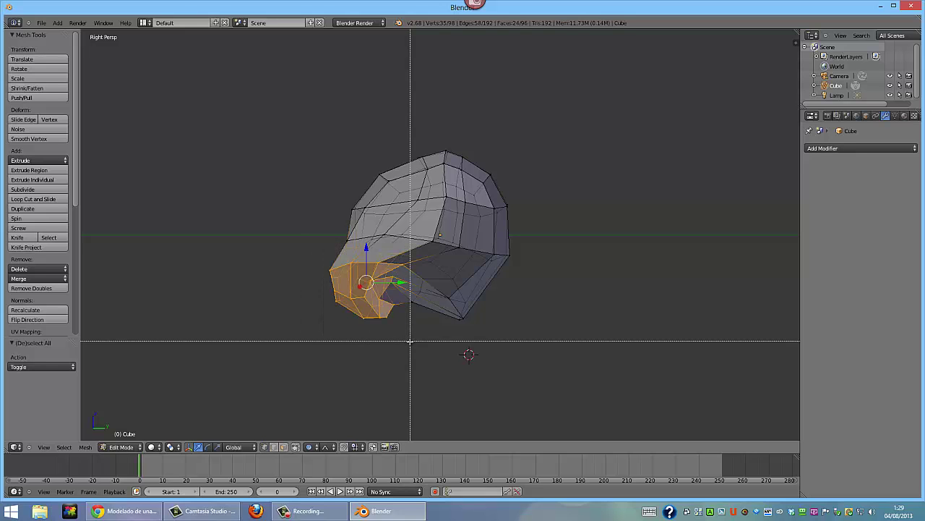
pyautogui.press('Escape')
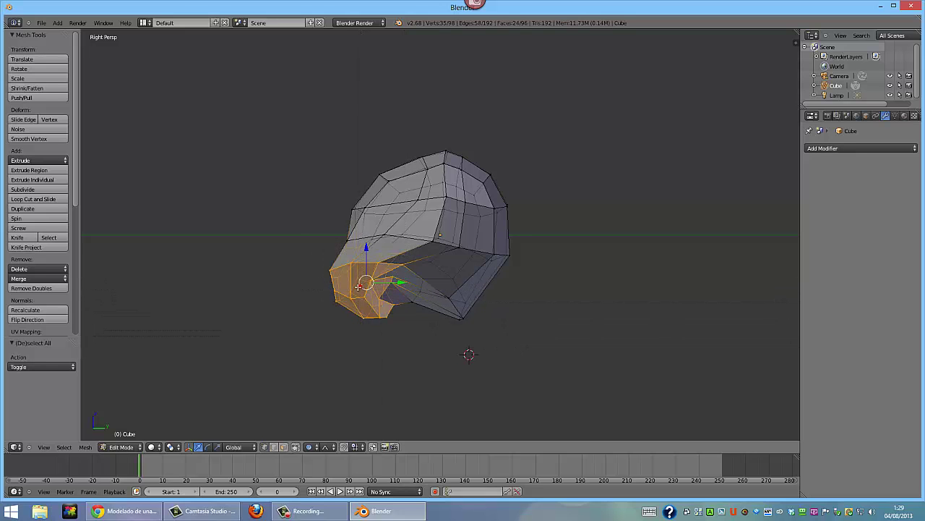
pyautogui.press('g')
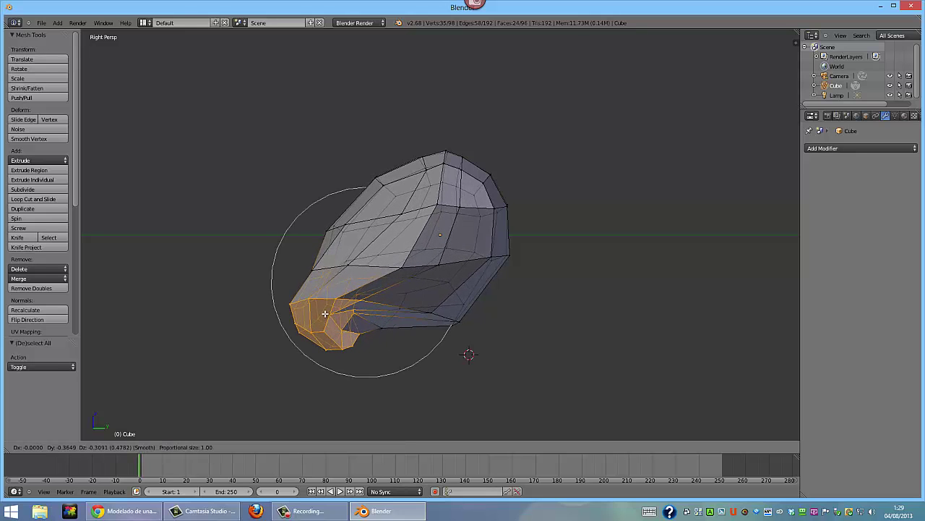
pyautogui.click(325, 313)
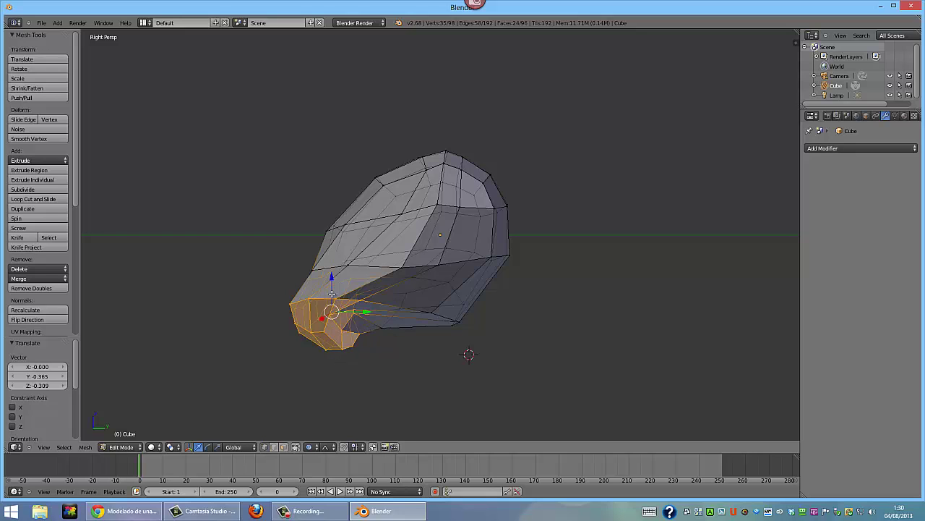
pyautogui.moveTo(331, 293); pyautogui.dragTo(331, 282)
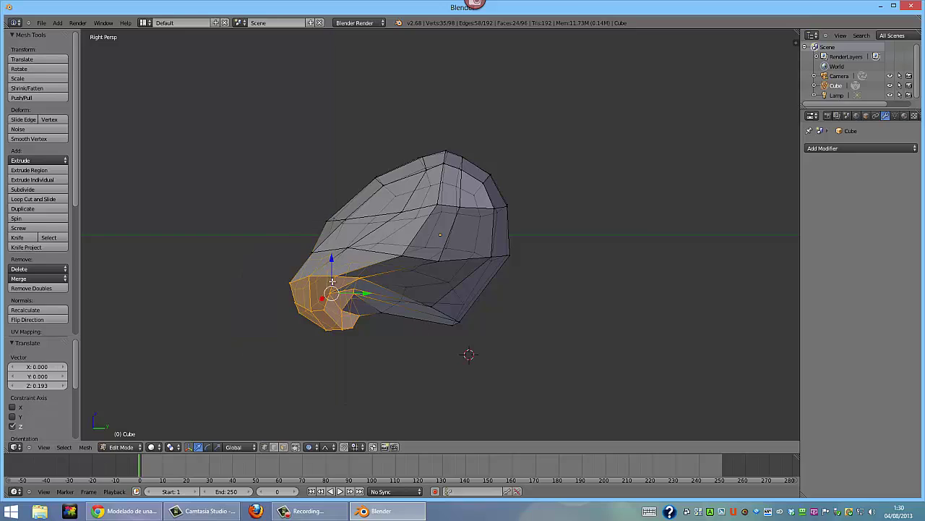
pyautogui.click(390, 347)
pyautogui.press('a')
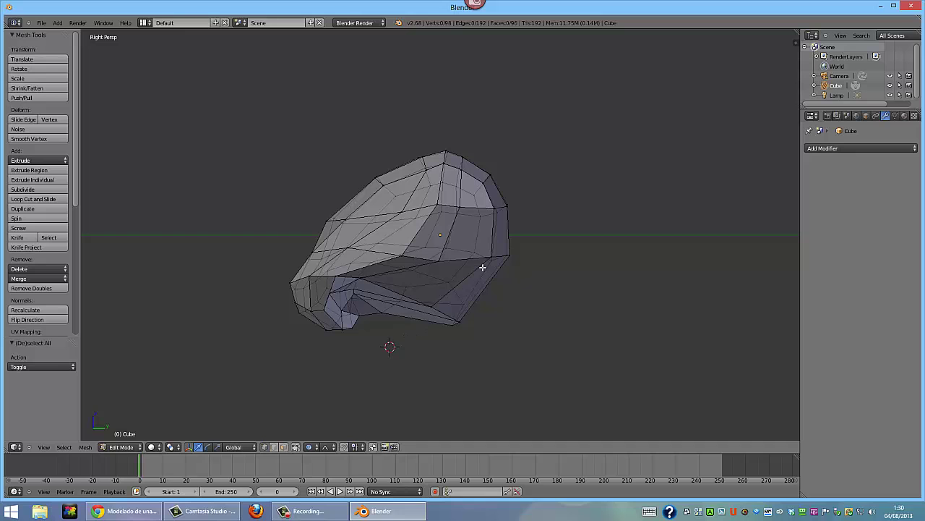
# Check the lengthened snout from both side views and return to the front view
pyautogui.press('ctrl+KP_3')
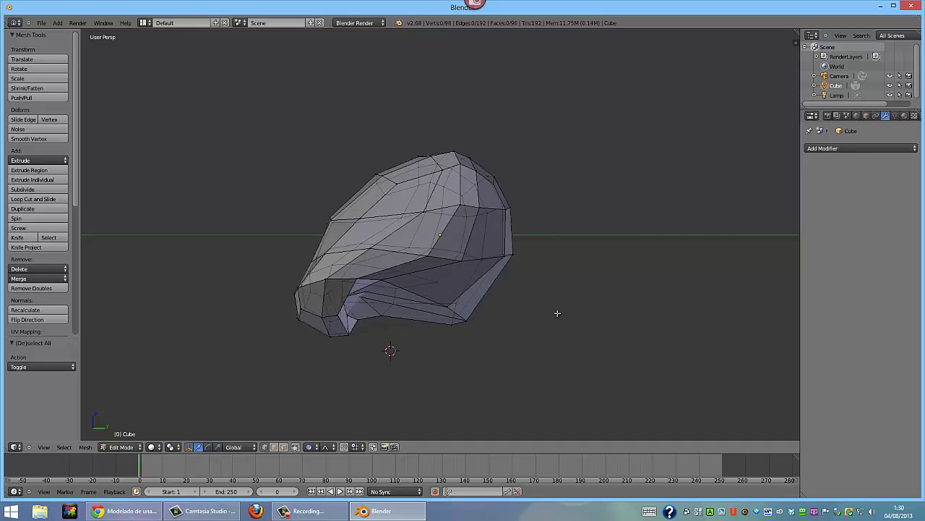
pyautogui.press('KP_1')
pyautogui.press('KP_3')
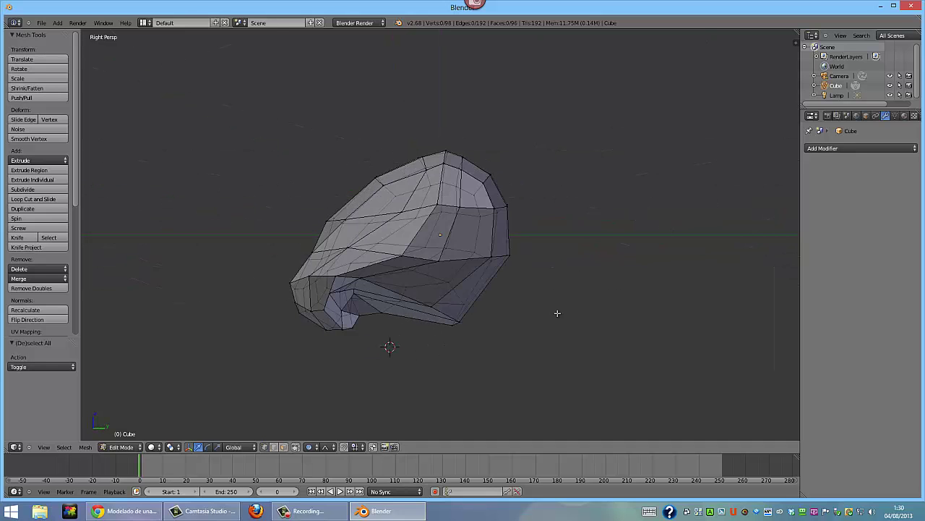
pyautogui.press('KP_1')
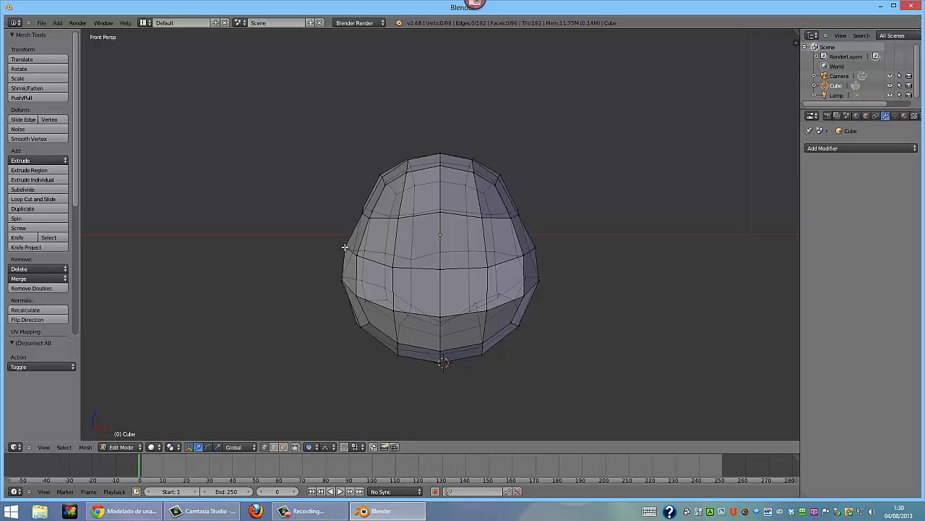
# Scale two vertices on each side of the head inward to 0.419 along X with proportional editing
pyautogui.rightClick(345, 247)
pyautogui.keyDown('shift'); pyautogui.rightClick(342, 278); pyautogui.keyUp('shift')
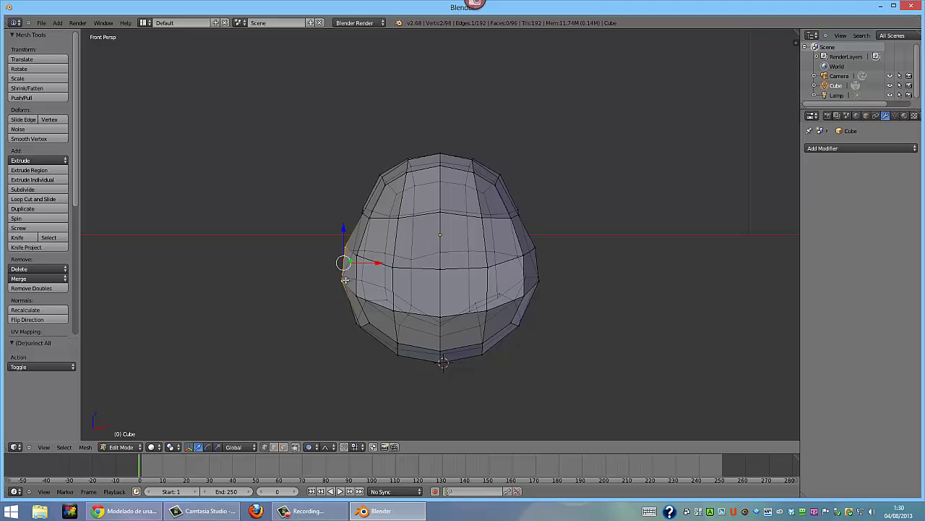
pyautogui.keyDown('shift'); pyautogui.rightClick(532, 248); pyautogui.keyUp('shift')
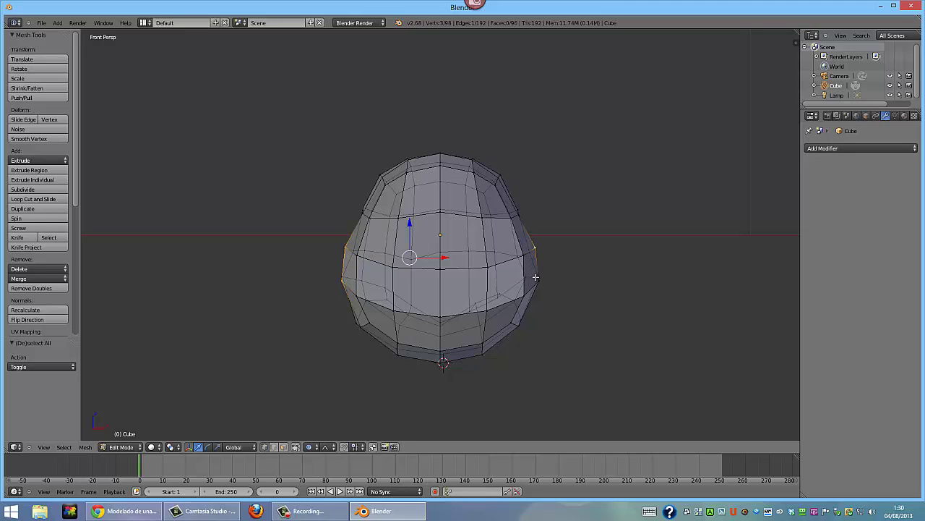
pyautogui.keyDown('shift'); pyautogui.rightClick(537, 278); pyautogui.keyUp('shift')
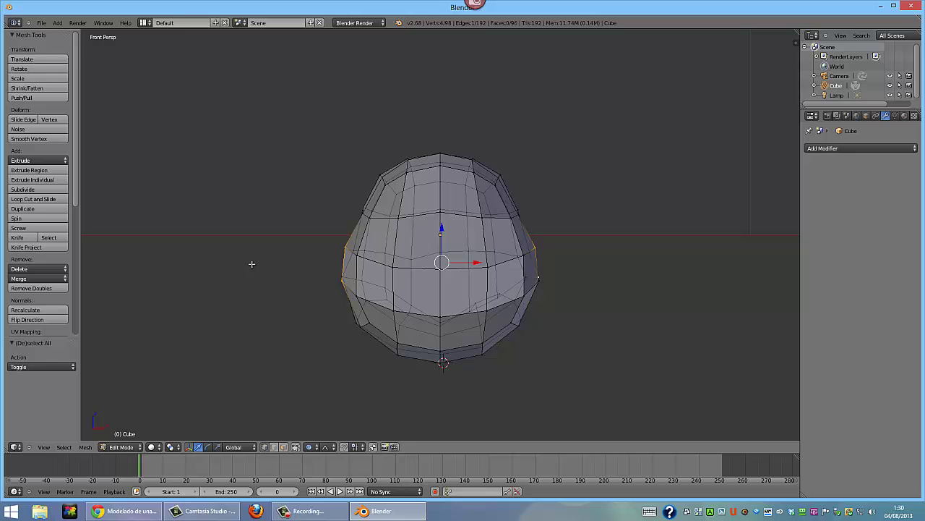
pyautogui.click(66, 78)
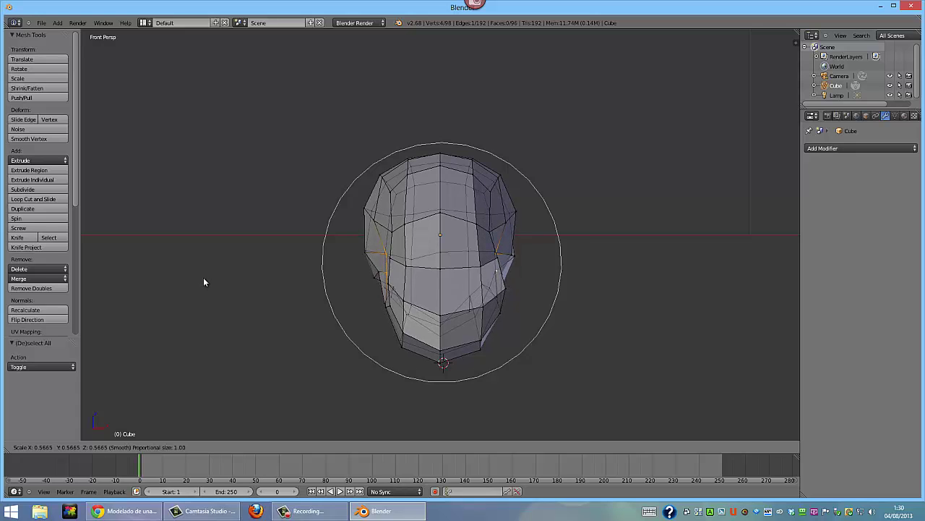
pyautogui.press('y')
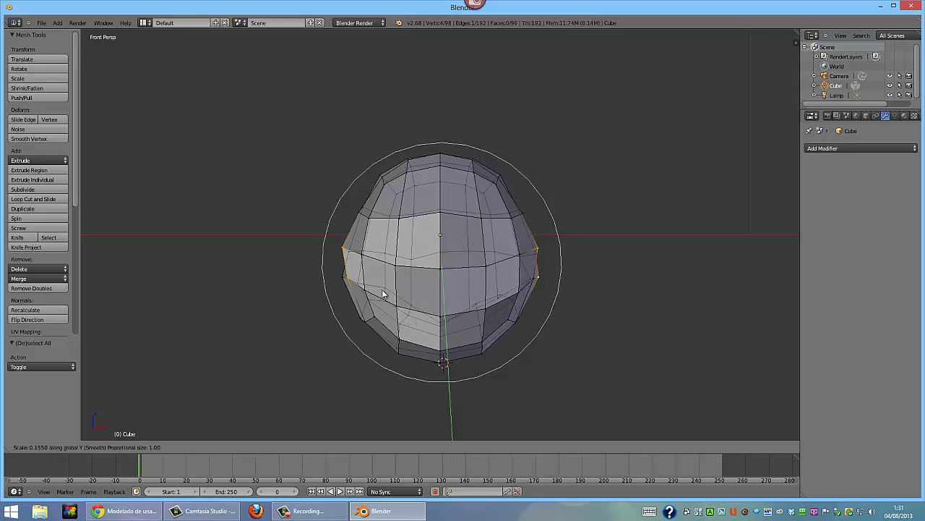
pyautogui.press('x')
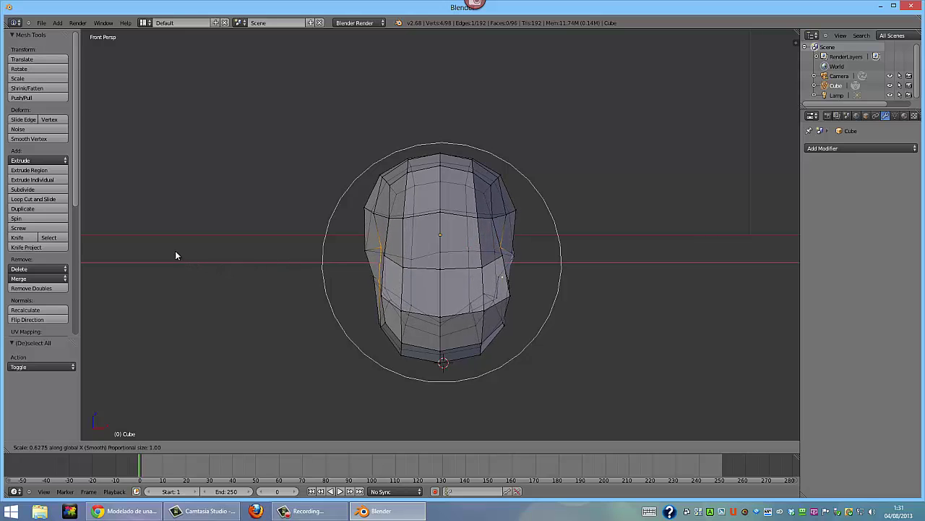
pyautogui.click(266, 282)
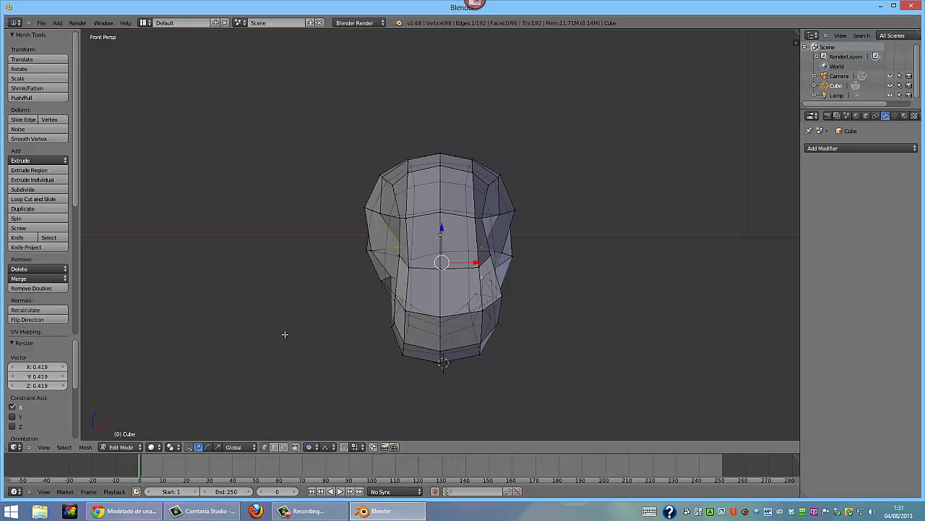
# Check the narrowed head from above and the side, ending in front view
pyautogui.press('KP_8')
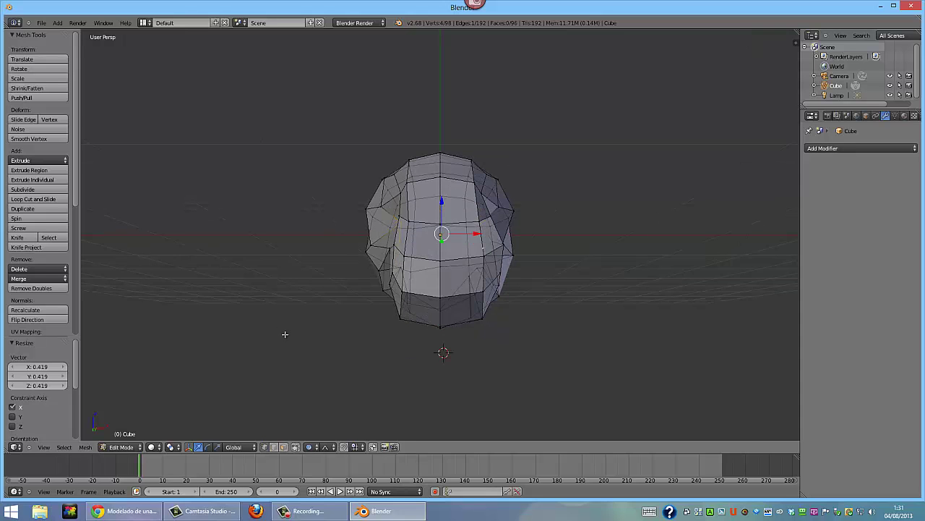
pyautogui.press('KP_3')
pyautogui.press('KP_1')
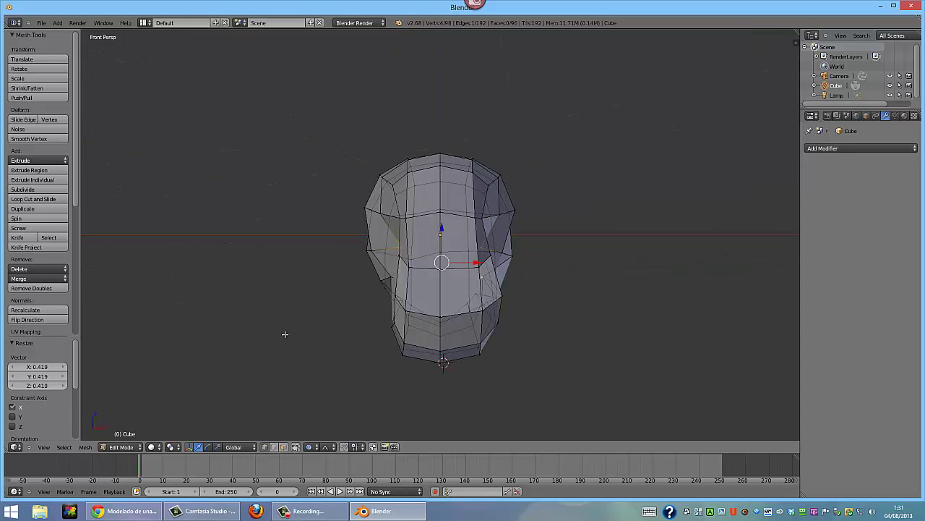
pyautogui.press('KP_3')
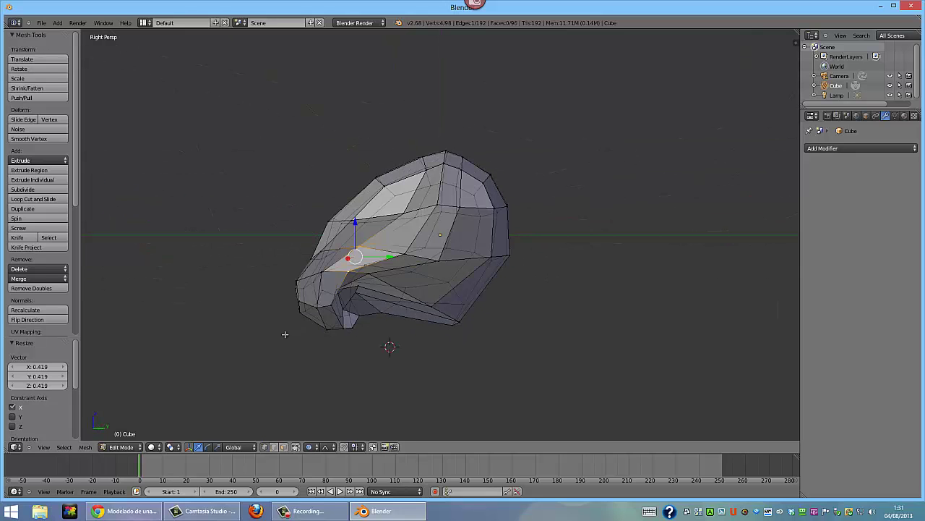
pyautogui.press('KP_1')
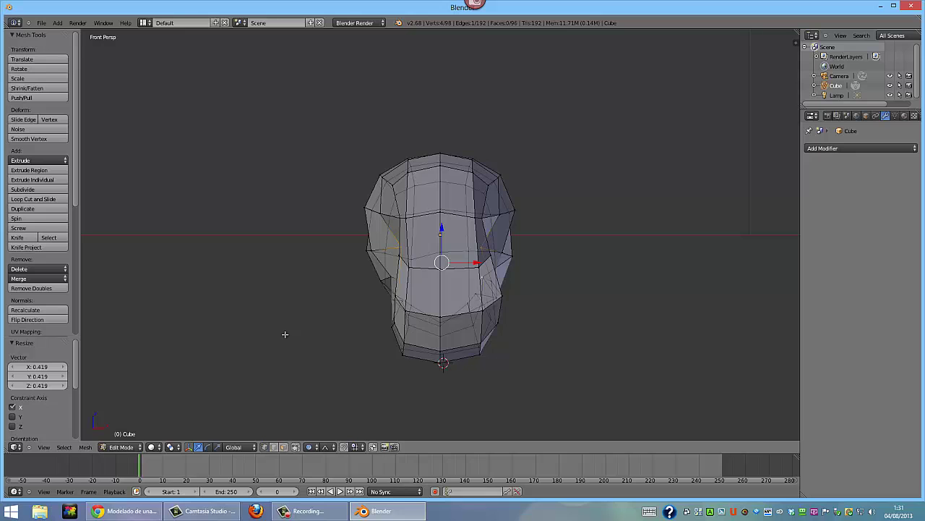
pyautogui.press('KP_4')
pyautogui.press('KP_4')
pyautogui.press('KP_4')
pyautogui.press('KP_6')
pyautogui.press('KP_6')
pyautogui.press('KP_6')
pyautogui.press('KP_5')
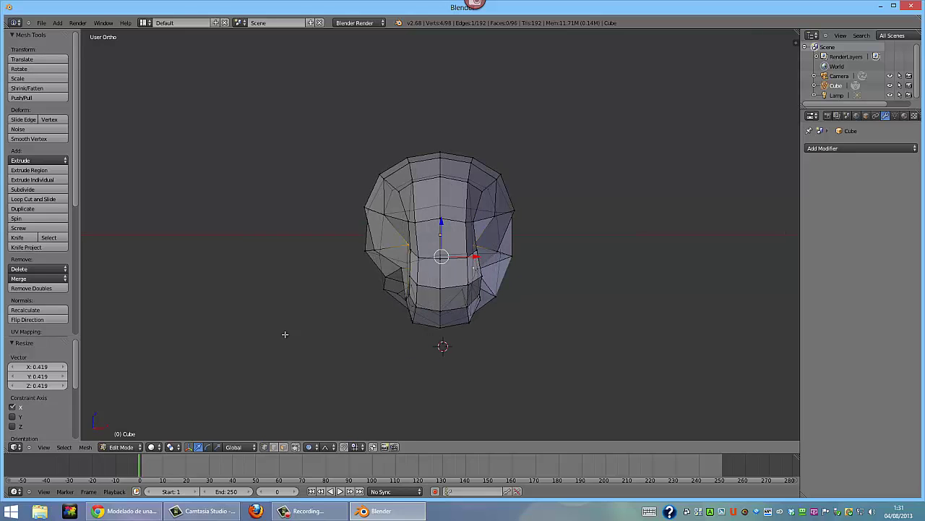
pyautogui.press('KP_8')
pyautogui.press('KP_8')
pyautogui.press('KP_8')
pyautogui.press('KP_8')
pyautogui.press('KP_8')
pyautogui.press('KP_8')
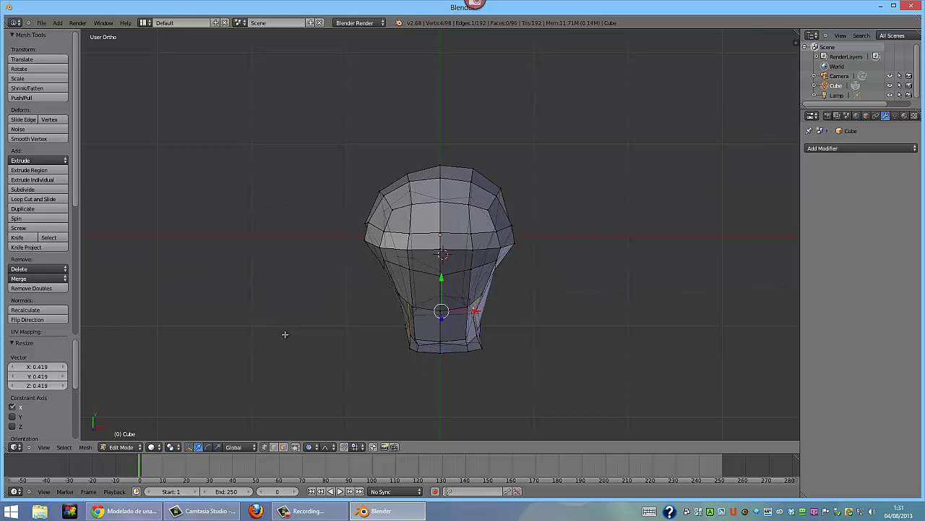
pyautogui.press('KP_5')
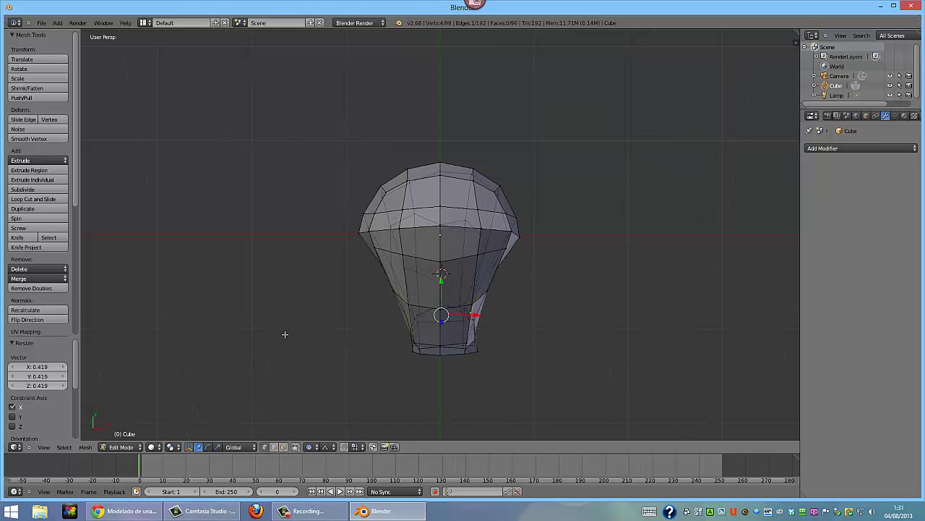
pyautogui.press('KP_0')
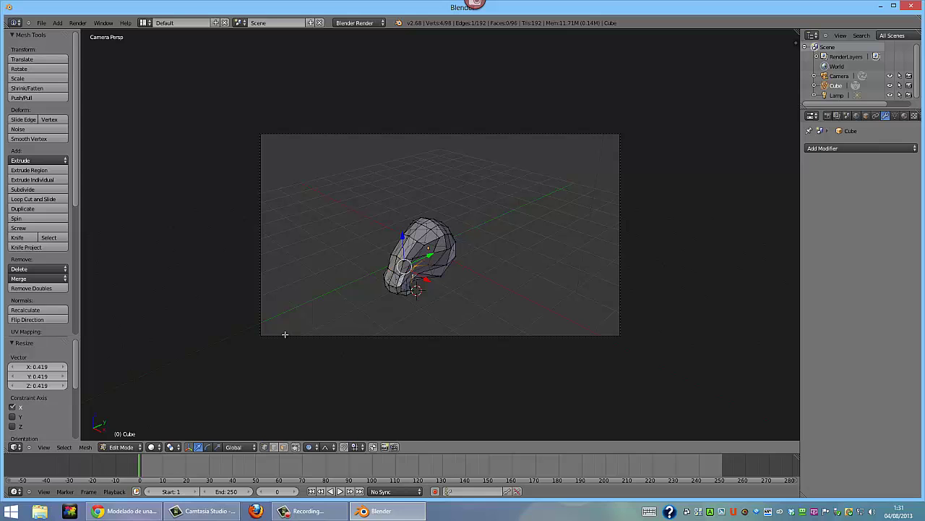
pyautogui.press('a')
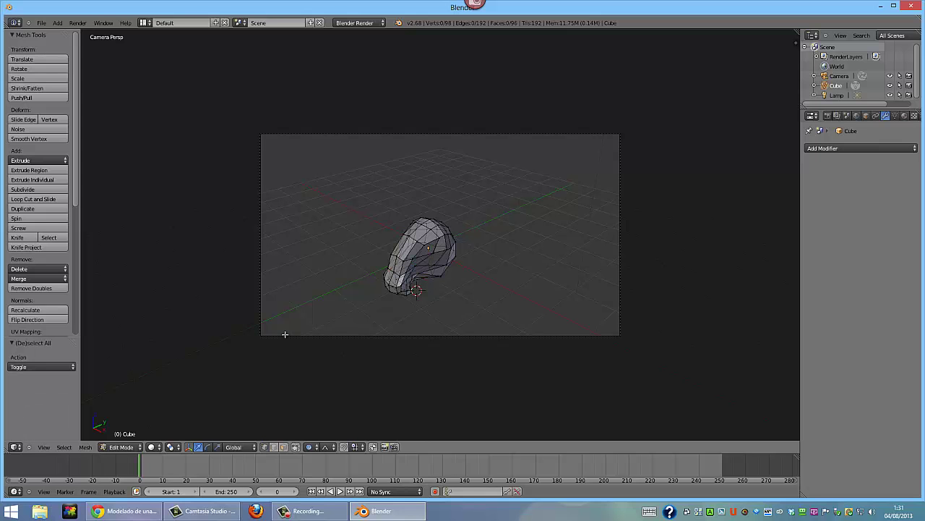
pyautogui.moveTo(359, 306)
pyautogui.mouseDown(button='middle')
pyautogui.moveTo(415, 316)
pyautogui.moveTo(389, 351)
pyautogui.moveTo(352, 310)
pyautogui.moveTo(365, 290)
pyautogui.mouseUp(button='middle')
pyautogui.scroll(3, 376, 311)
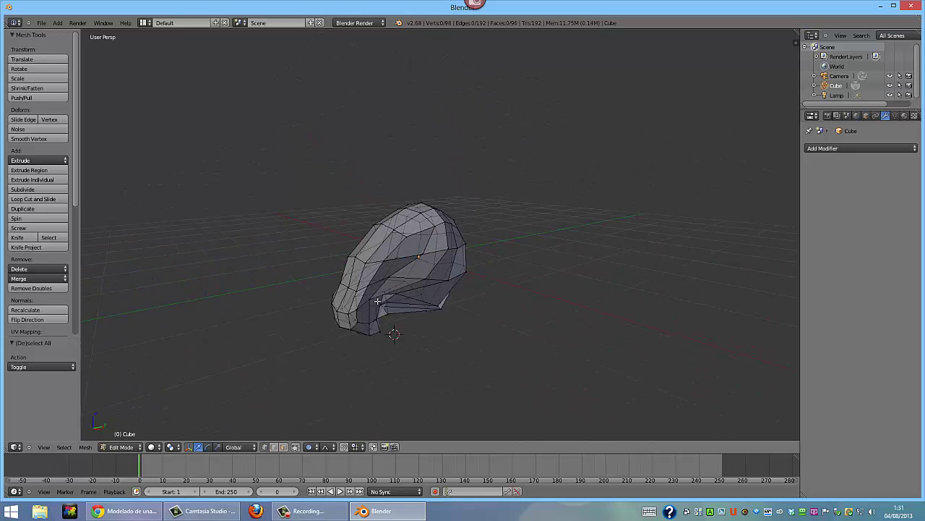
pyautogui.scroll(4, 378, 295)
pyautogui.scroll(-2, 373, 306)
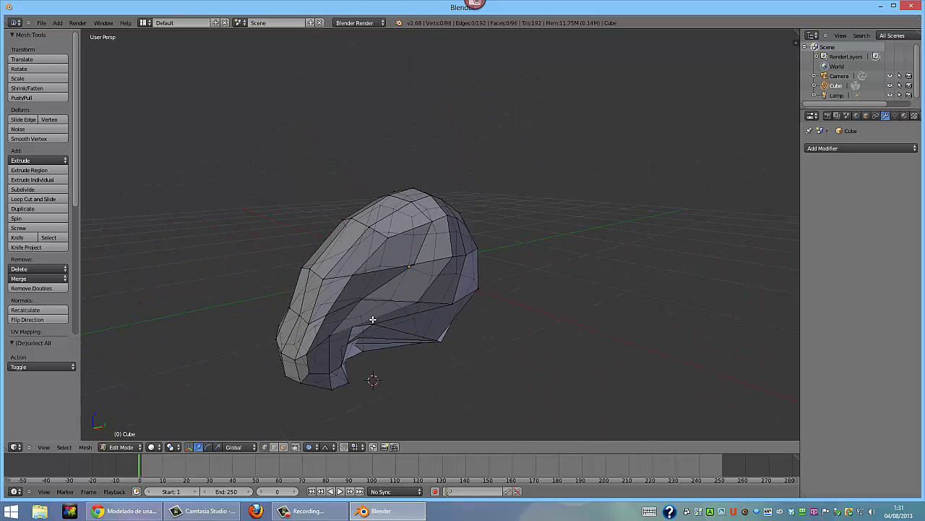
pyautogui.moveTo(374, 323)
pyautogui.mouseDown(button='middle')
pyautogui.moveTo(387, 318)
pyautogui.moveTo(380, 326)
pyautogui.mouseUp(button='middle')
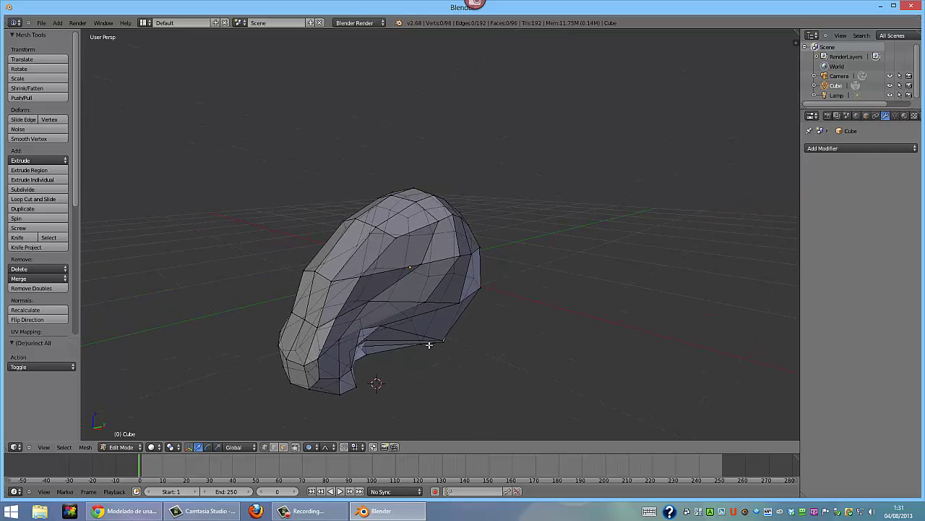
pyautogui.moveTo(388, 279)
pyautogui.mouseDown(button='middle')
pyautogui.moveTo(386, 268)
pyautogui.moveTo(385, 284)
pyautogui.mouseUp(button='middle')
pyautogui.scroll(-3, 384, 285)
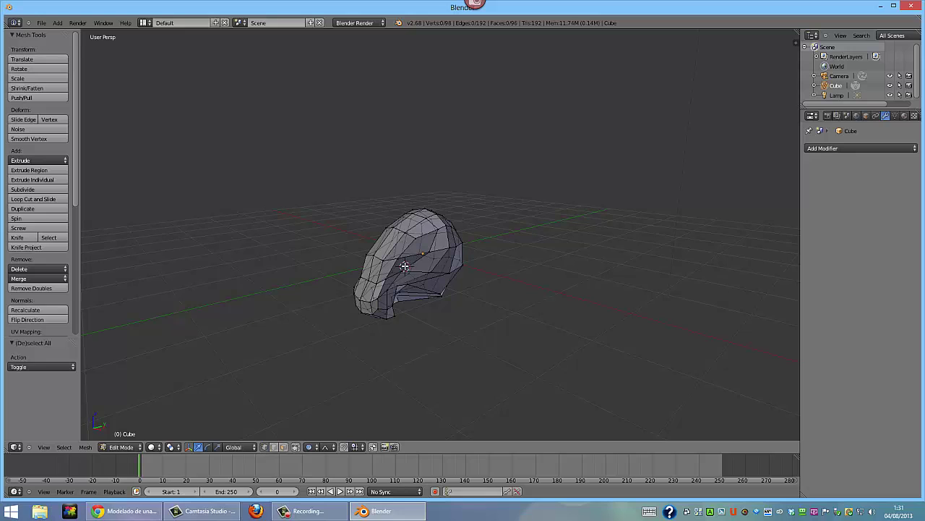
# Move part of the head with soft falloff, compare it with undo and redo, then deselect
pyautogui.press('g')
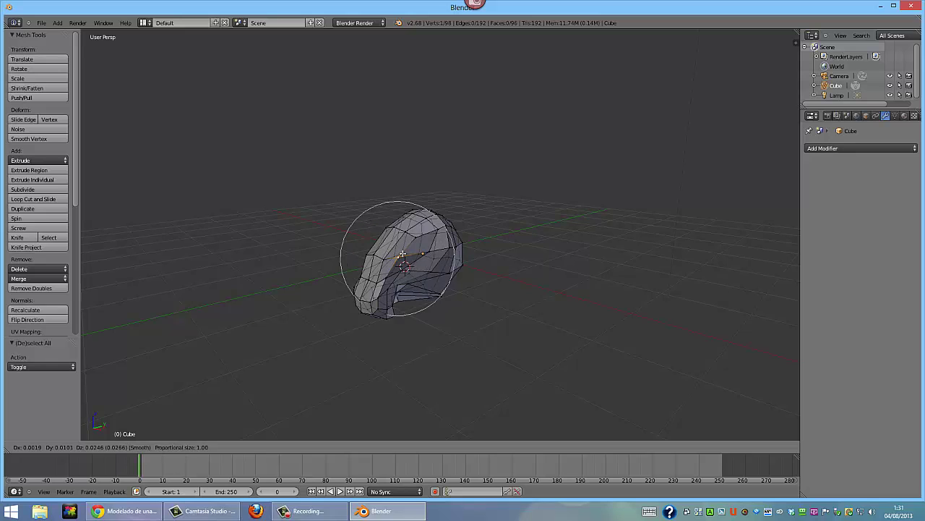
pyautogui.click(403, 254)
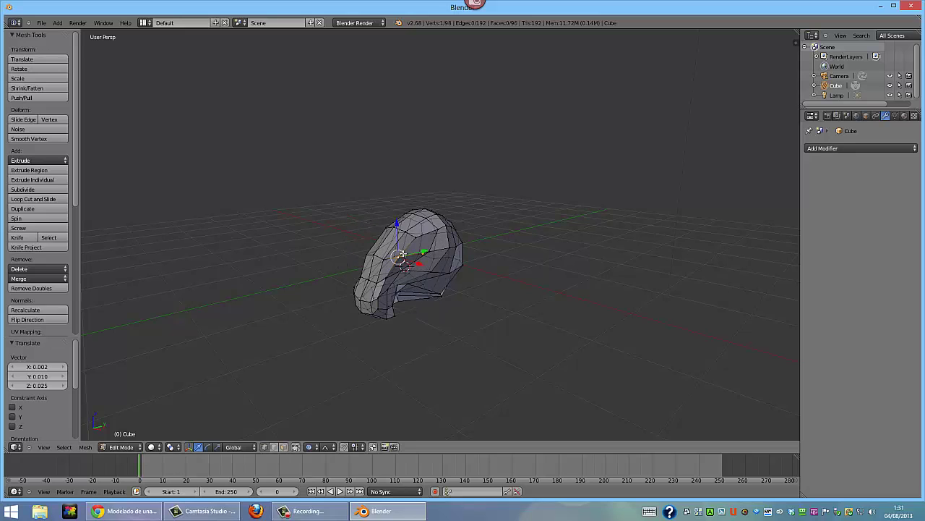
pyautogui.hotkey('ctrl', 'z')
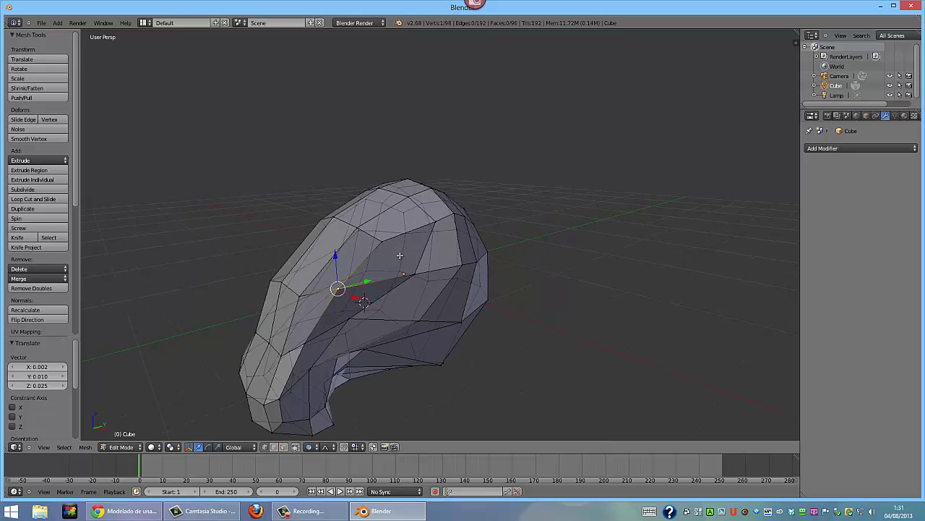
pyautogui.hotkey('ctrl', 'shift', 'z')
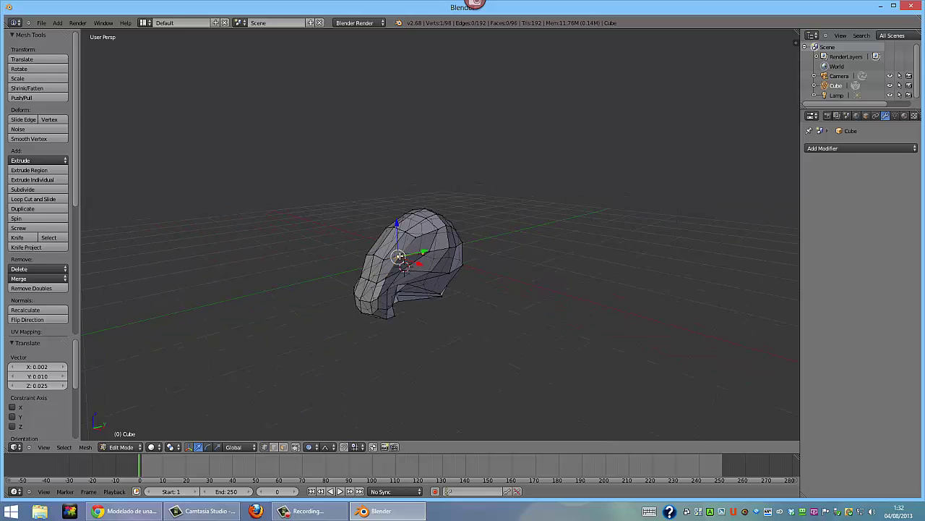
pyautogui.scroll(3, 399, 256)
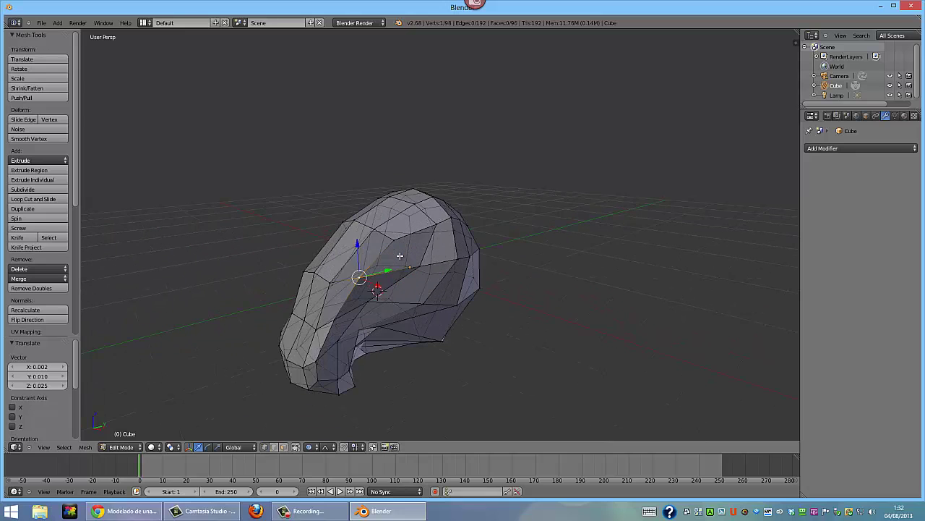
pyautogui.scroll(-3, 400, 256)
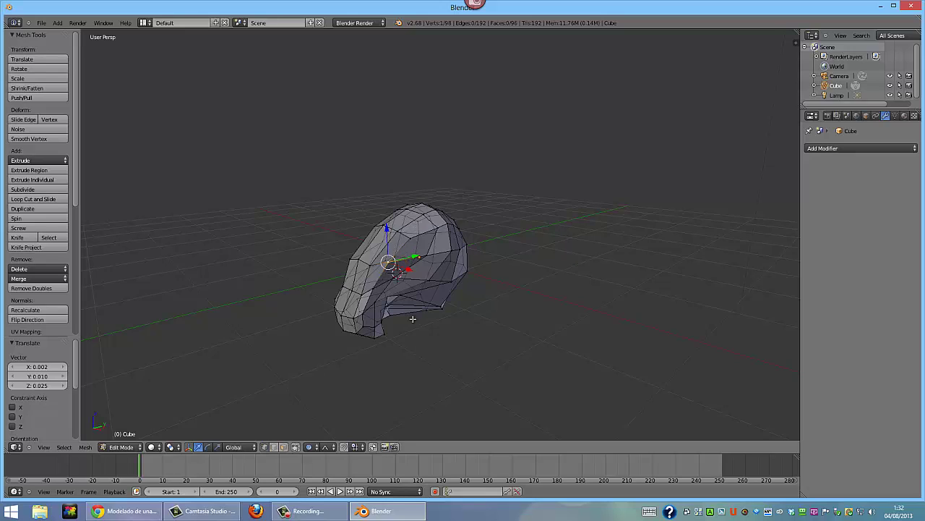
pyautogui.press('a')
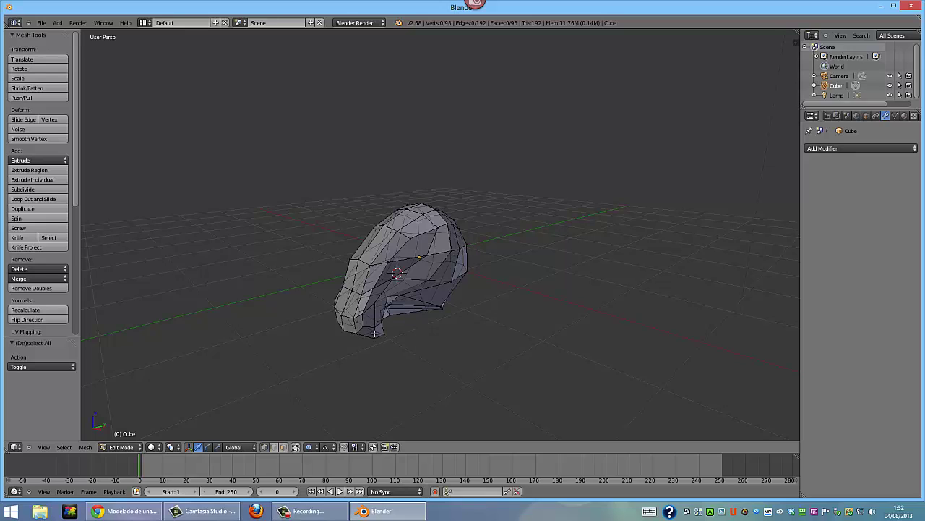
# In front view, pull a right-side vertex outward and lower it 0.075 along Z, then deselect
pyautogui.press('KP_1')
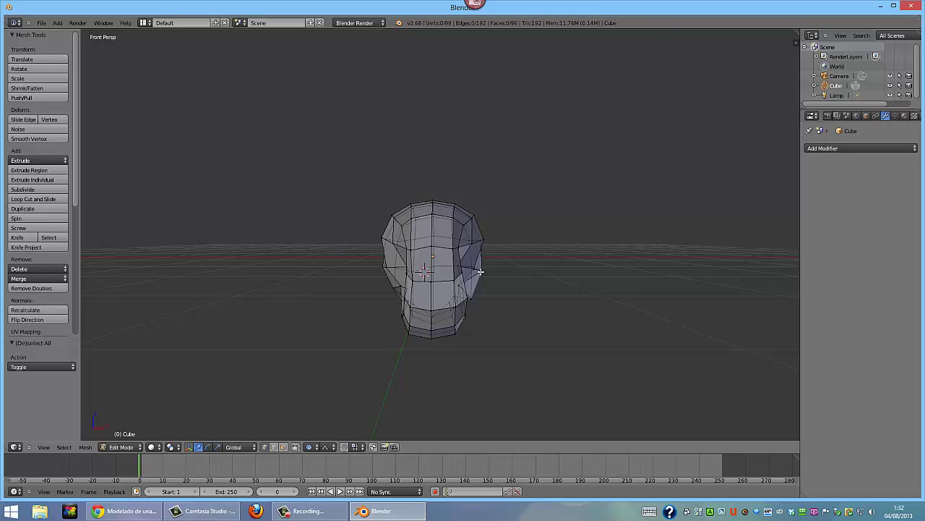
pyautogui.rightClick(481, 271)
pyautogui.press('g')
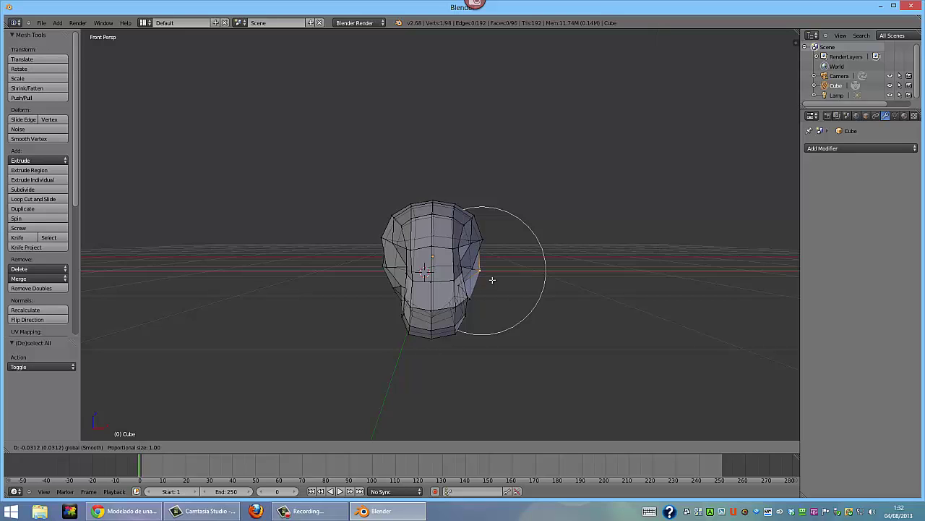
pyautogui.click(491, 279)
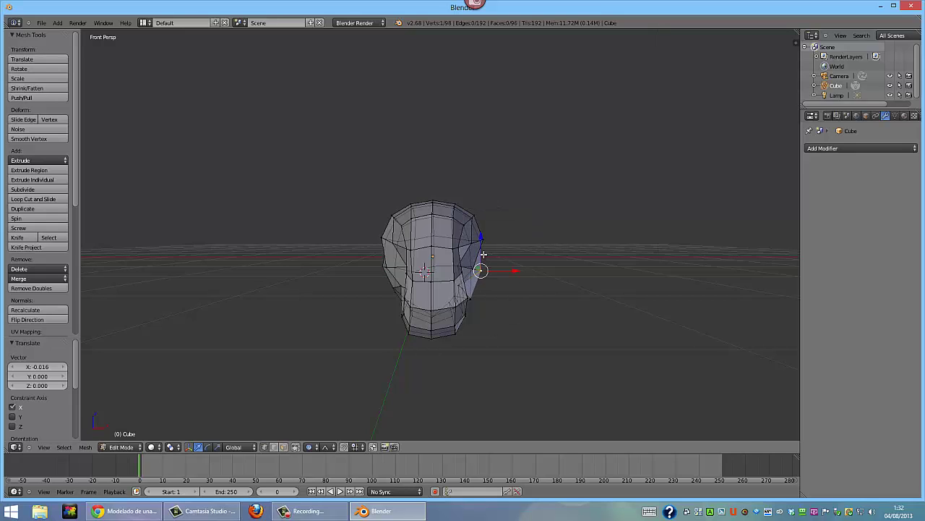
pyautogui.moveTo(481, 253); pyautogui.dragTo(482, 257)
pyautogui.click(483, 258)
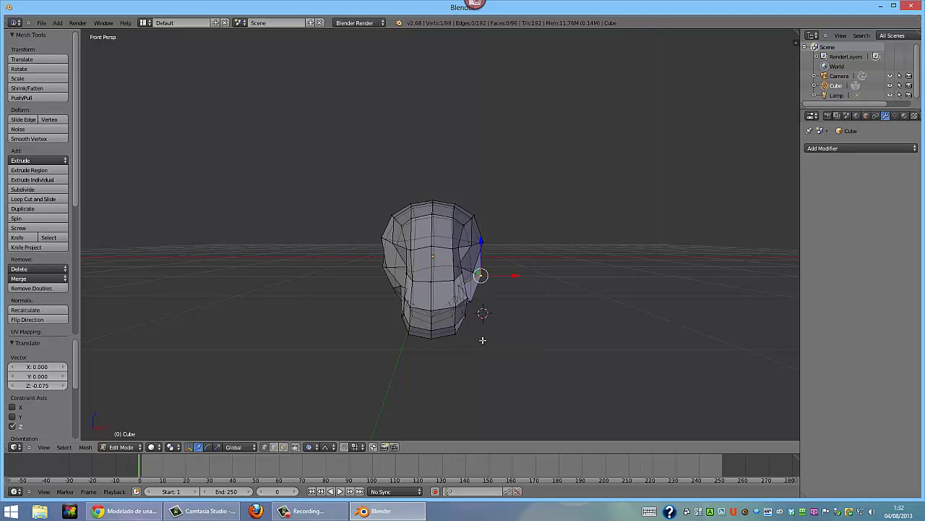
pyautogui.press('a')
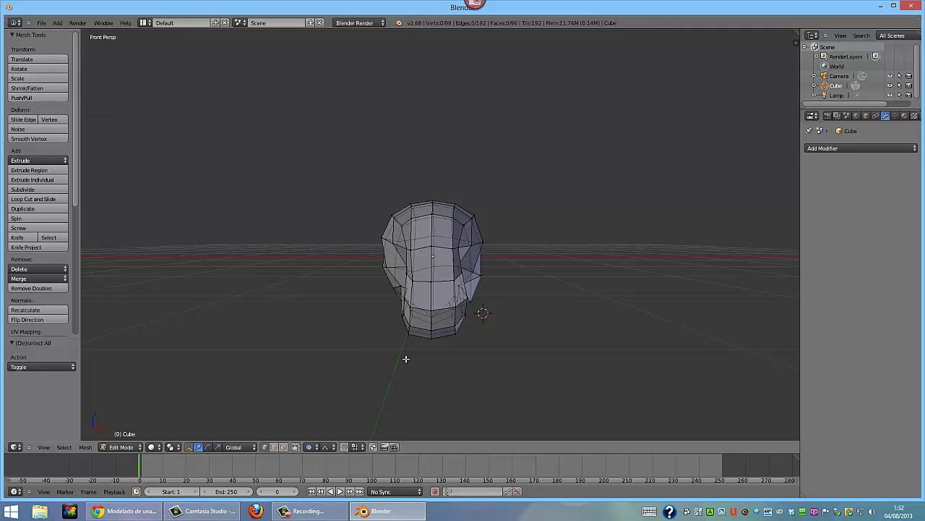
pyautogui.moveTo(428, 362)
pyautogui.mouseDown(button='middle')
pyautogui.moveTo(291, 364)
pyautogui.moveTo(475, 371)
pyautogui.moveTo(570, 356)
pyautogui.moveTo(562, 326)
pyautogui.moveTo(499, 392)
pyautogui.moveTo(419, 392)
pyautogui.moveTo(373, 351)
pyautogui.moveTo(329, 367)
pyautogui.mouseUp(button='middle')
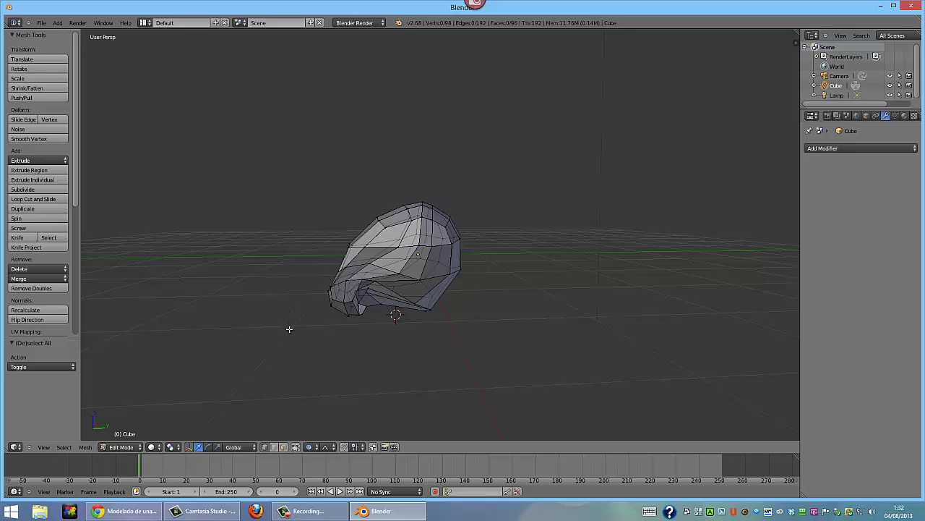
# Box-select the front vertices and lower the snout by 0.369 along Z
pyautogui.press('b')
pyautogui.moveTo(303, 267)
pyautogui.mouseDown()
pyautogui.moveTo(359, 275)
pyautogui.moveTo(393, 331)
pyautogui.mouseUp()
pyautogui.press('b')
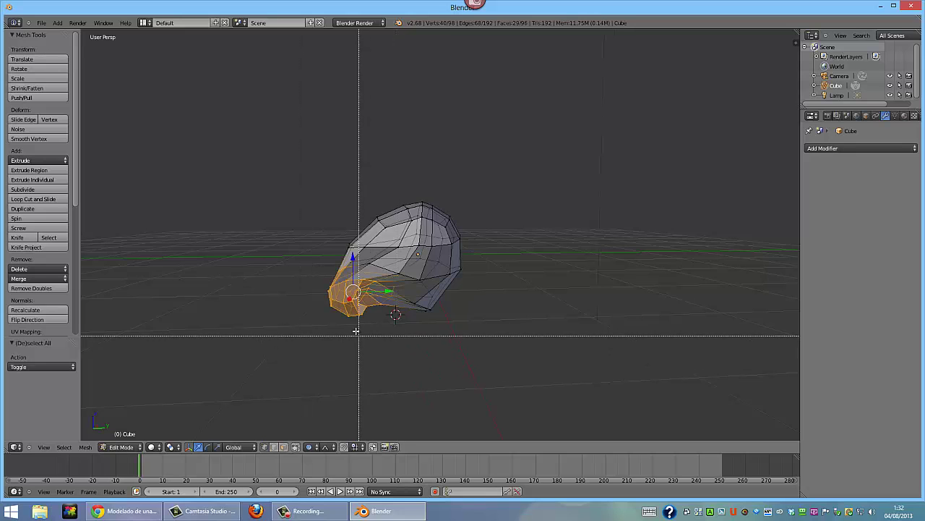
pyautogui.rightClick(351, 299)
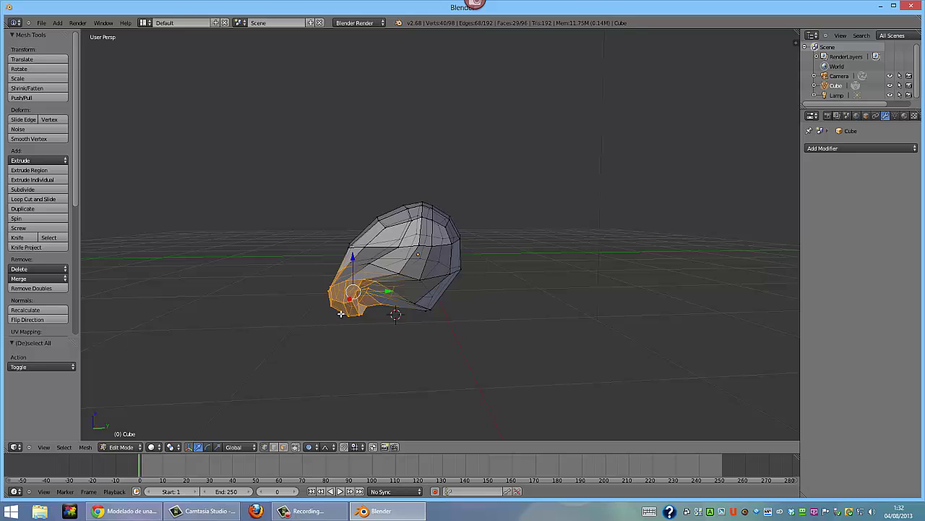
pyautogui.press('r')
pyautogui.rightClick(342, 311)
pyautogui.press('g')
pyautogui.press('z')
pyautogui.click(350, 298)
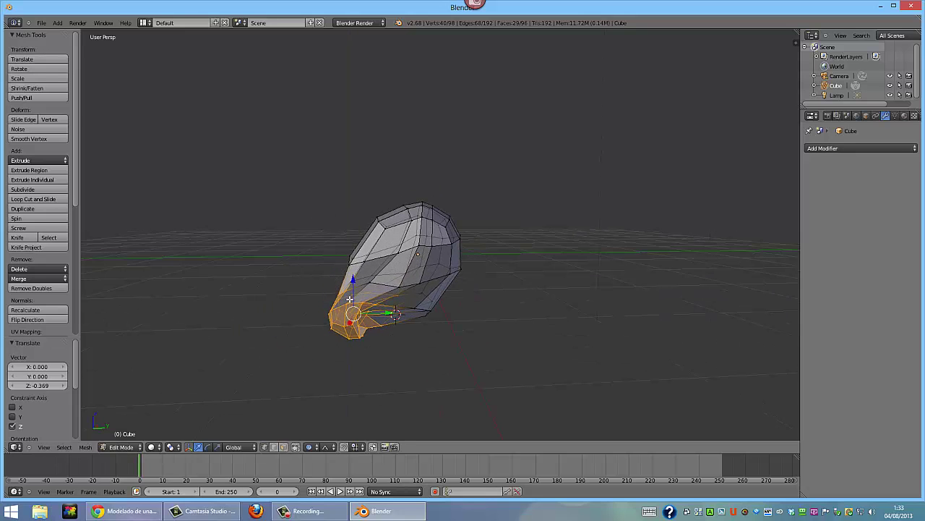
# Push the snout forward to a Y offset of -0.347, adjust the tip's height, then deselect
pyautogui.press('g')
pyautogui.press('y')
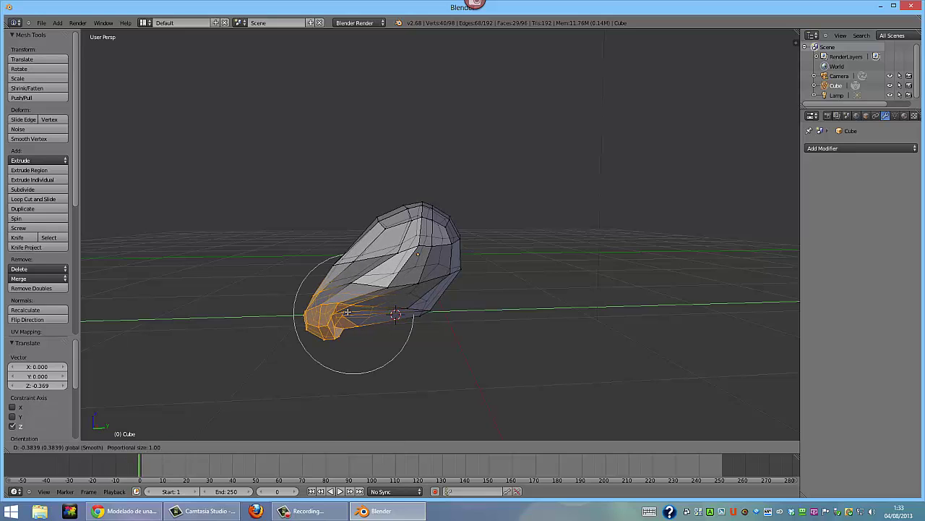
pyautogui.click(348, 316)
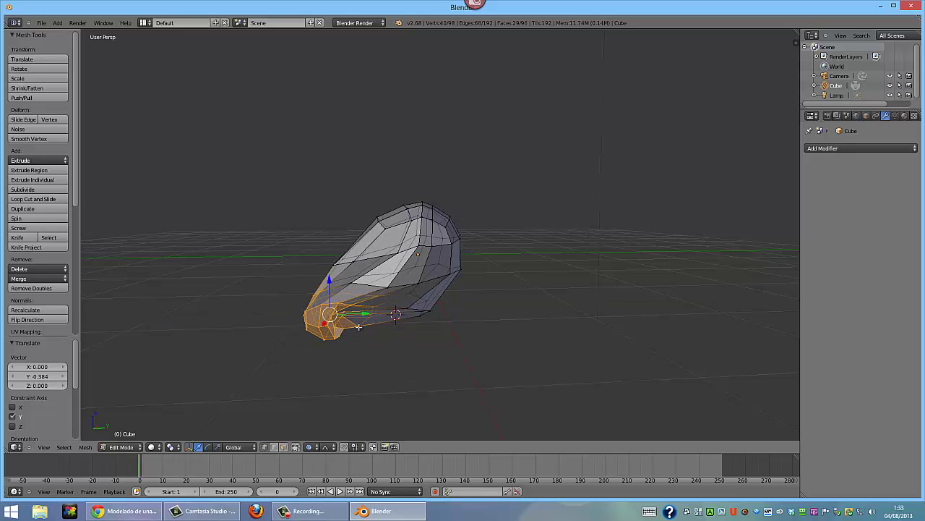
pyautogui.press('g')
pyautogui.press('y')
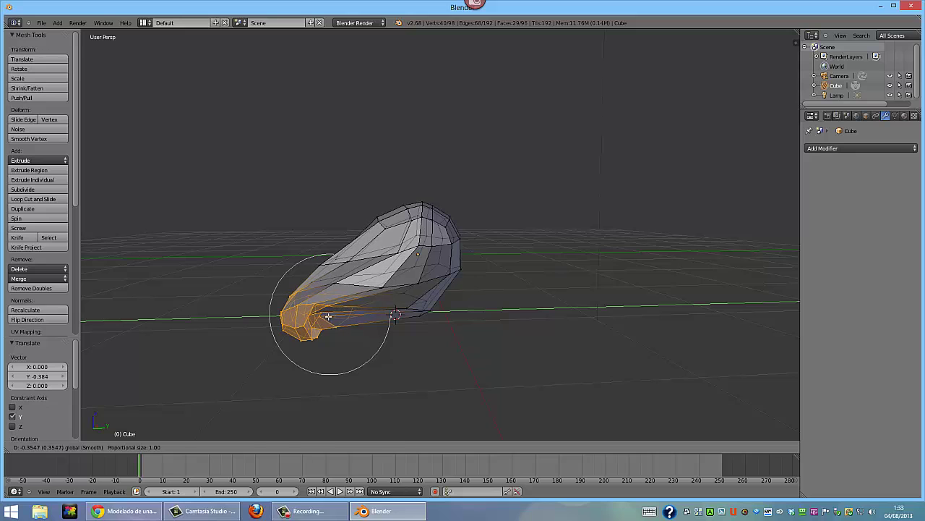
pyautogui.click(331, 317)
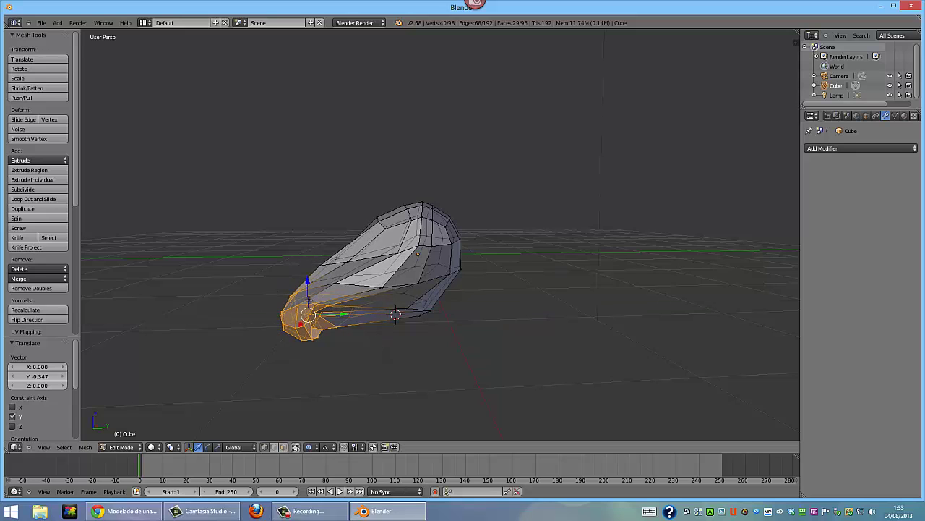
pyautogui.press('g')
pyautogui.press('z')
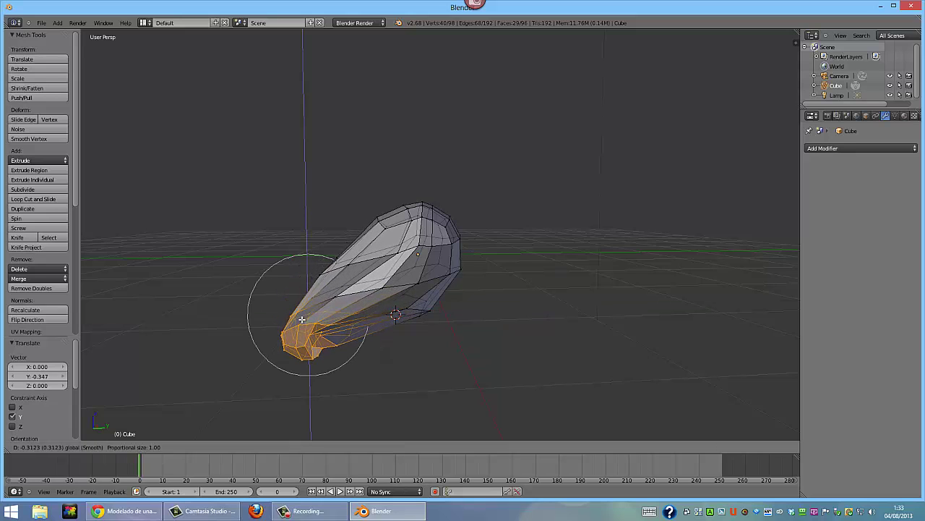
pyautogui.click(302, 302)
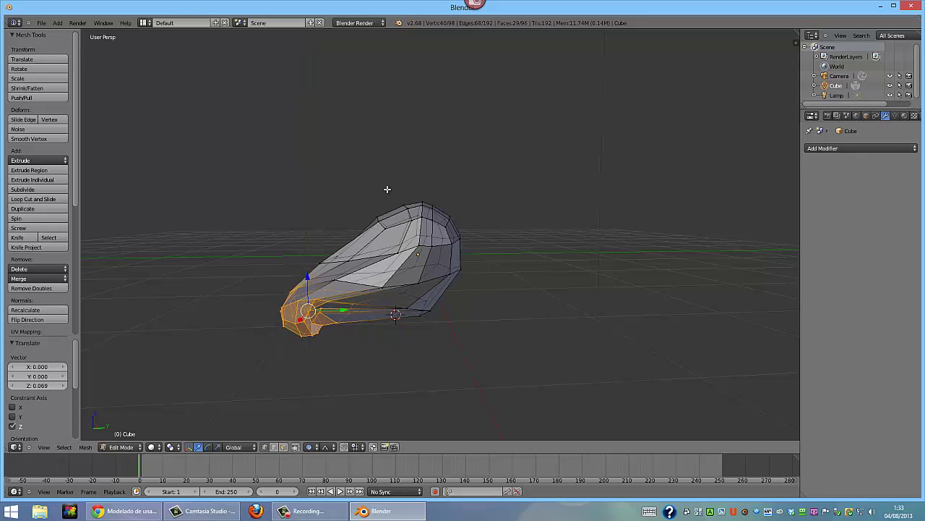
pyautogui.press('a')
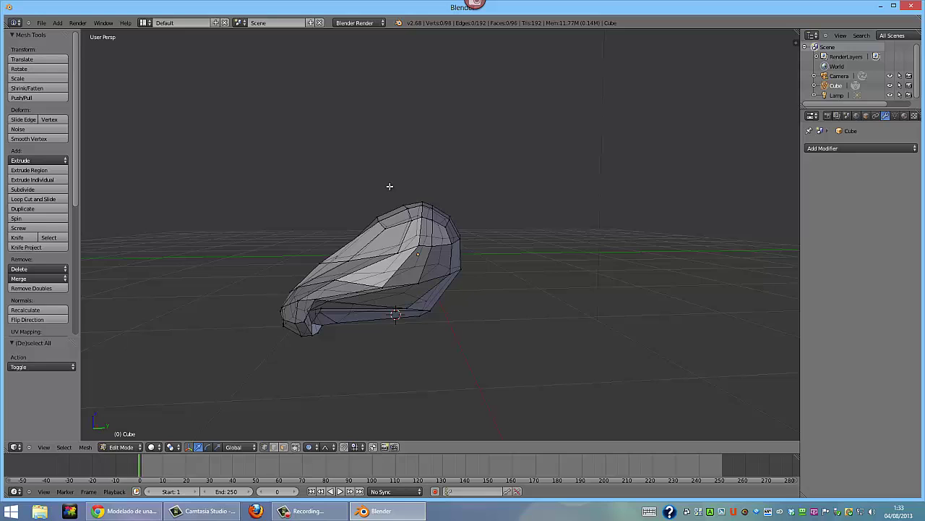
# Raise the 31 crown vertices 0.274 along Z and push them 0.431 along Y, then deselect and view from the front
pyautogui.press('b')
pyautogui.moveTo(393, 180); pyautogui.dragTo(497, 253)
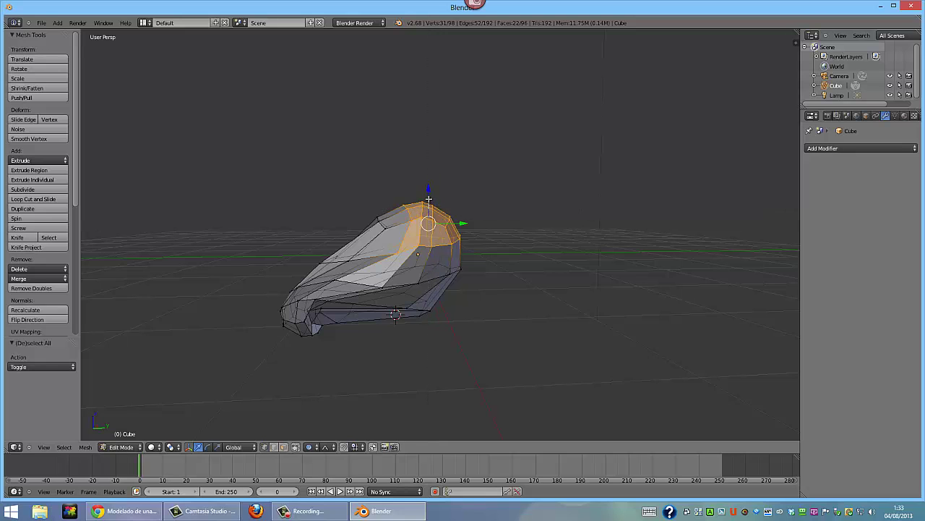
pyautogui.moveTo(428, 205); pyautogui.dragTo(439, 187)
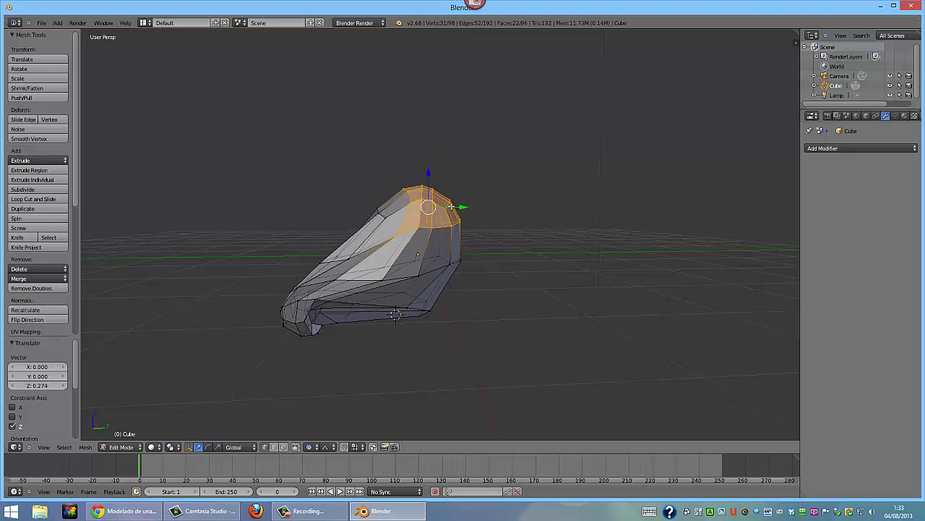
pyautogui.press('g')
pyautogui.press('y')
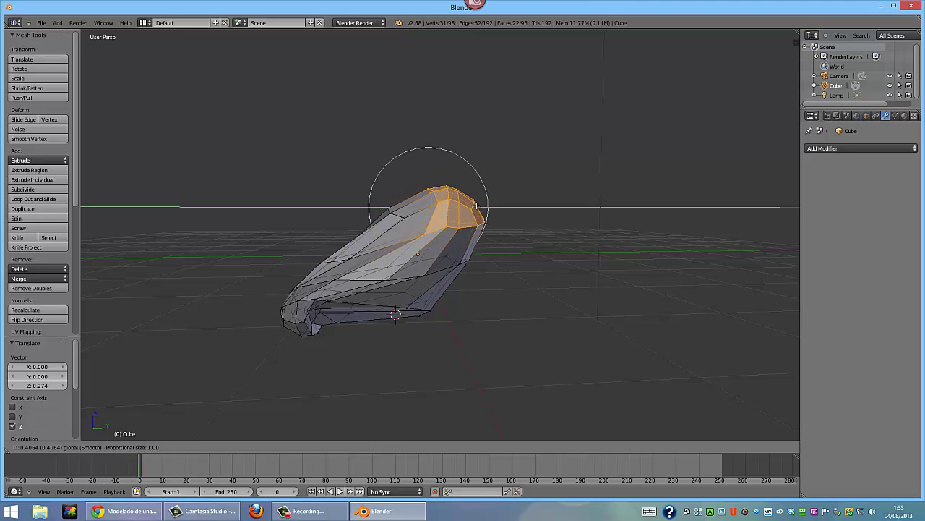
pyautogui.click(476, 209)
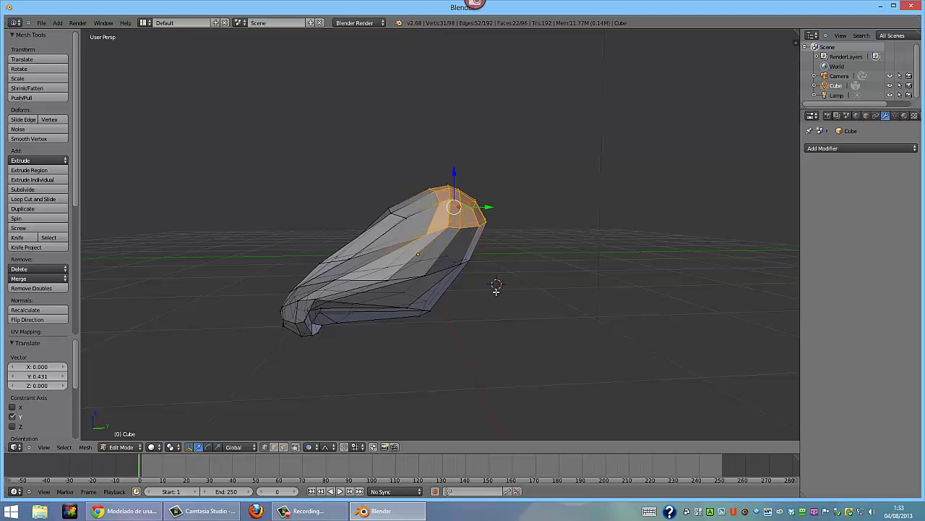
pyautogui.press('a')
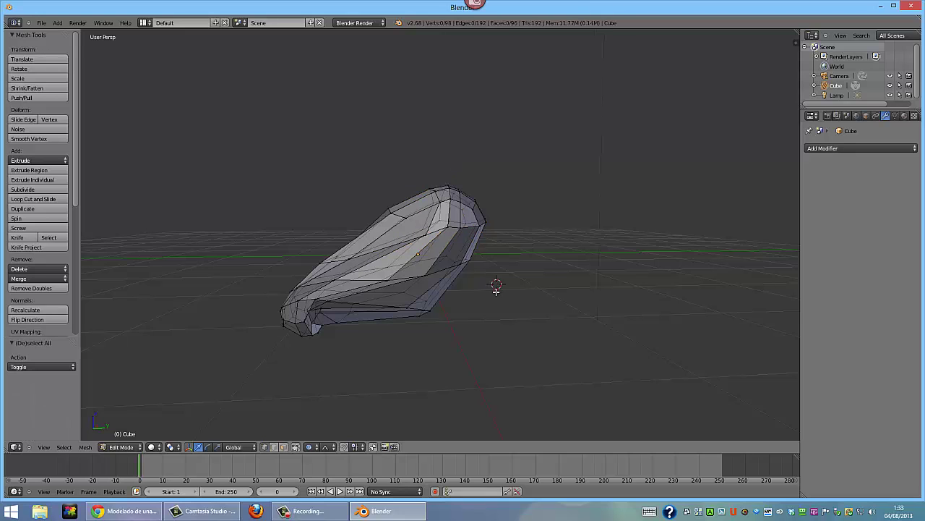
pyautogui.press('KP_1')
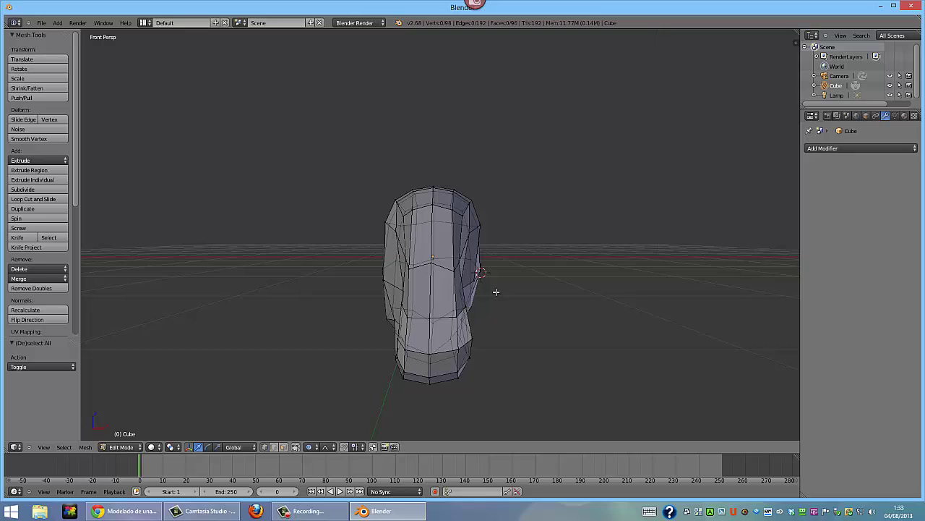
# Raise a left-side vertex 0.360 along Z and nudge it 0.099 along X with smooth falloff, then deselect
pyautogui.rightClick(387, 318)
pyautogui.press('g')
pyautogui.press('z')
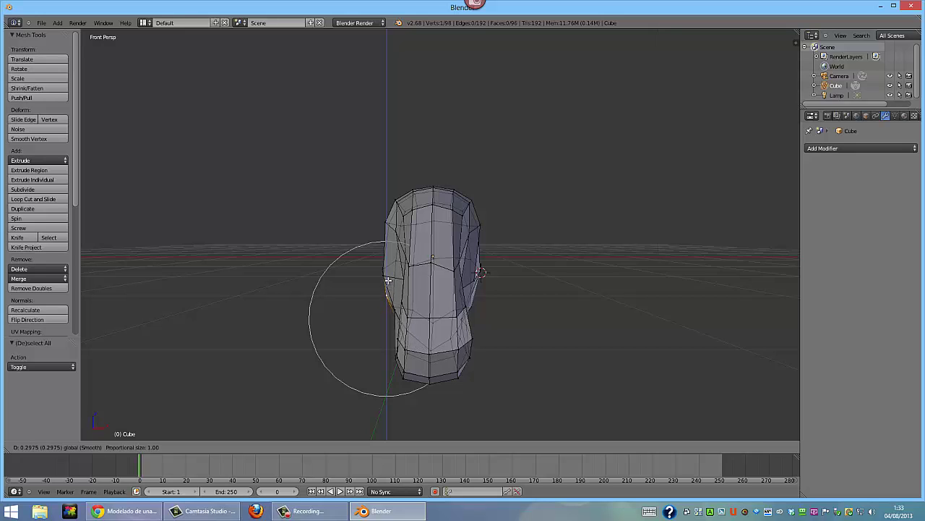
pyautogui.click(389, 282)
pyautogui.click(497, 322)
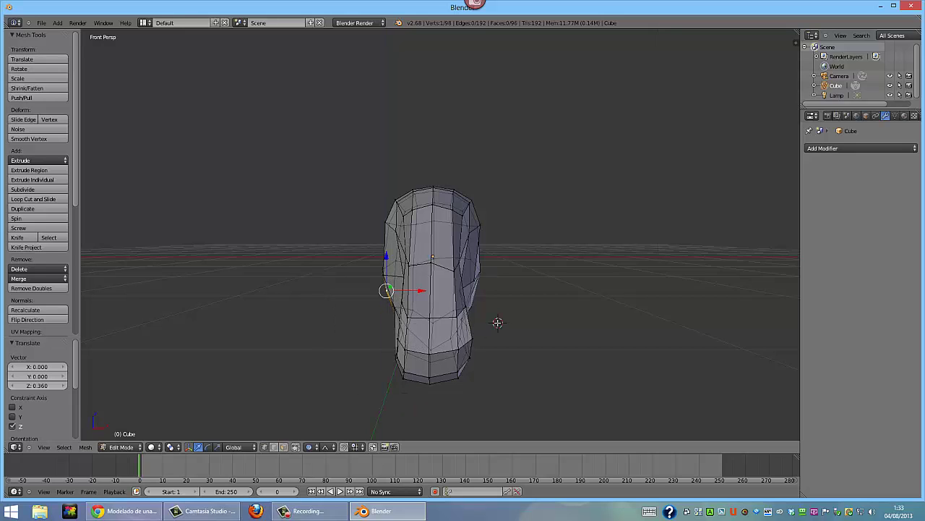
pyautogui.press('g')
pyautogui.press('x')
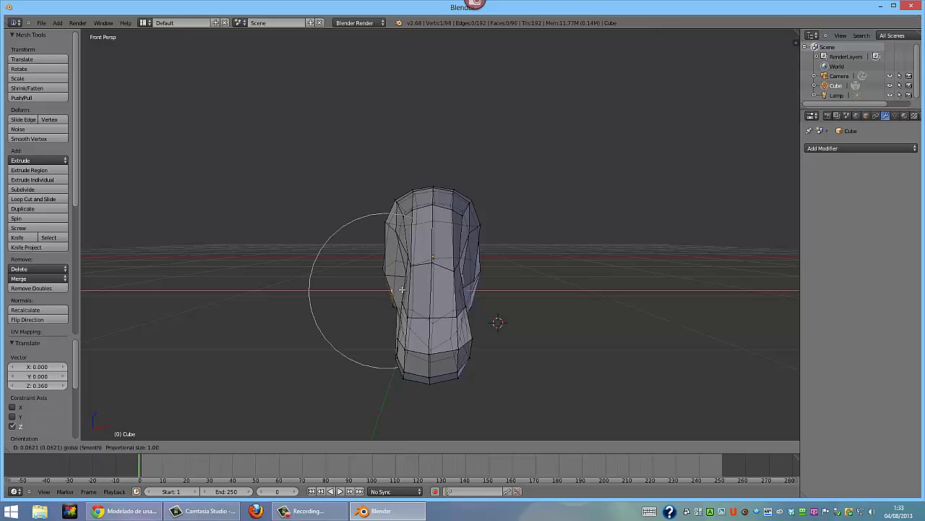
pyautogui.click(402, 290)
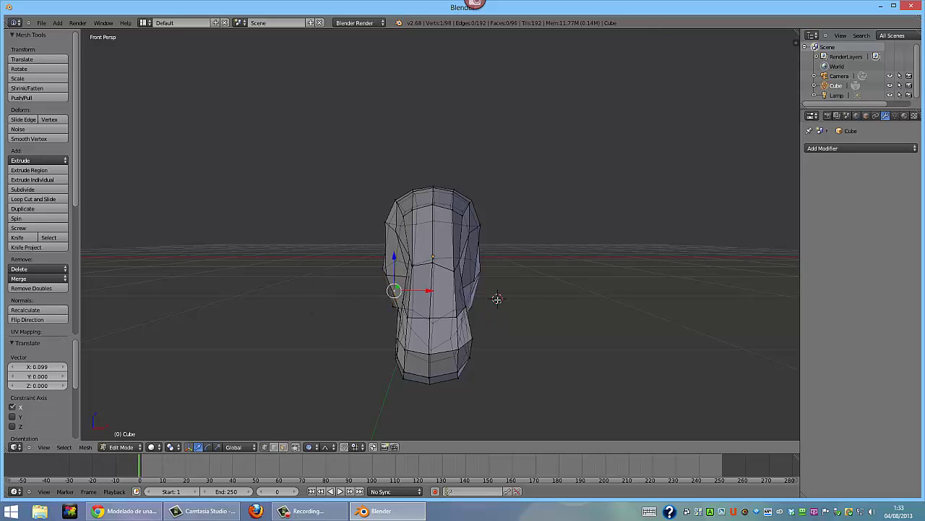
pyautogui.click(373, 291)
pyautogui.press('a')
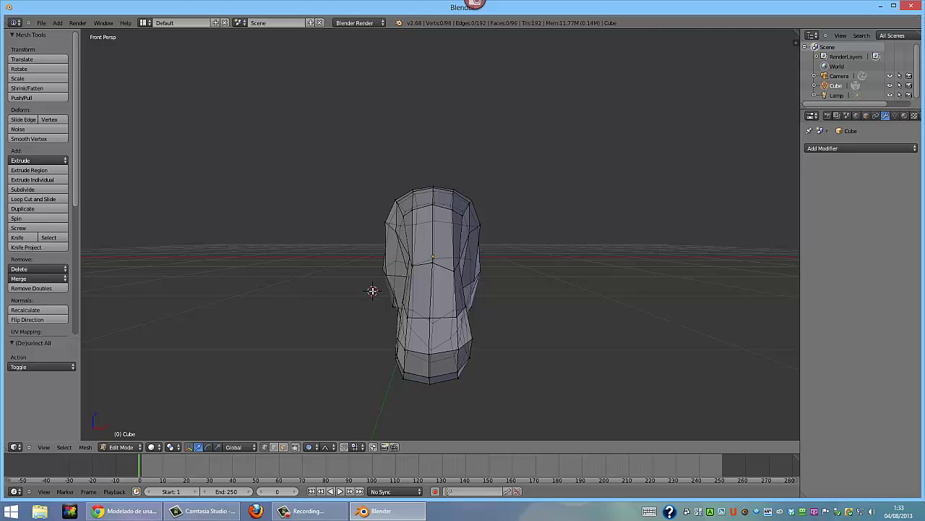
# Inspect the mesh from the side, orthographic and top-down views
pyautogui.press('KP_3')
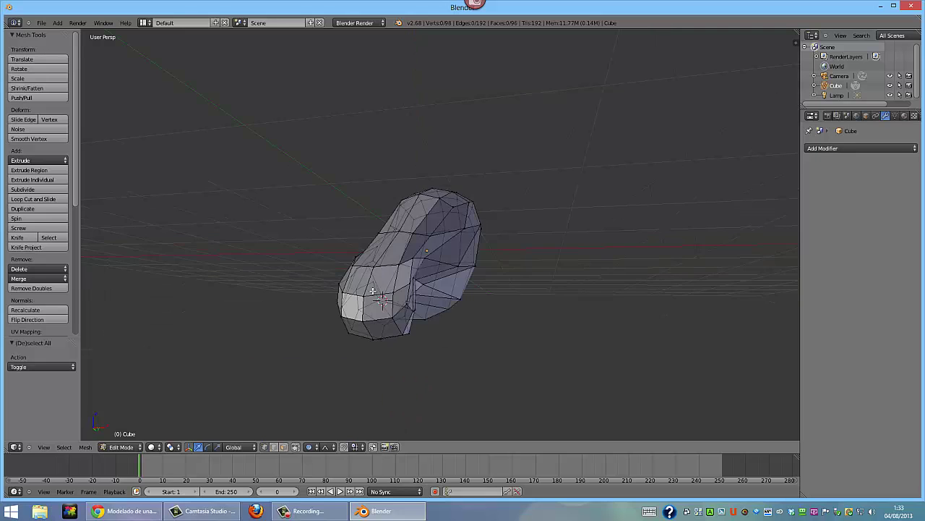
pyautogui.press('KP_5')
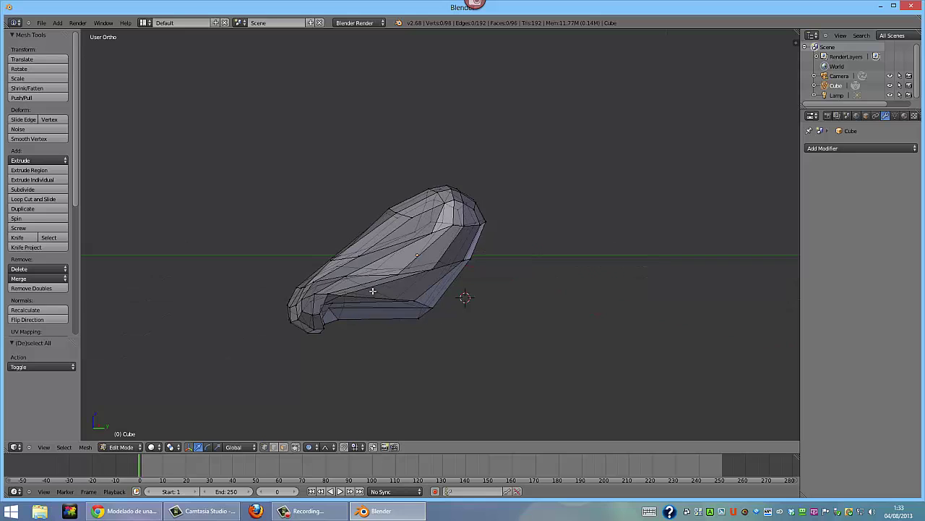
pyautogui.press('KP_4')
pyautogui.press('KP_8')
pyautogui.press('KP_8')
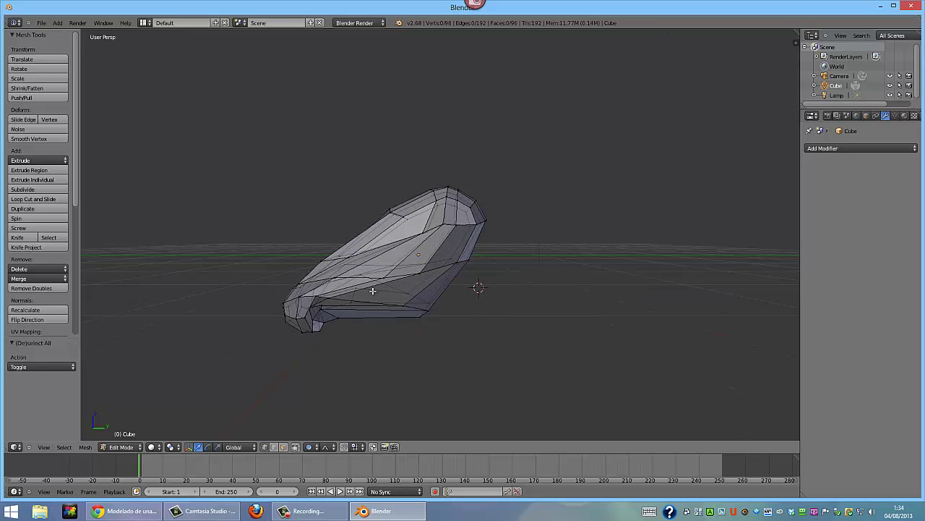
# In the right side view, pull the head's topmost vertex up into a tall point
pyautogui.press('KP_5')
pyautogui.press('KP_2')
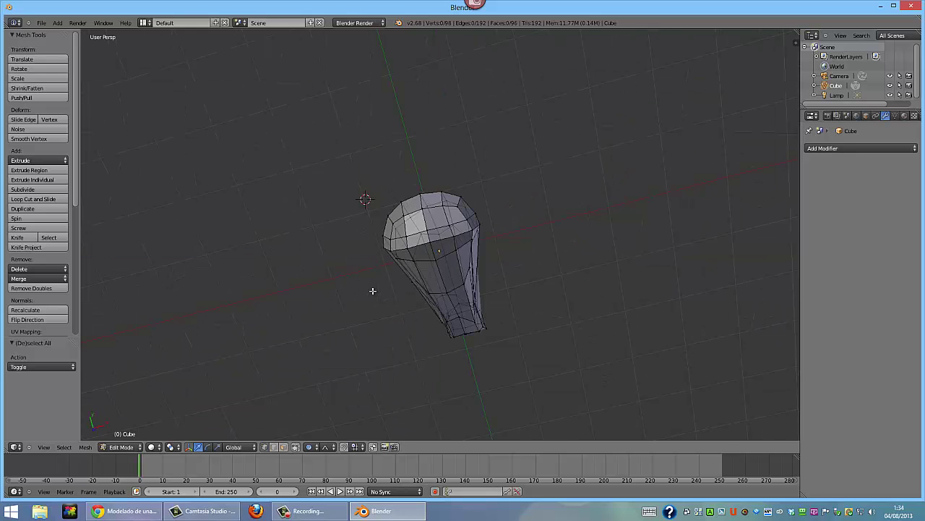
pyautogui.press('KP_5')
pyautogui.press('KP_8')
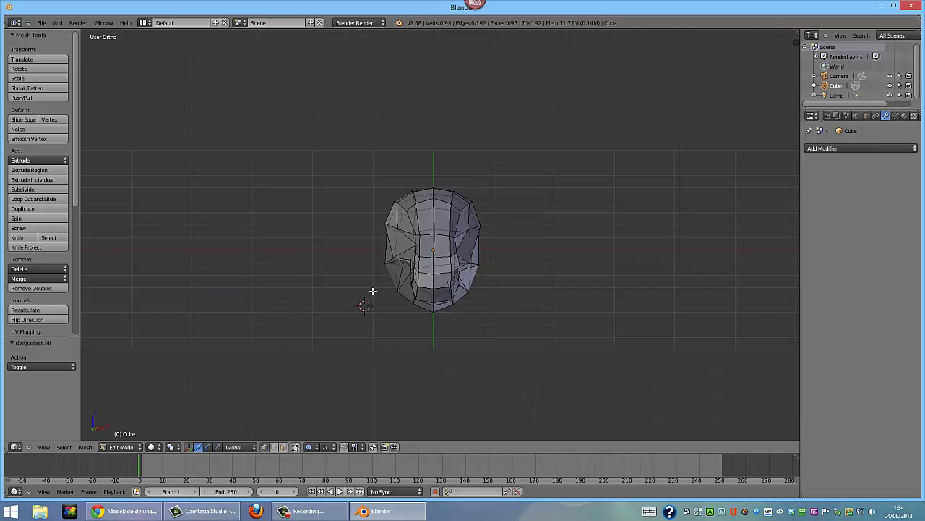
pyautogui.press('KP_3')
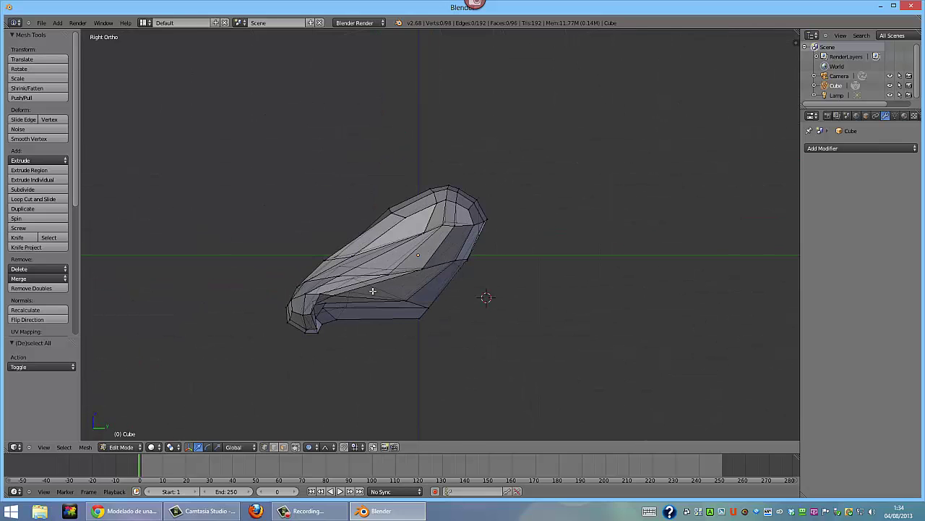
pyautogui.rightClick(444, 198)
pyautogui.moveTo(445, 187); pyautogui.dragTo(445, 124)
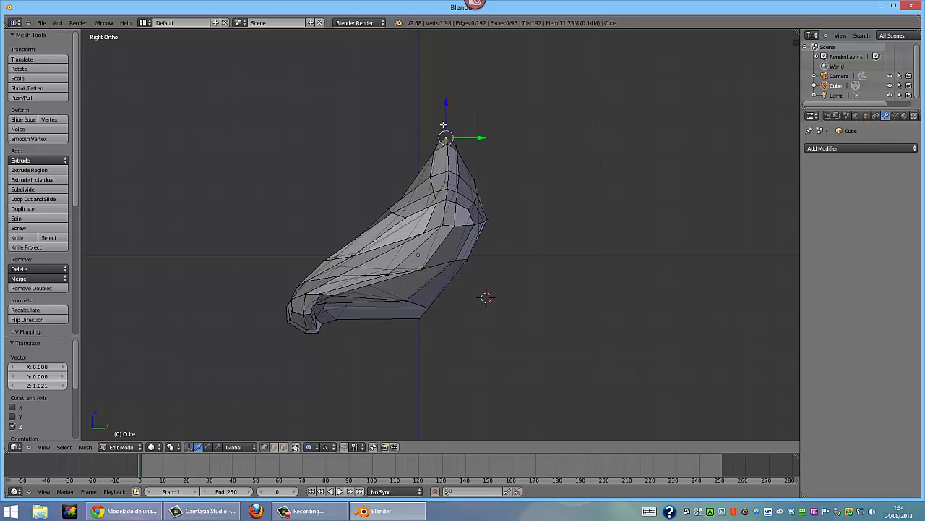
# Push the two vertices just below the peak down along Z to sharpen the ear
pyautogui.rightClick(430, 176)
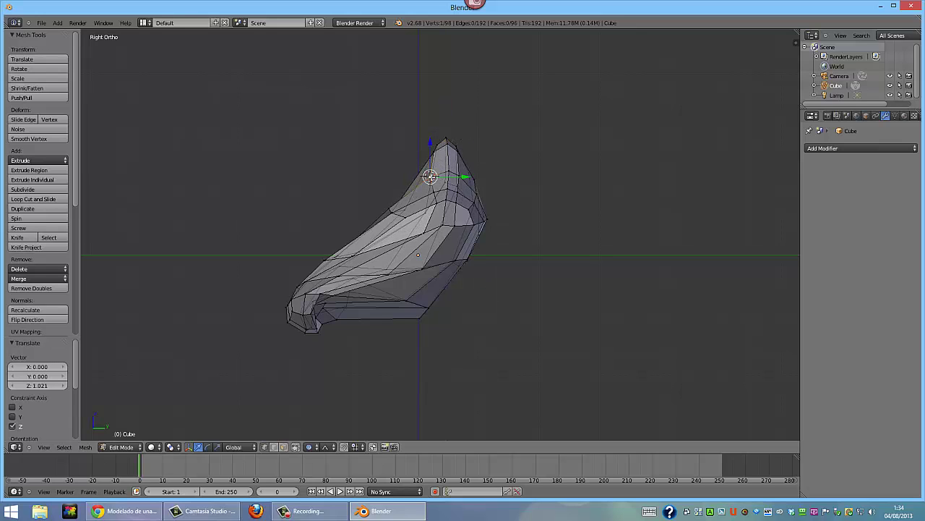
pyautogui.press('g')
pyautogui.press('z')
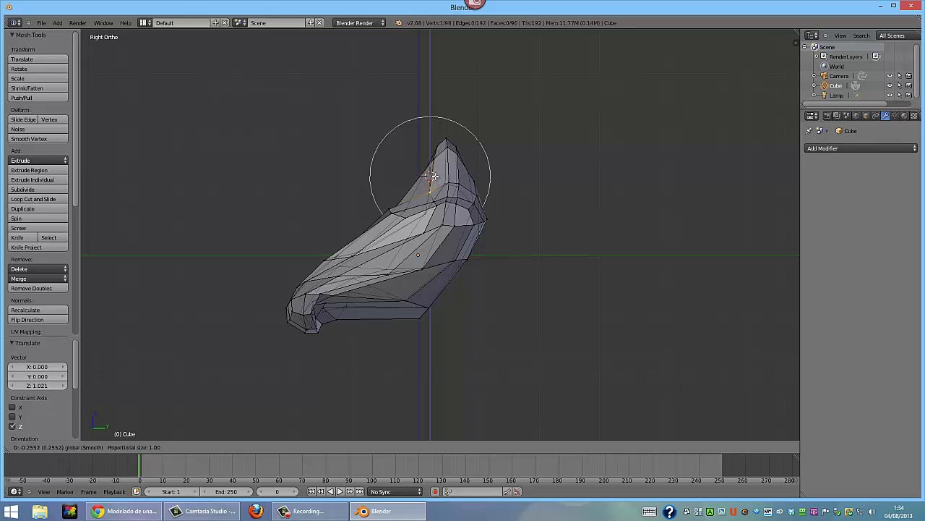
pyautogui.click(432, 177)
pyautogui.rightClick(457, 186)
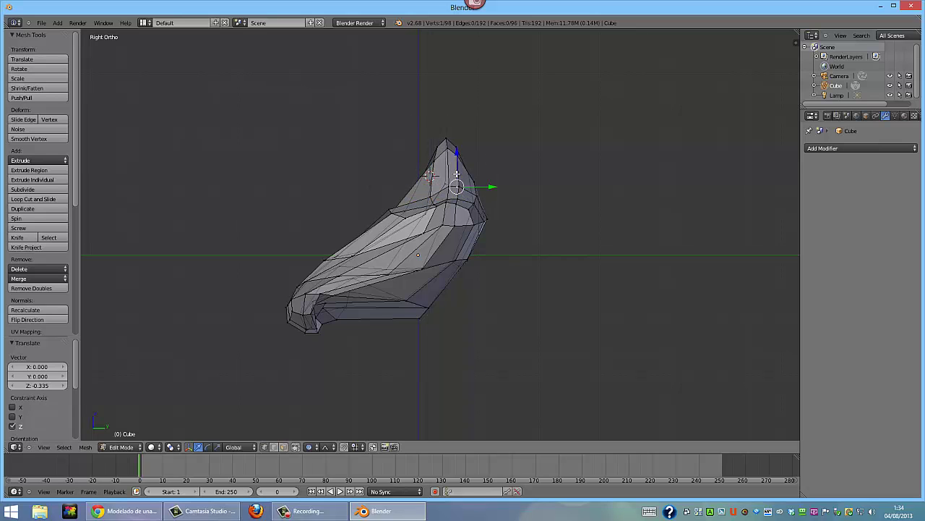
pyautogui.press('g')
pyautogui.press('z')
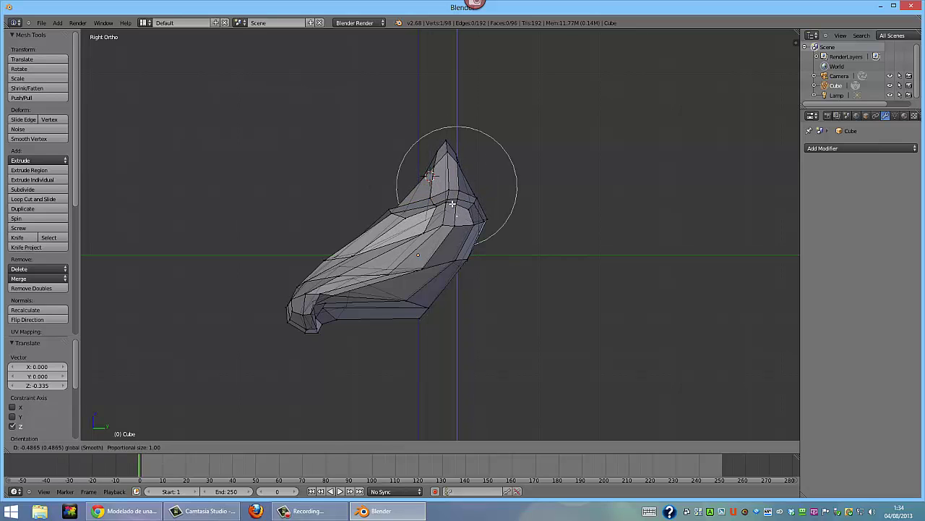
pyautogui.click(449, 206)
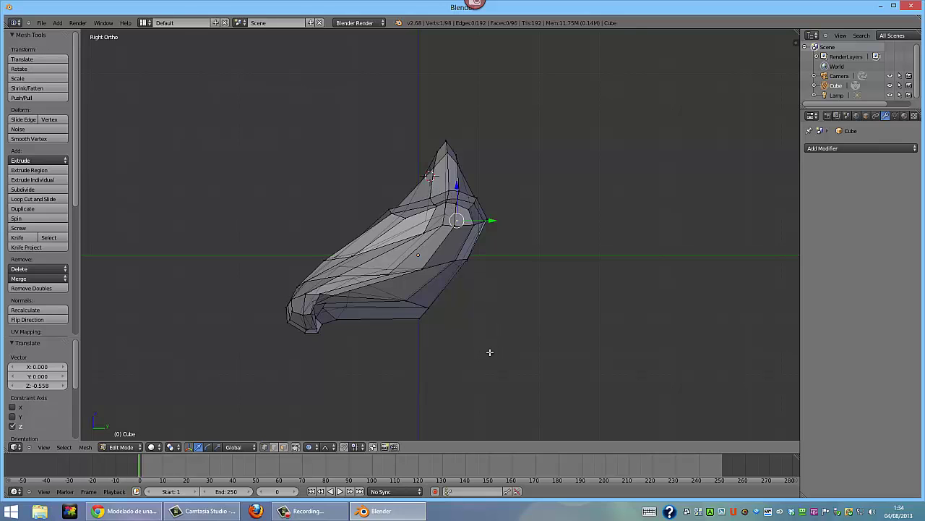
pyautogui.moveTo(388, 355)
pyautogui.mouseDown(button='middle')
pyautogui.moveTo(515, 351)
pyautogui.moveTo(485, 355)
pyautogui.moveTo(501, 348)
pyautogui.mouseUp(button='middle')
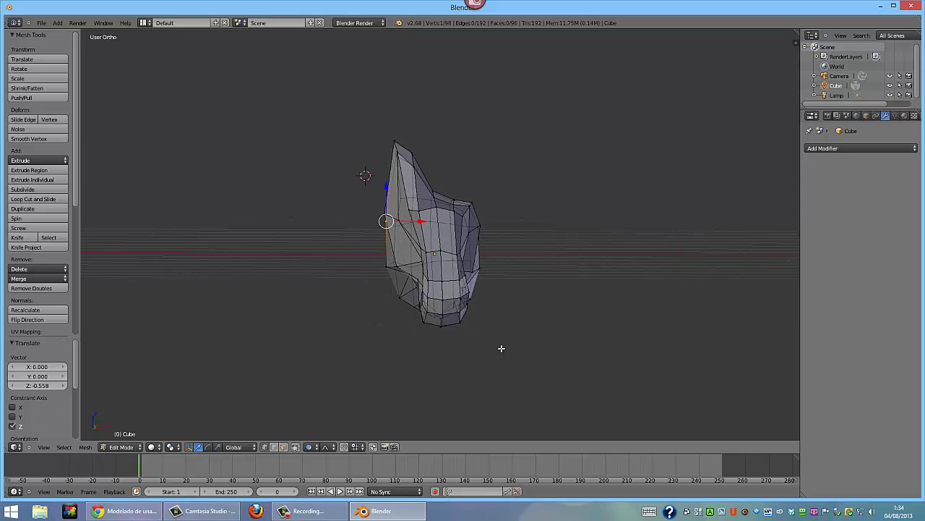
# Raise the other top corner vertex into a second ear and adjust the vertex beside it
pyautogui.rightClick(454, 200)
pyautogui.moveTo(454, 189); pyautogui.dragTo(454, 161)
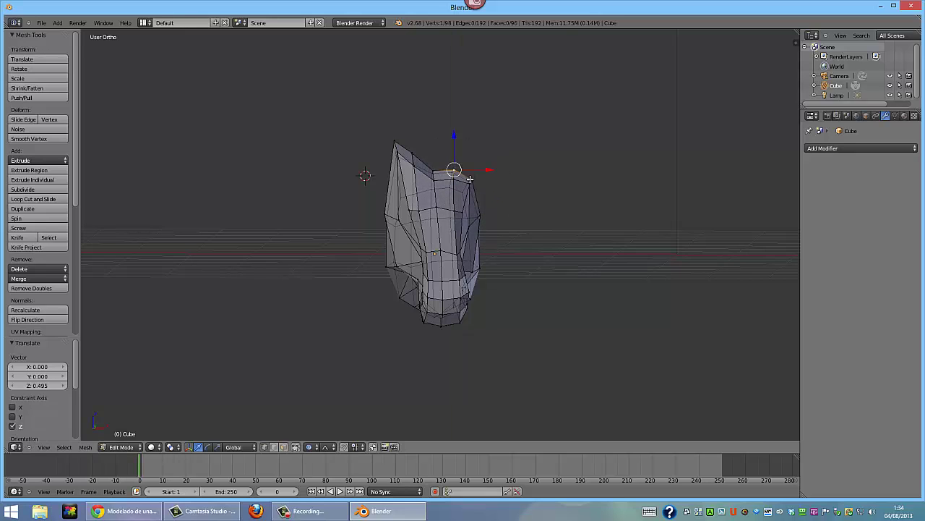
pyautogui.press('g')
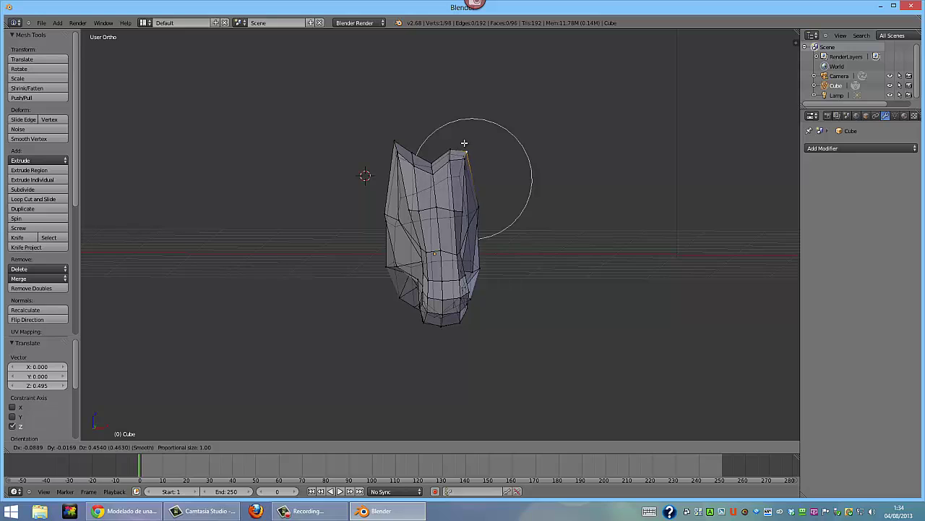
pyautogui.click(462, 142)
pyautogui.rightClick(448, 152)
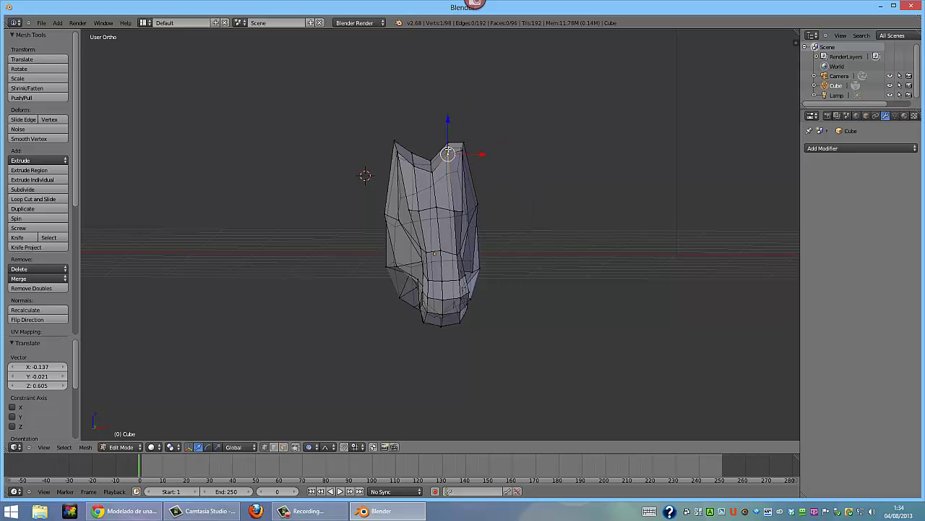
pyautogui.press('g')
pyautogui.press('z')
pyautogui.click(464, 155)
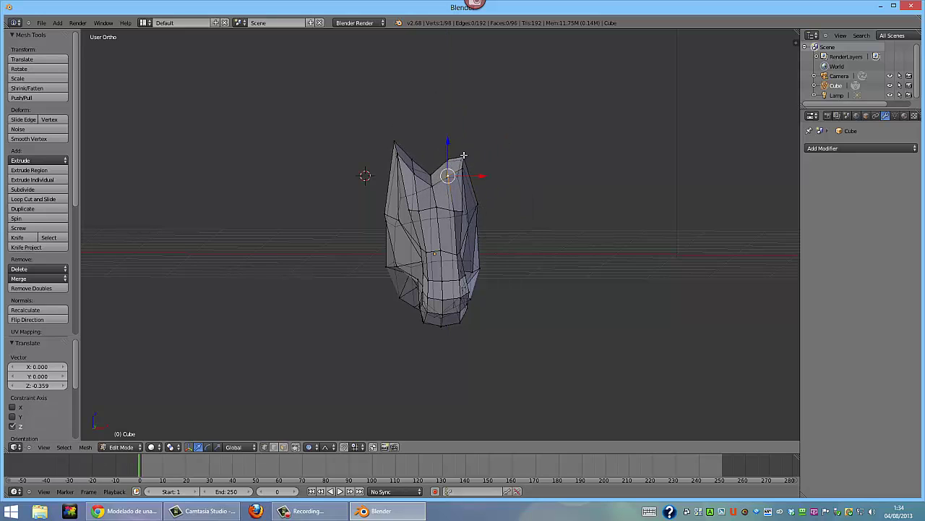
pyautogui.press('g')
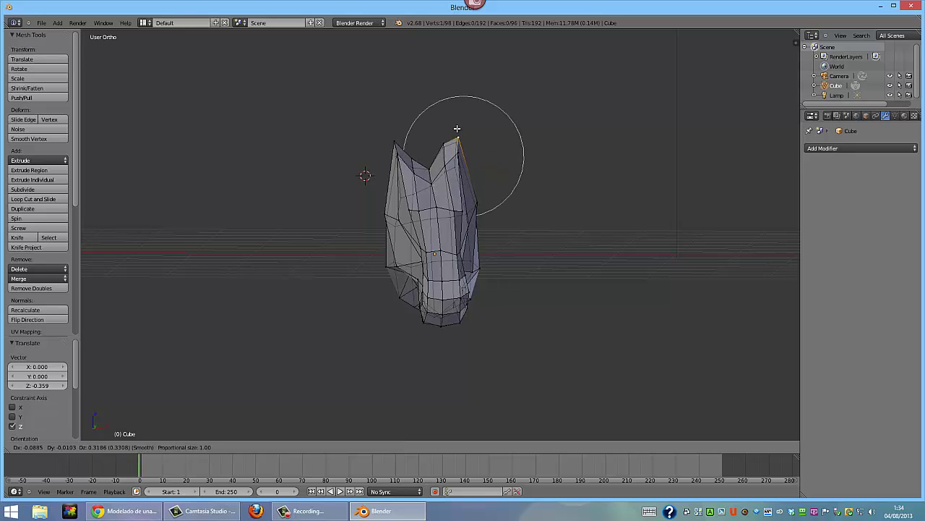
pyautogui.click(461, 132)
# Lower a vertex near the ear tip and raise the right ear's tip along Z
pyautogui.rightClick(447, 165)
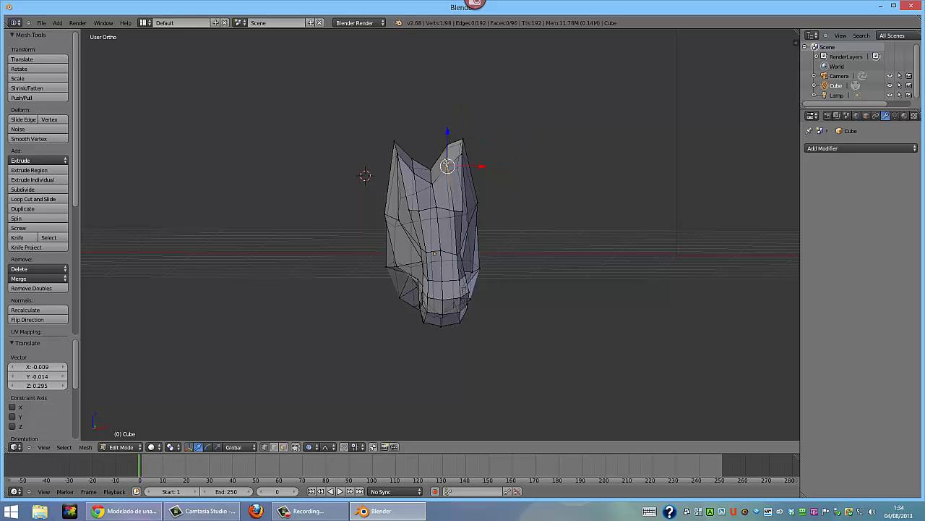
pyautogui.press('g')
pyautogui.press('z')
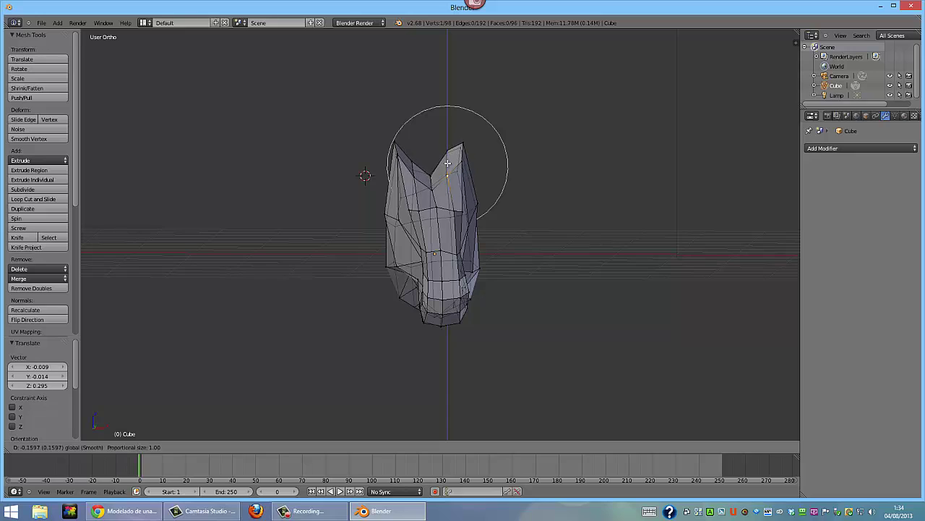
pyautogui.click(447, 175)
pyautogui.rightClick(463, 149)
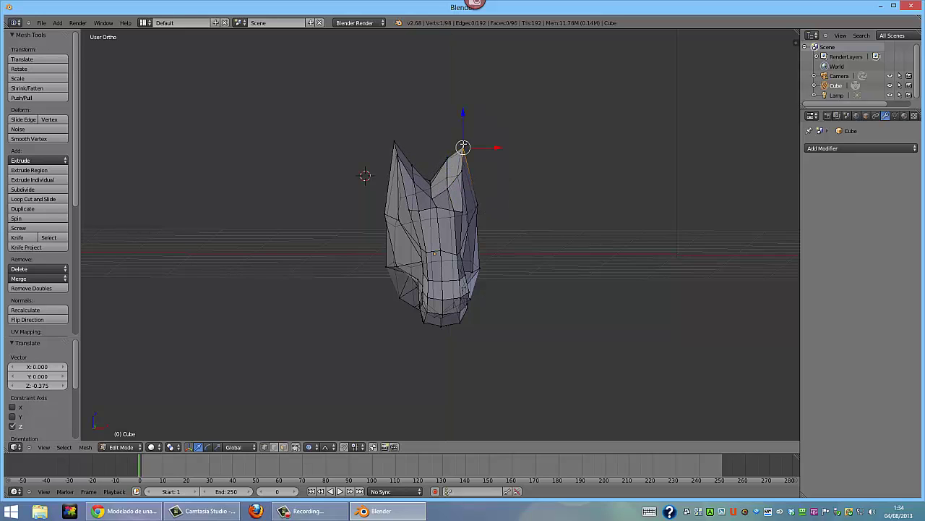
pyautogui.press('g')
pyautogui.press('z')
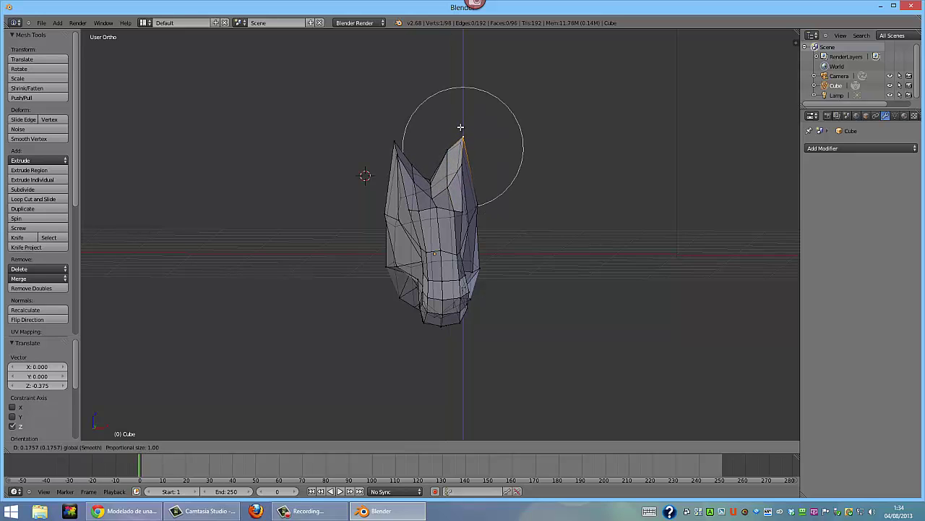
pyautogui.click(462, 134)
pyautogui.scroll(2, 462, 135)
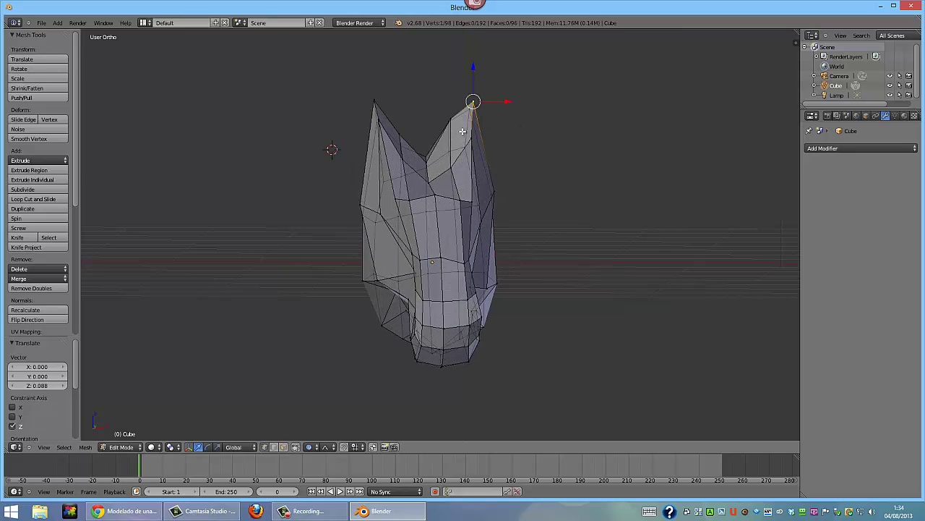
pyautogui.scroll(-2, 462, 135)
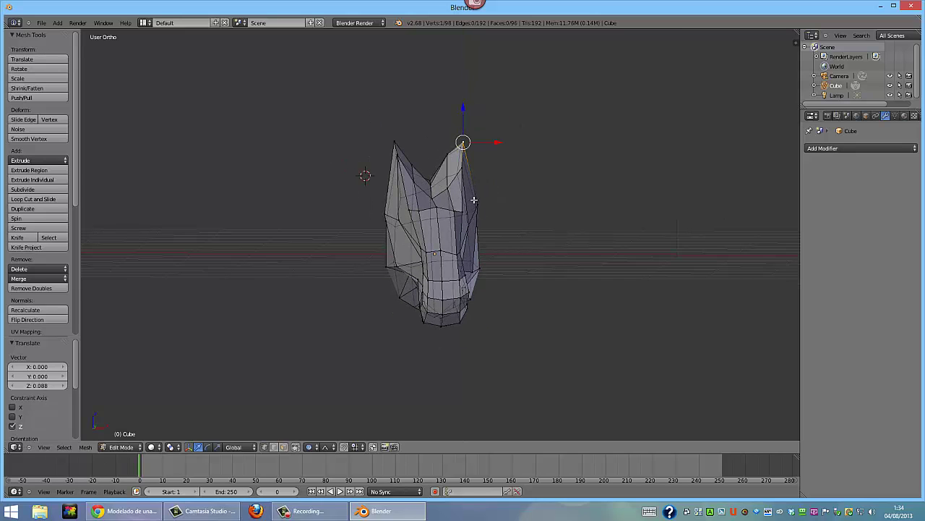
pyautogui.click(516, 229)
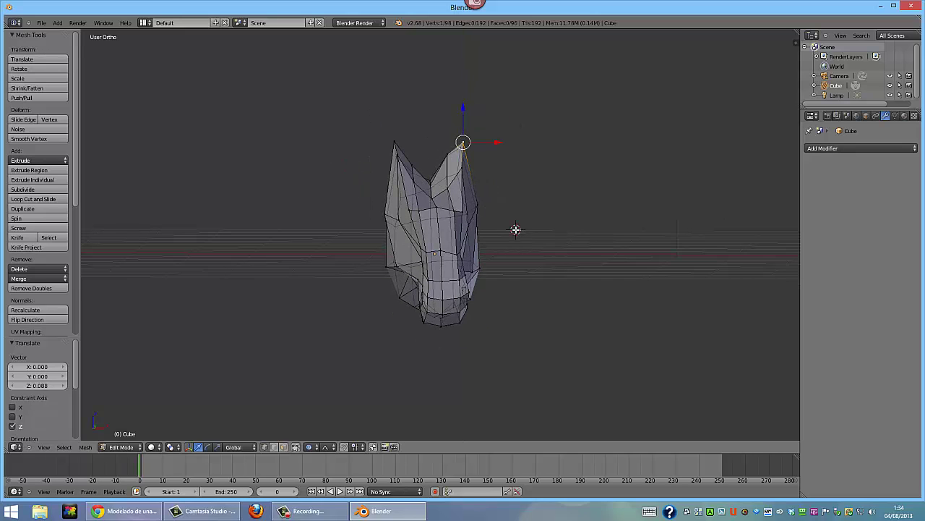
# Fine-tune the vertex under the right ear tip and the tip itself, then deselect all
pyautogui.rightClick(446, 155)
pyautogui.press('g')
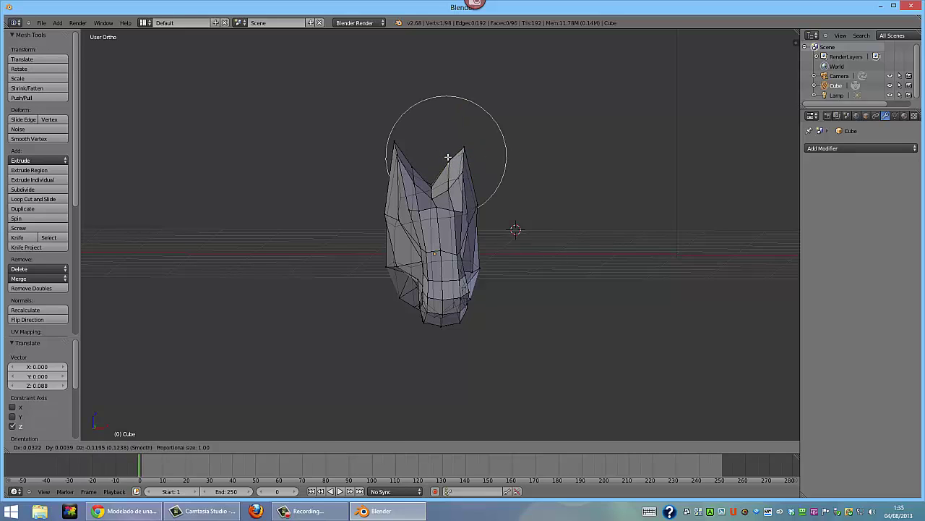
pyautogui.click(456, 151)
pyautogui.rightClick(464, 149)
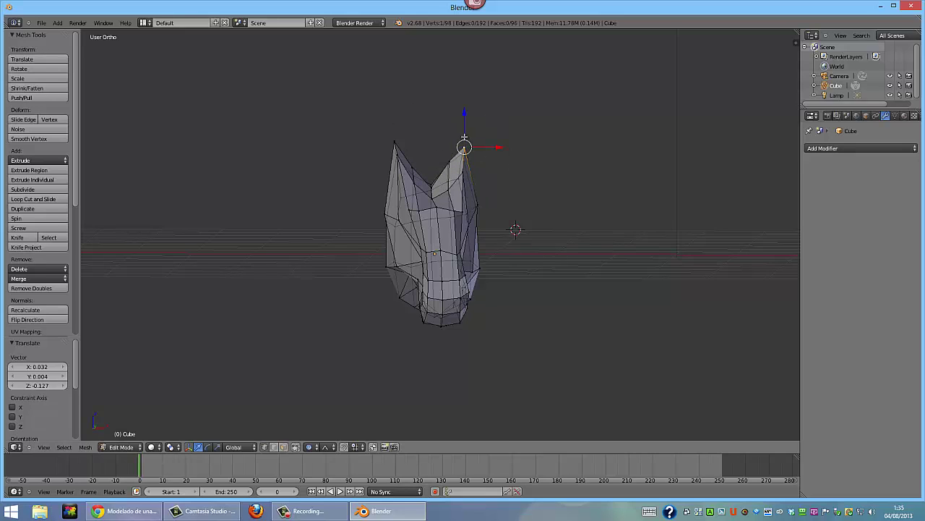
pyautogui.press('g')
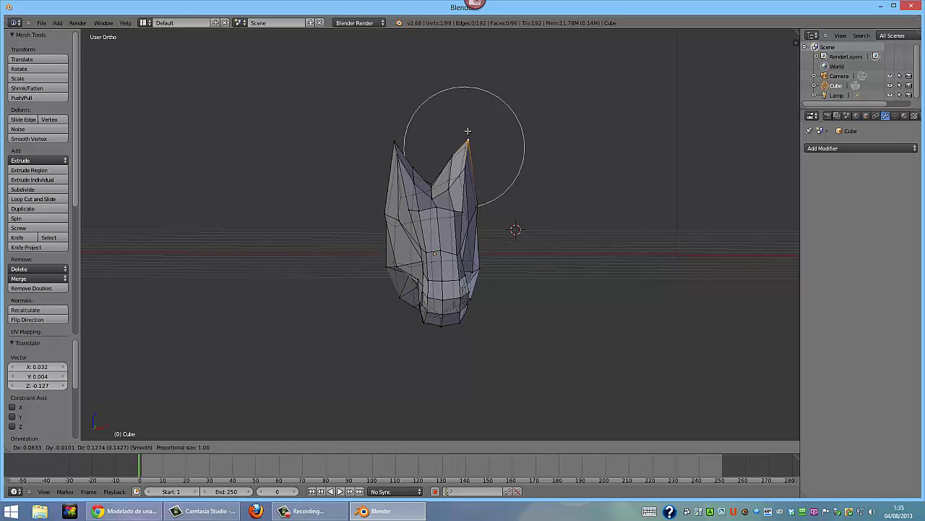
pyautogui.click(467, 131)
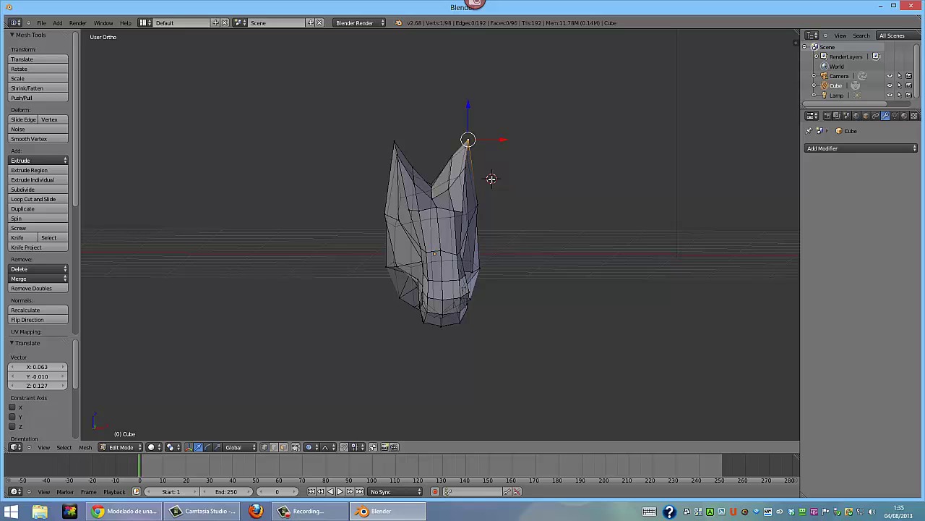
pyautogui.press('a')
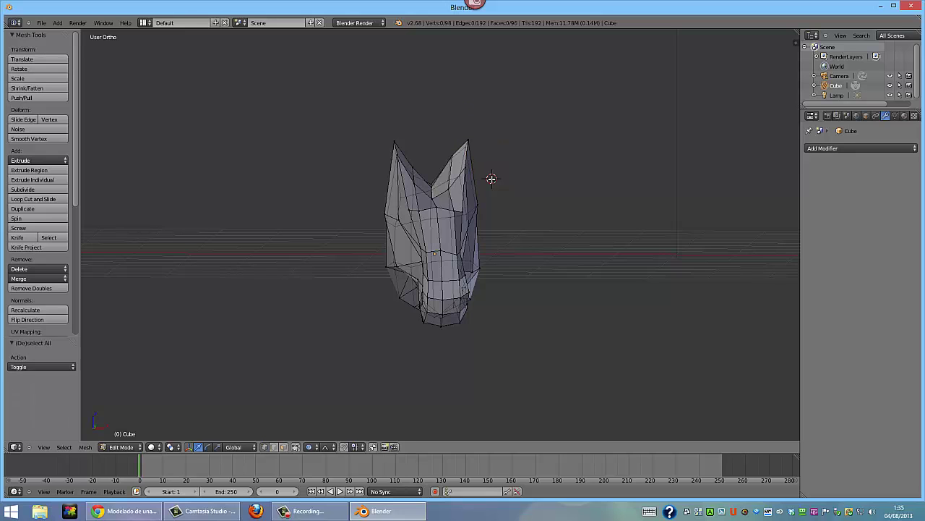
pyautogui.press('KP_0')
pyautogui.press('KP_0')
pyautogui.press('KP_1')
pyautogui.press('KP_8')
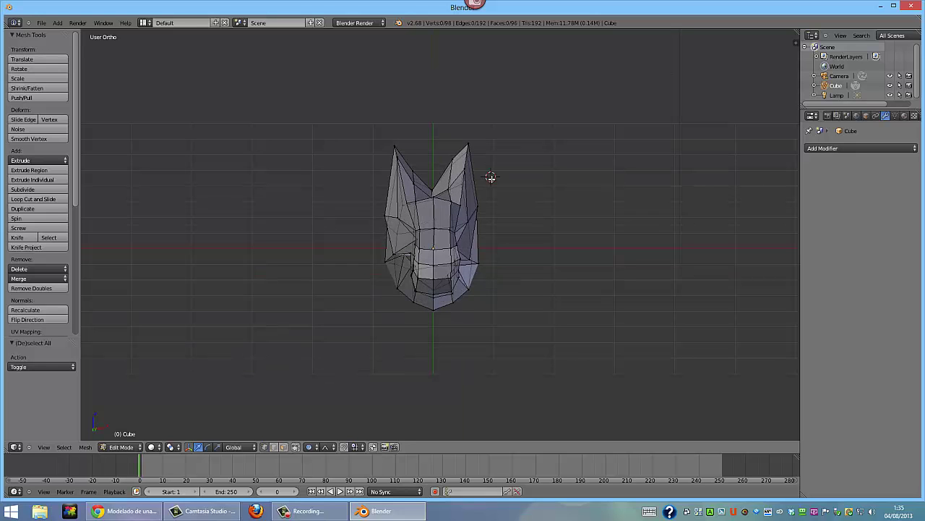
pyautogui.press('KP_3')
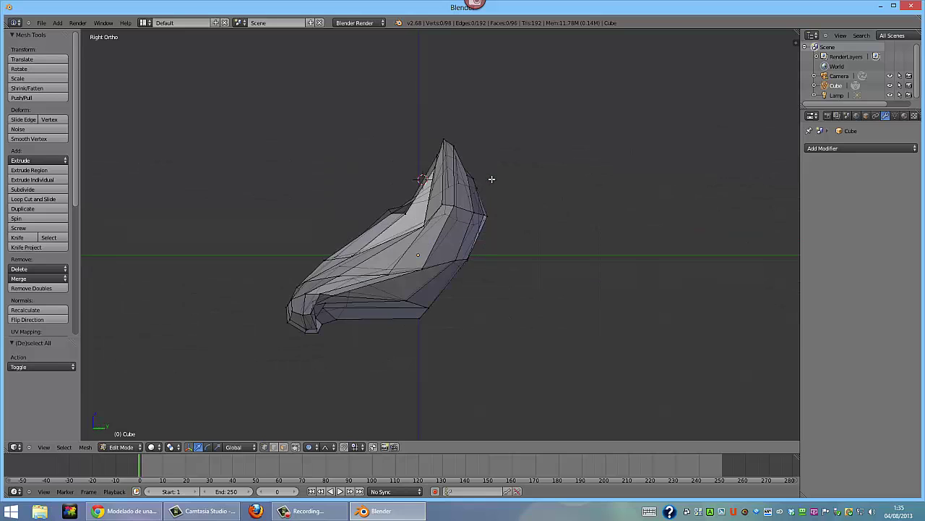
pyautogui.press('KP_8')
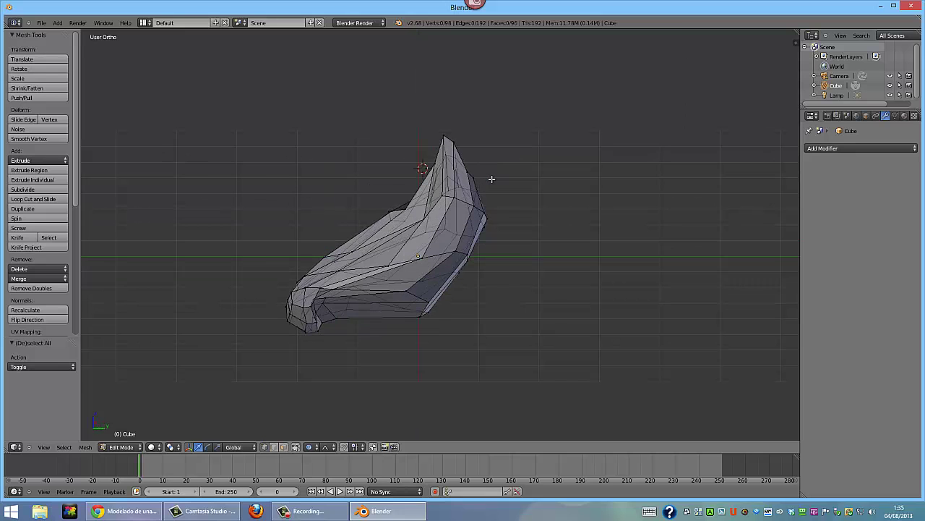
pyautogui.press('KP_4')
pyautogui.press('KP_4')
pyautogui.press('KP_4')
pyautogui.press('KP_2')
pyautogui.press('KP_4')
pyautogui.press('KP_5')
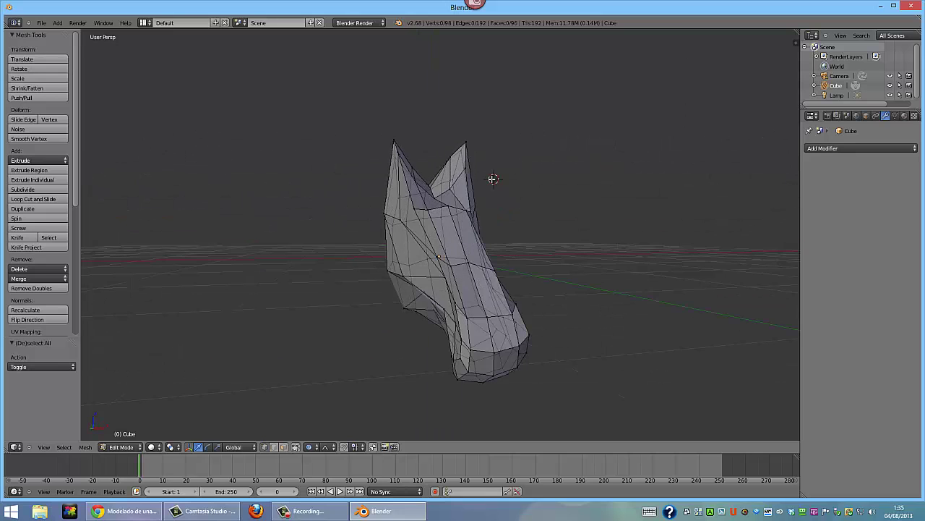
pyautogui.press('KP_6')
pyautogui.press('KP_2')
pyautogui.press('KP_2')
pyautogui.press('KP_2')
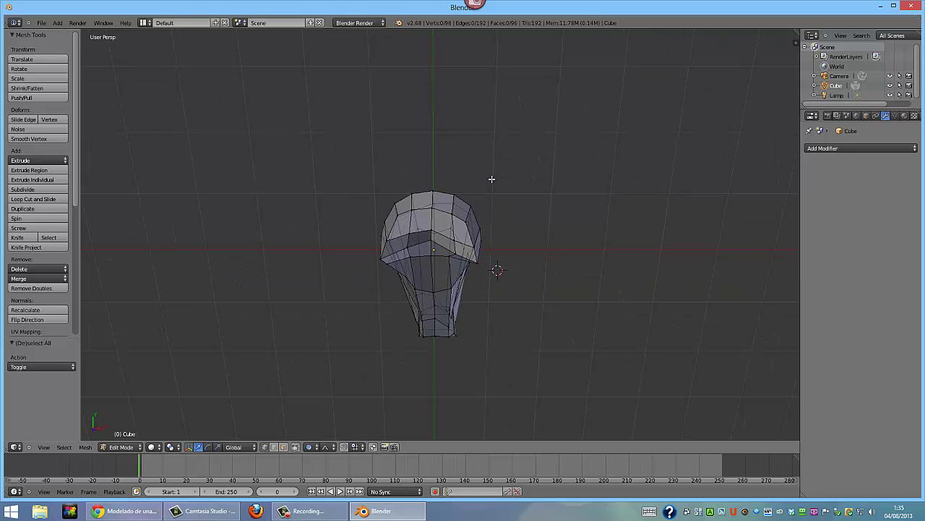
pyautogui.press('KP_4')
pyautogui.press('KP_4')
pyautogui.press('KP_8')
pyautogui.press('KP_8')
pyautogui.press('KP_8')
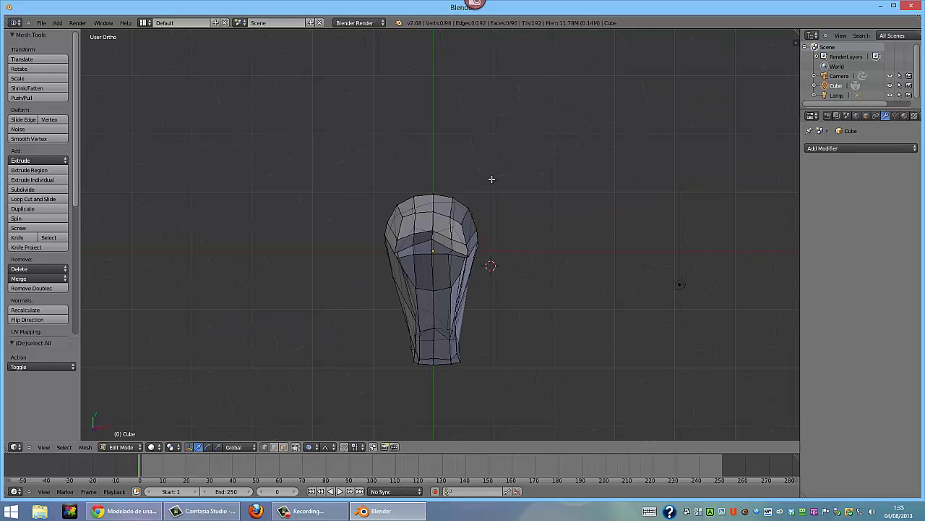
pyautogui.press('KP_5')
pyautogui.press('KP_1')
pyautogui.press('KP_3')
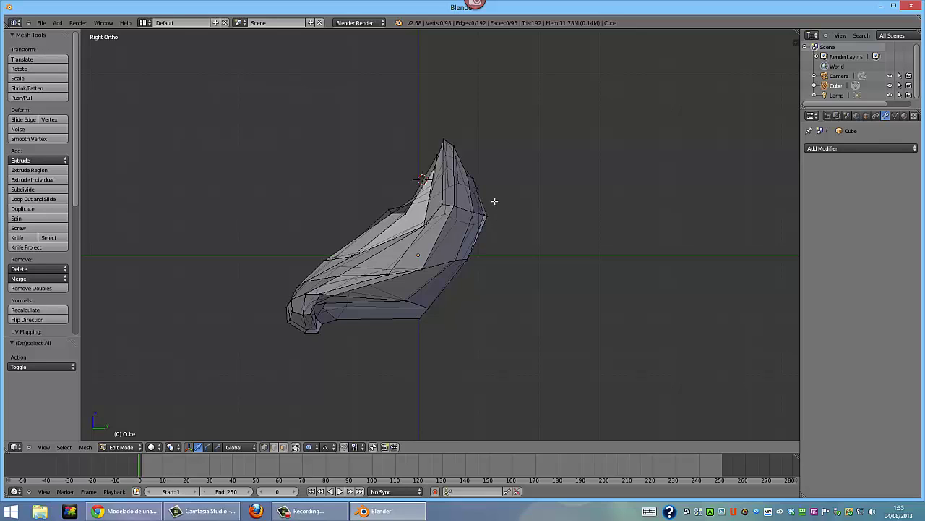
# Try box-selecting vertices along the back of the head, then clear the selection
pyautogui.press('b')
pyautogui.moveTo(504, 185)
pyautogui.mouseDown()
pyautogui.moveTo(449, 187)
pyautogui.moveTo(426, 297)
pyautogui.mouseUp()
pyautogui.press('b')
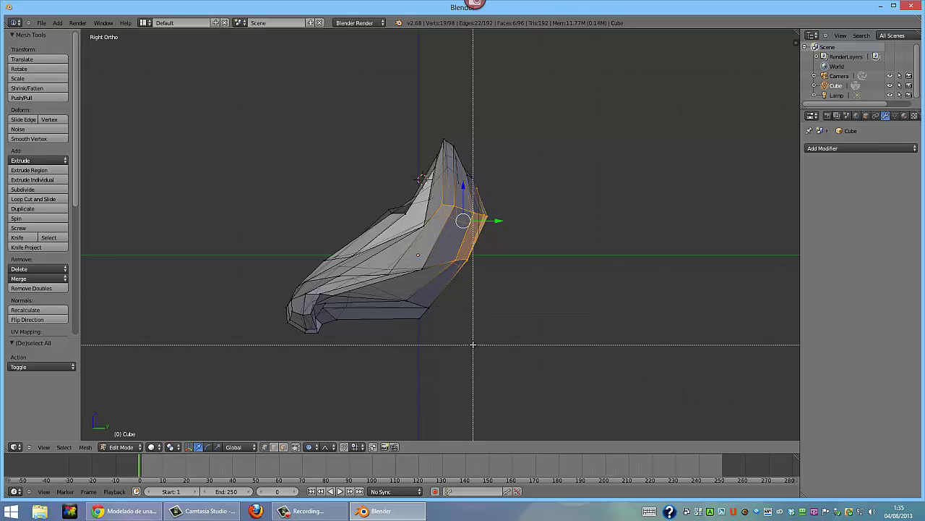
pyautogui.rightClick(478, 255)
pyautogui.press('a')
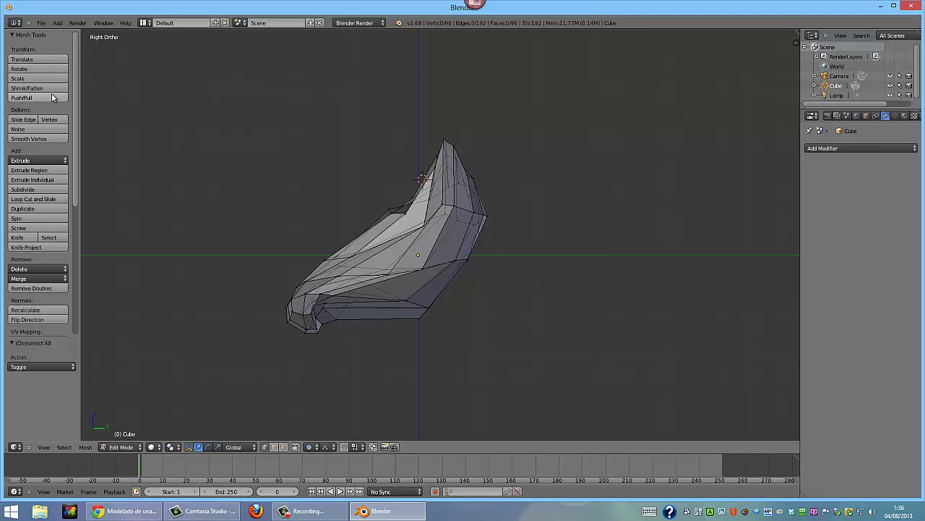
pyautogui.click(282, 254)
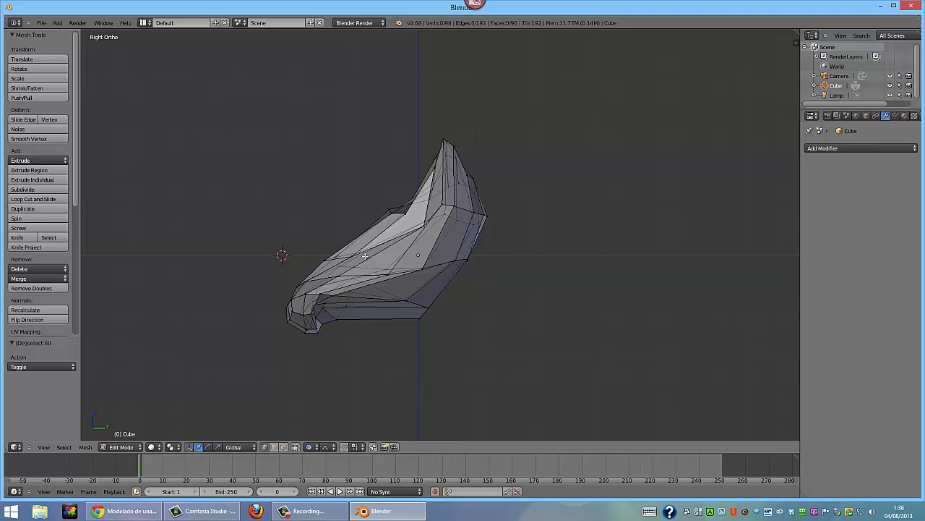
pyautogui.click(367, 254)
# Box-select the middle edge loop and move it along Y to refine the jaw line
pyautogui.press('b')
pyautogui.moveTo(308, 236); pyautogui.dragTo(524, 270)
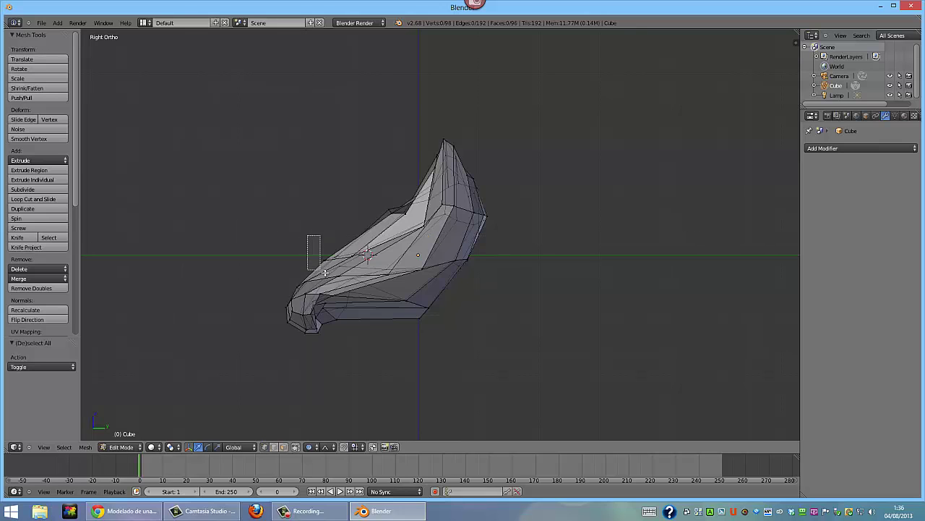
pyautogui.press('b')
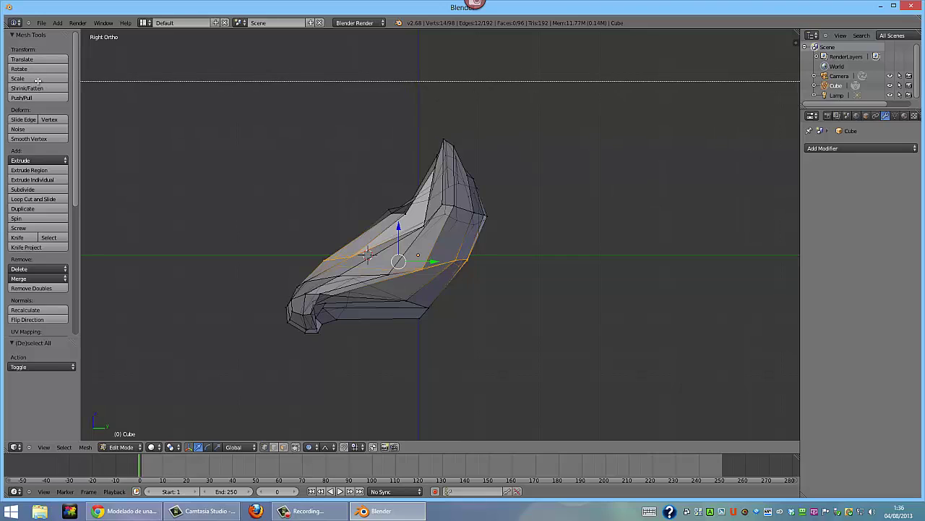
pyautogui.press('Escape')
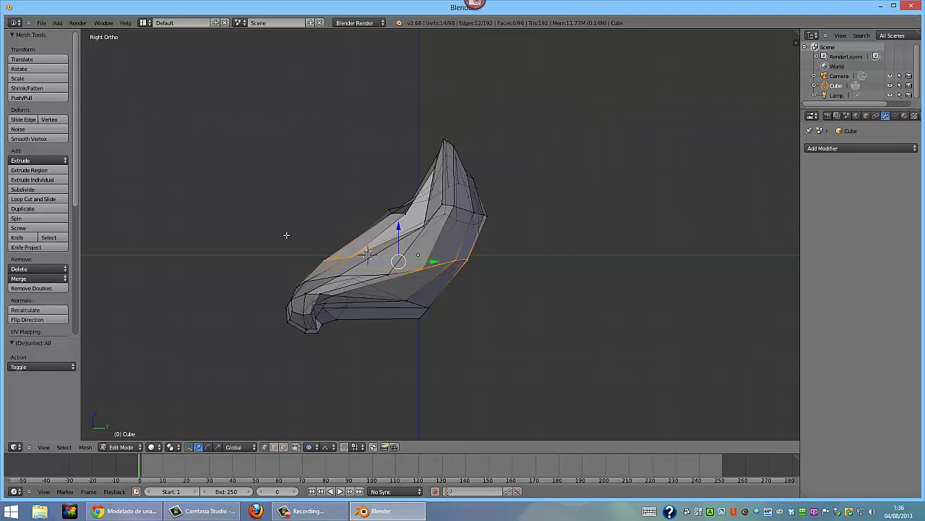
pyautogui.press('w')
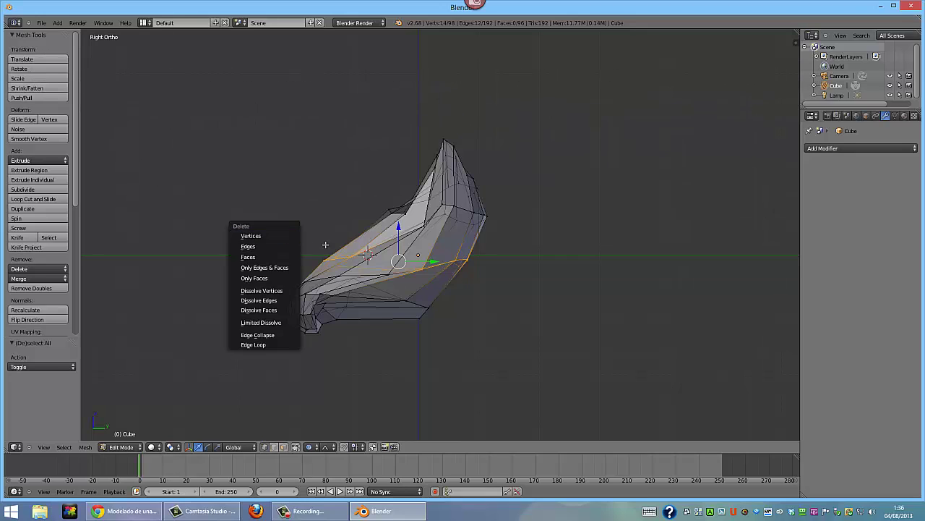
pyautogui.press('g')
pyautogui.press('y')
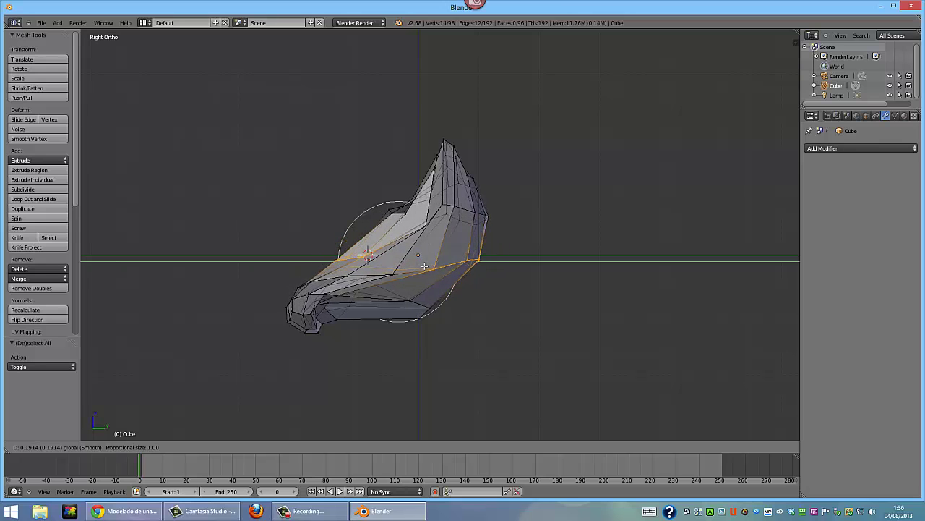
pyautogui.click(414, 268)
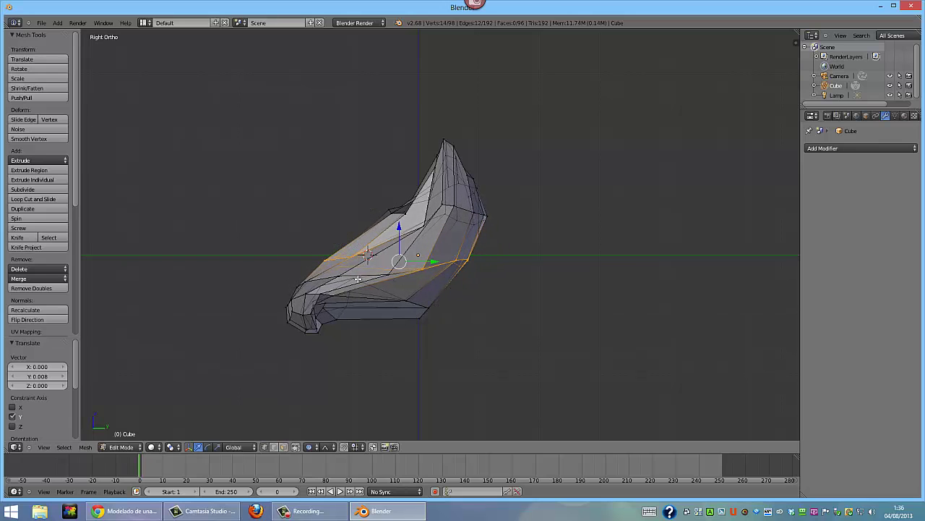
pyautogui.press('a')
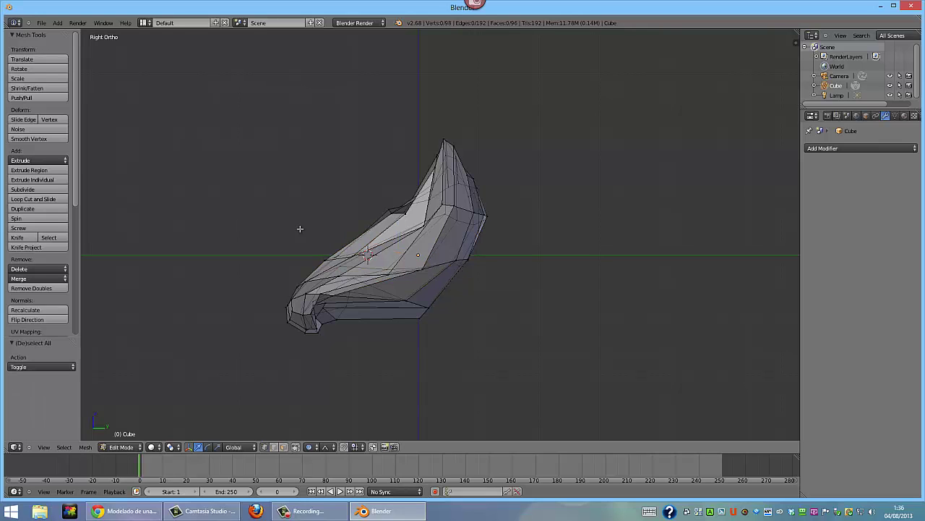
pyautogui.press('KP_1')
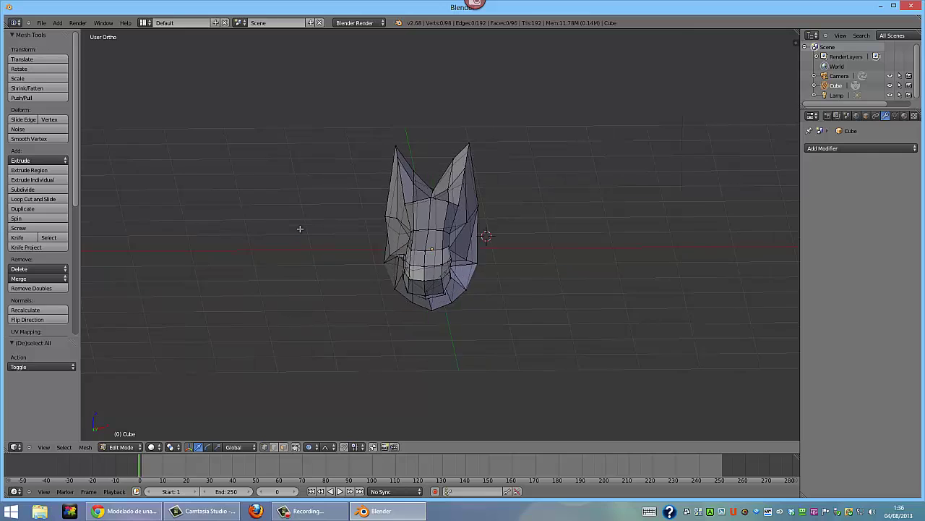
pyautogui.press('KP_3')
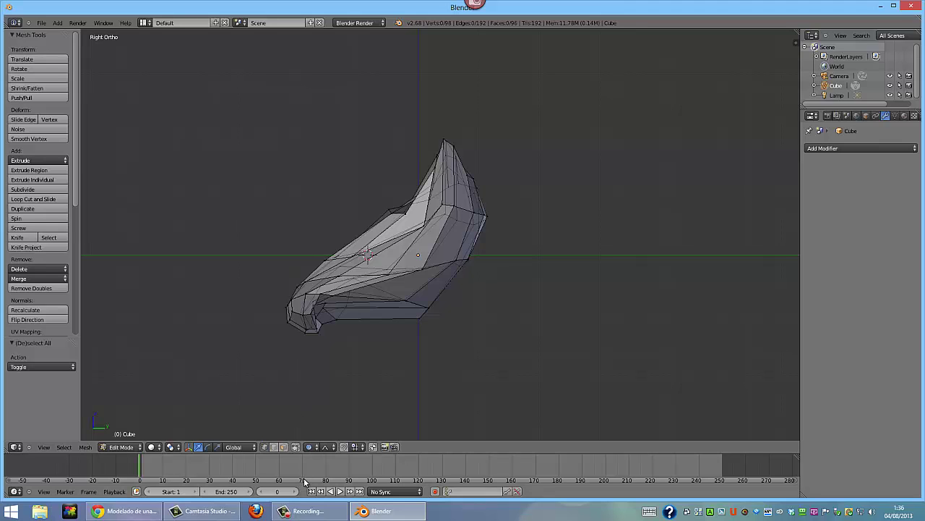
pyautogui.click(309, 512)
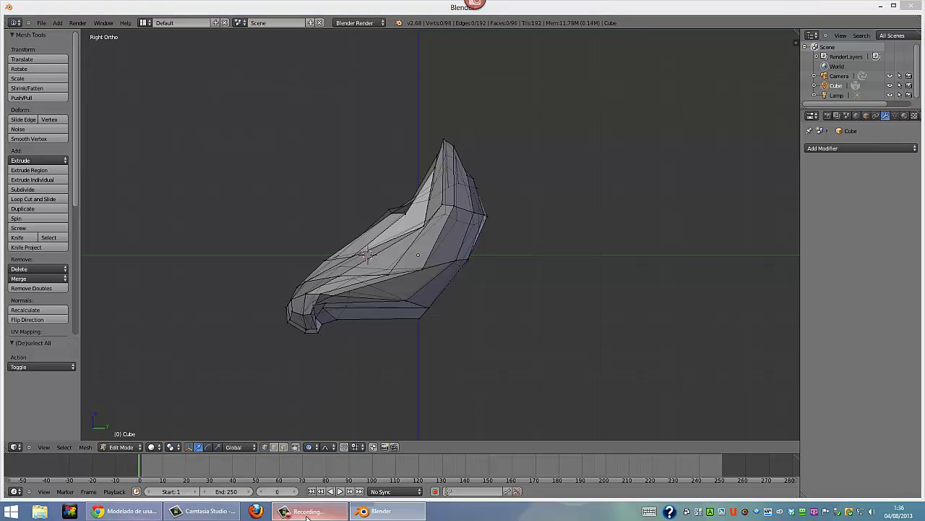